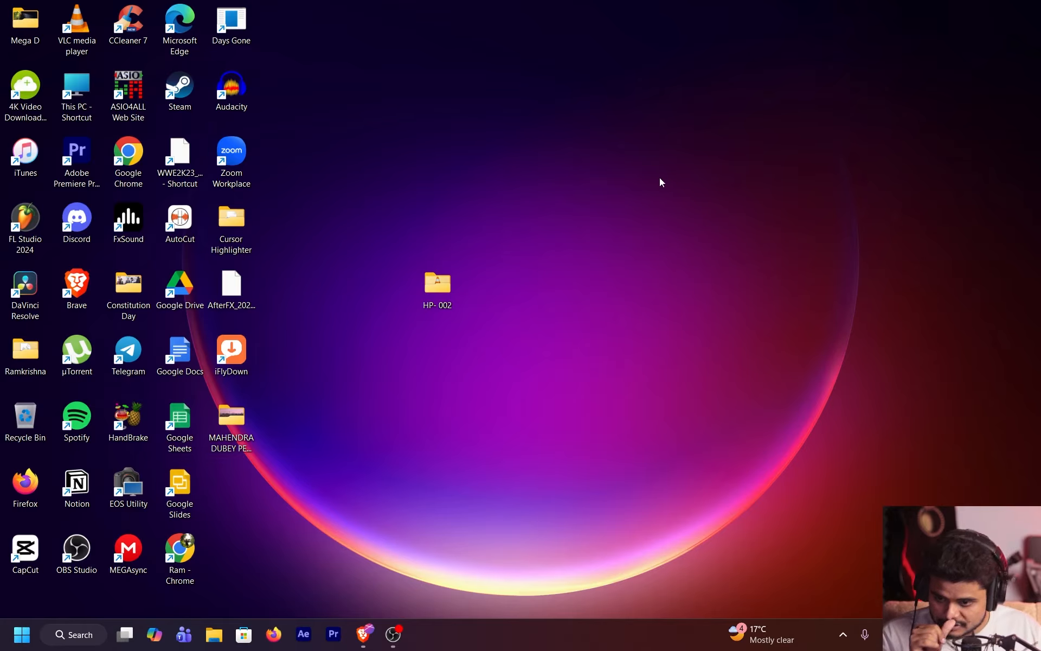
Refresh the desktop, play the recent Main Comp video from File Explorer, and close the player
right_click(647, 124)
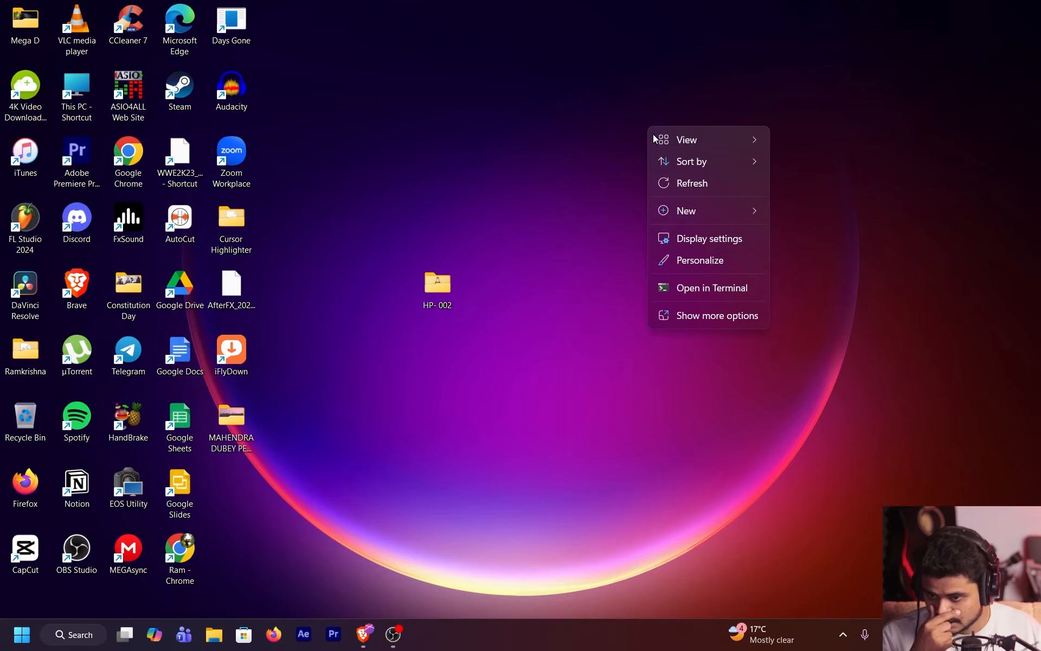
click(692, 187)
click(214, 633)
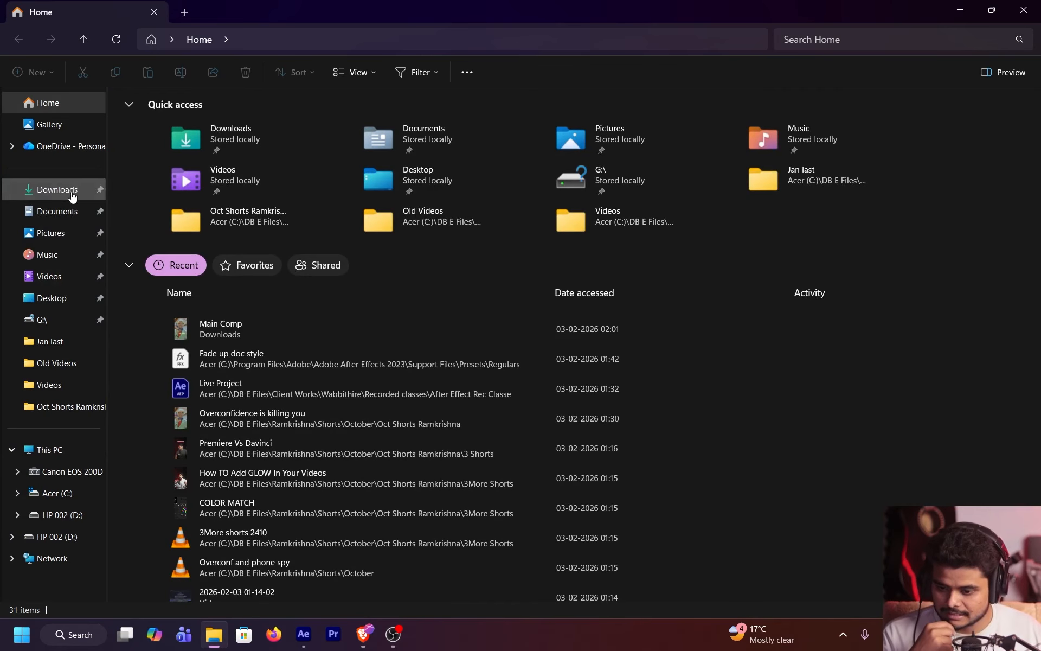
double_click(219, 325)
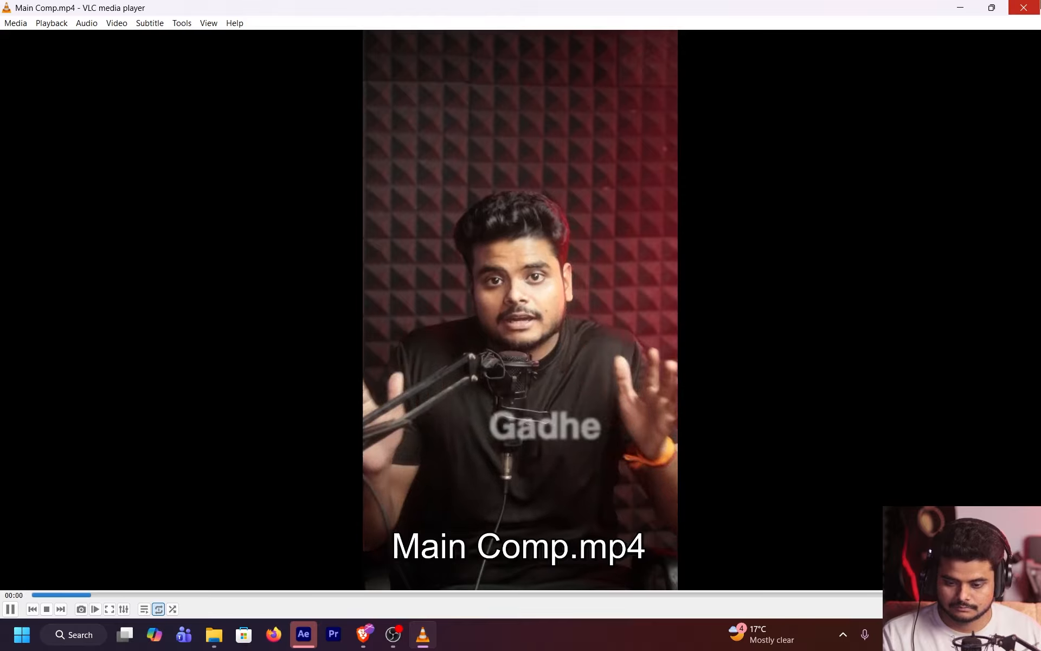
click(1039, 5)
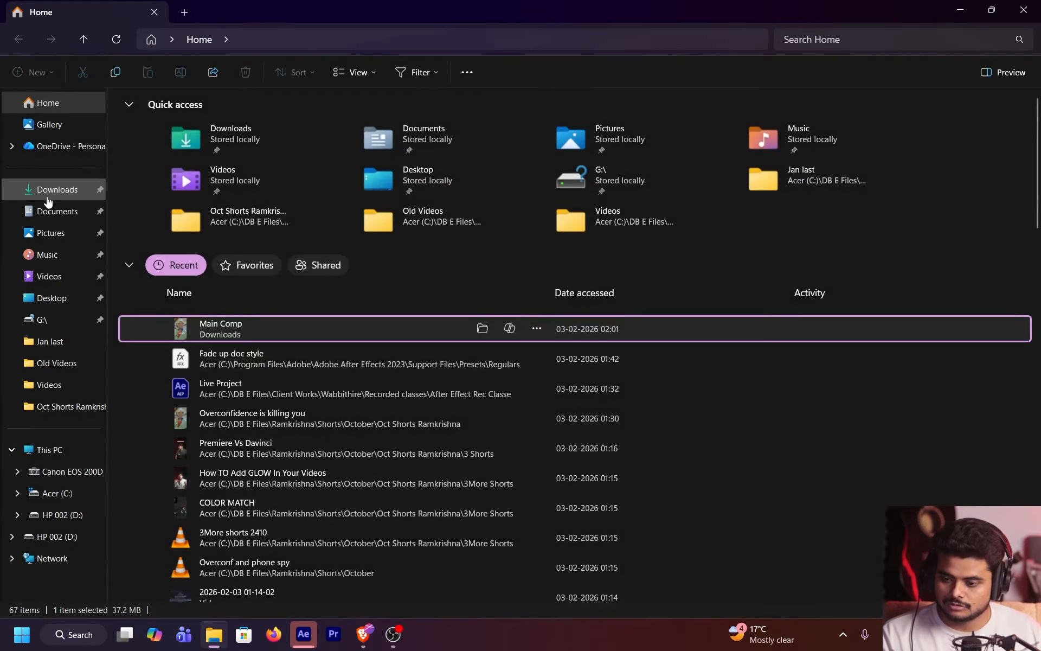
Close the "indian devotional font" search tab in the browser and open the recent Live Project in After Effects
click(22, 189)
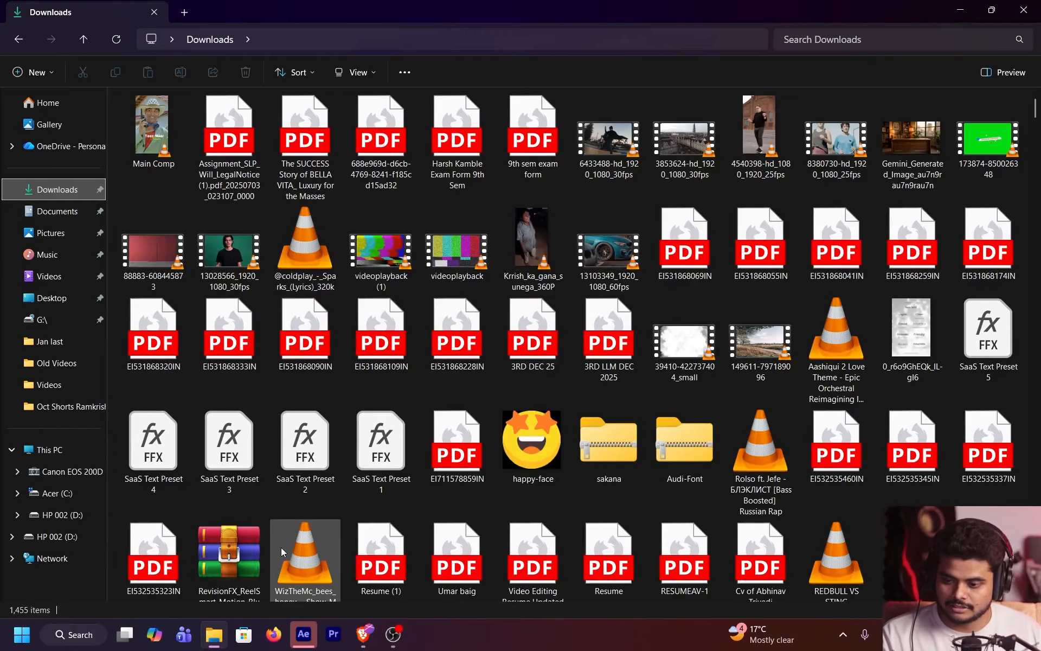
click(369, 638)
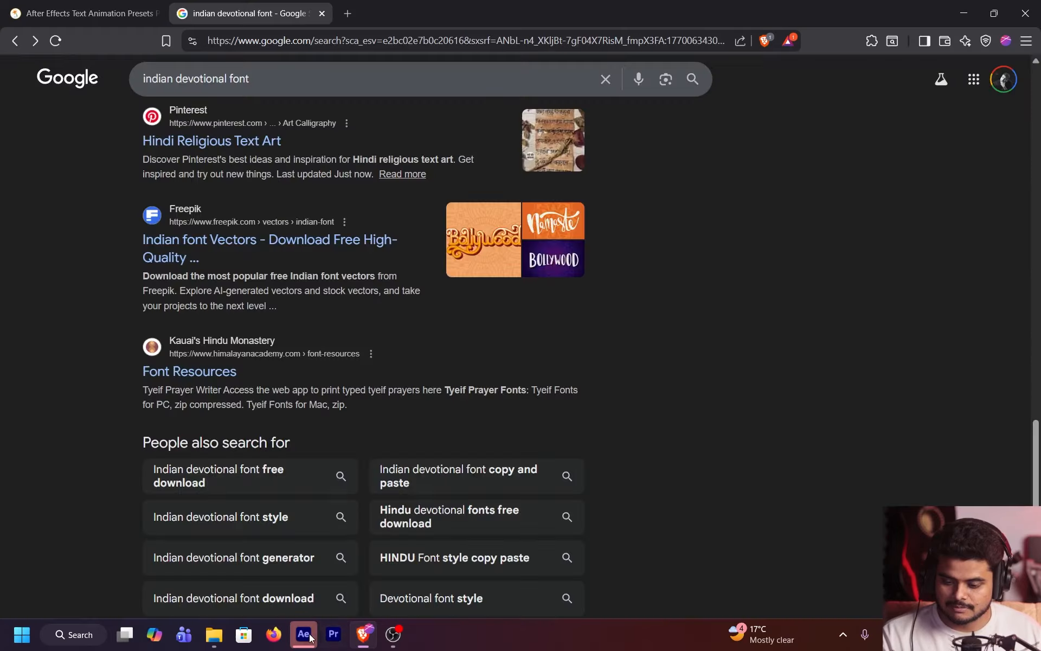
click(303, 635)
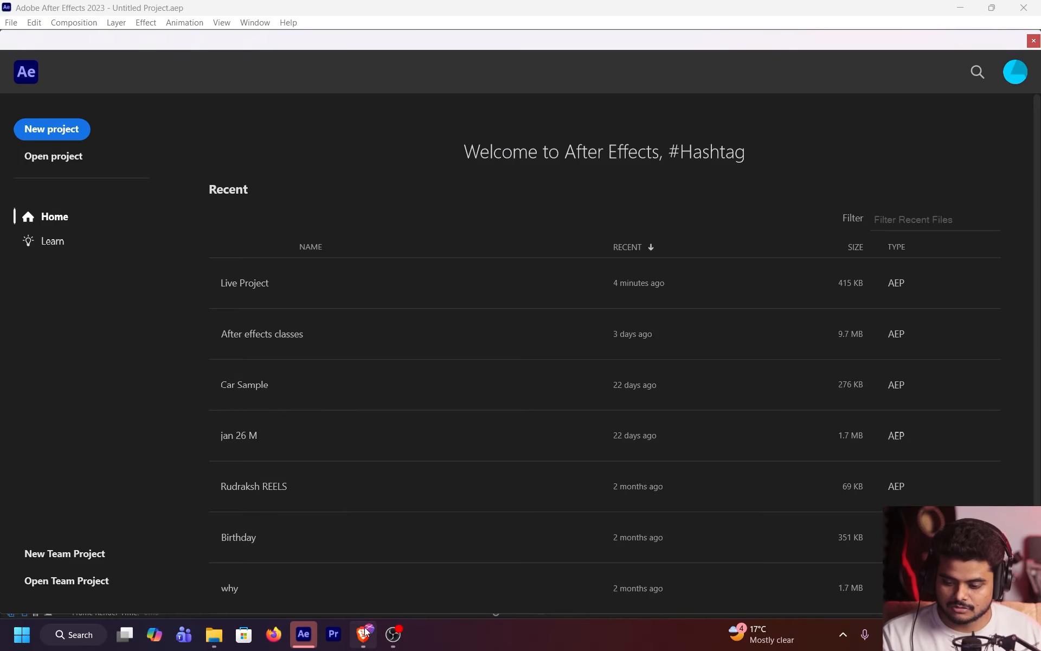
click(363, 635)
click(322, 13)
key(alt+Tab)
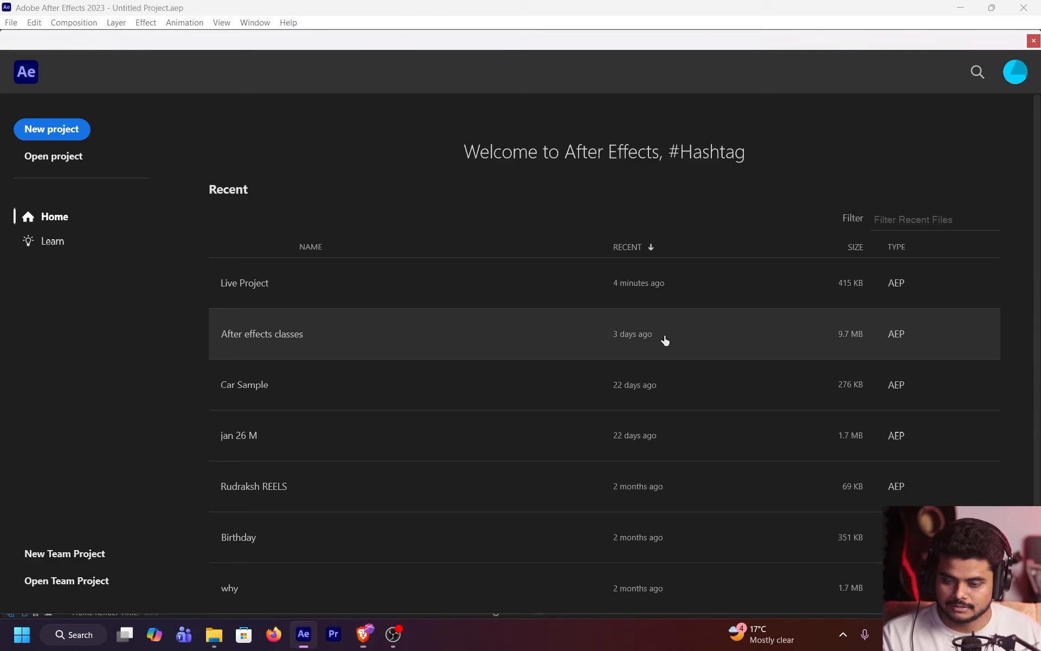
click(397, 293)
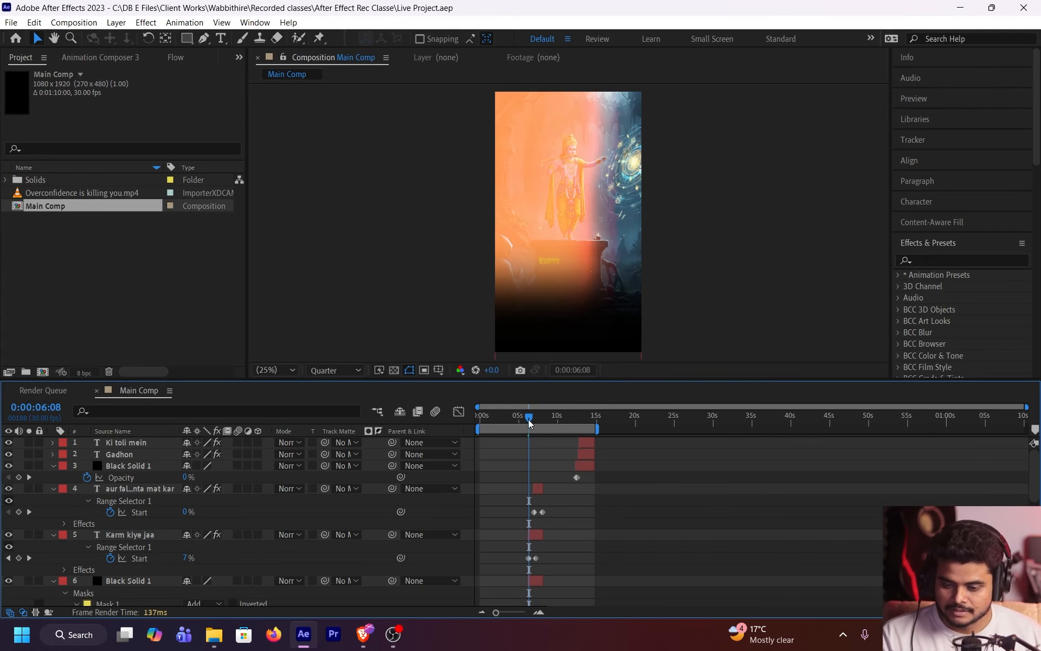
Return the playhead to the start and pre-compose all Main Comp layers into Pre-comp 1, moving all attributes
drag(529, 419, 481, 429)
key(ctrl+a)
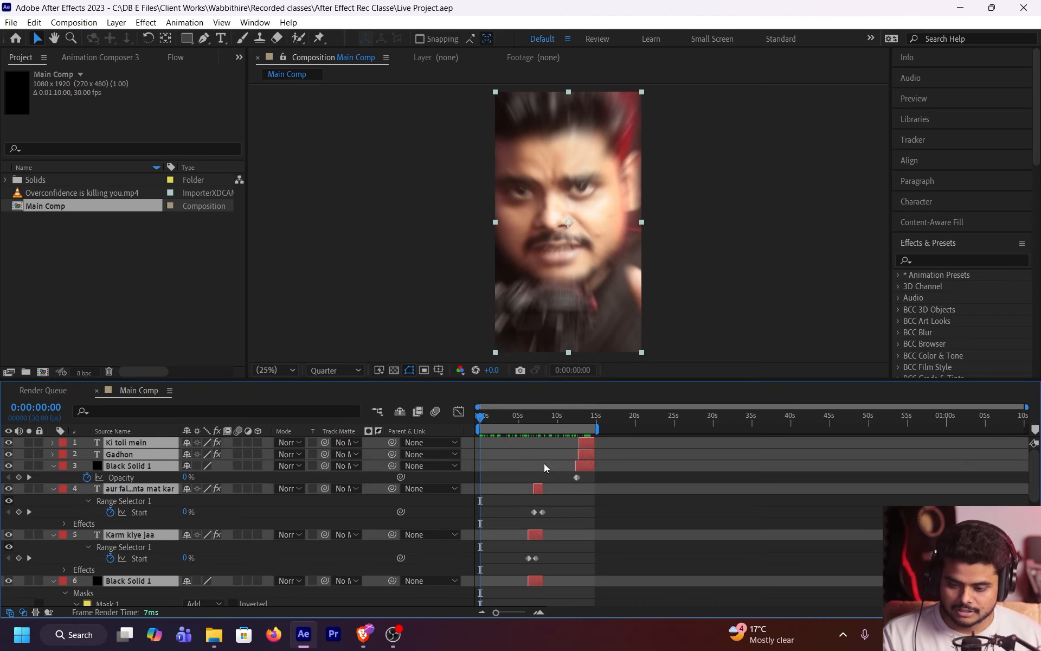
key(ctrl+shift+c)
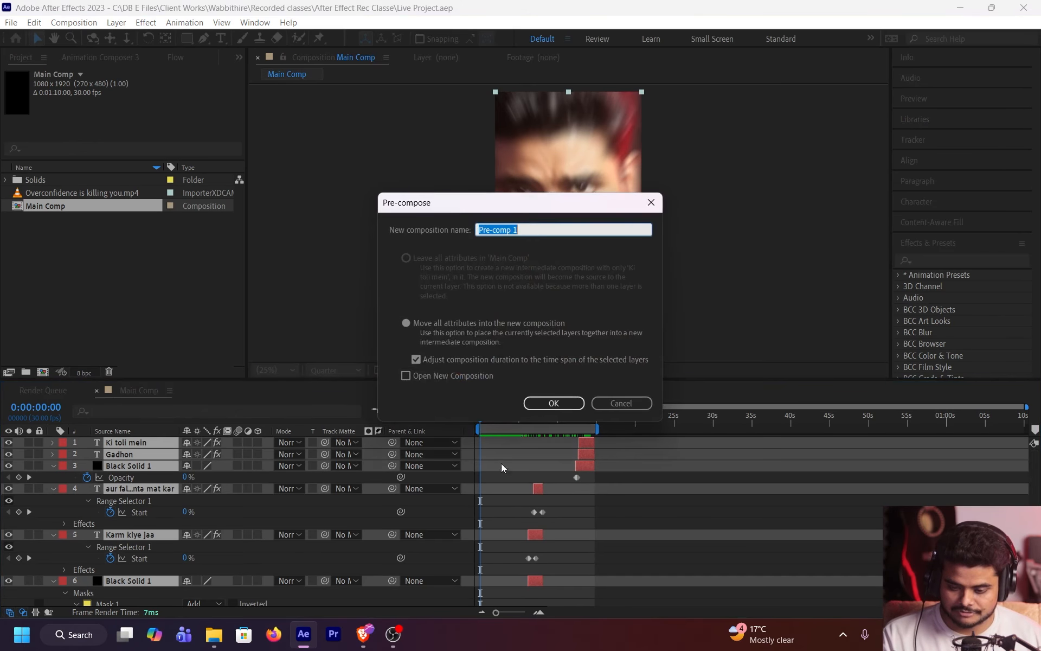
click(559, 405)
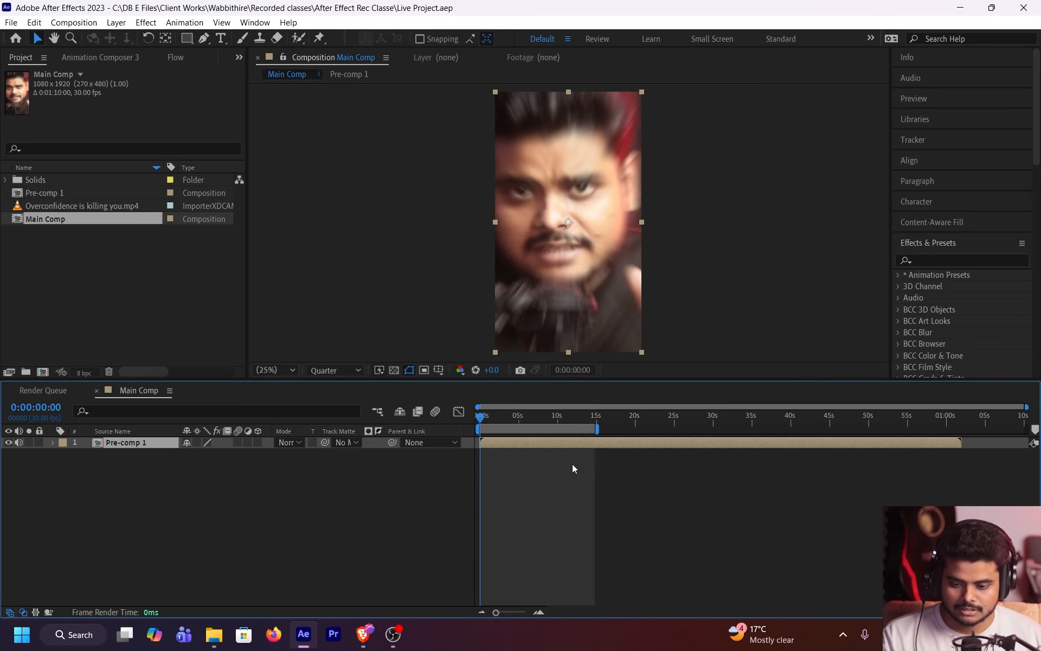
Zoom the timeline to the first 15 seconds, place the playhead at 0:00:00:29, and set preview resolution to Full
click(597, 425)
mouse_move(605, 419)
mouse_down()
mouse_move(878, 414)
mouse_move(603, 434)
mouse_up()
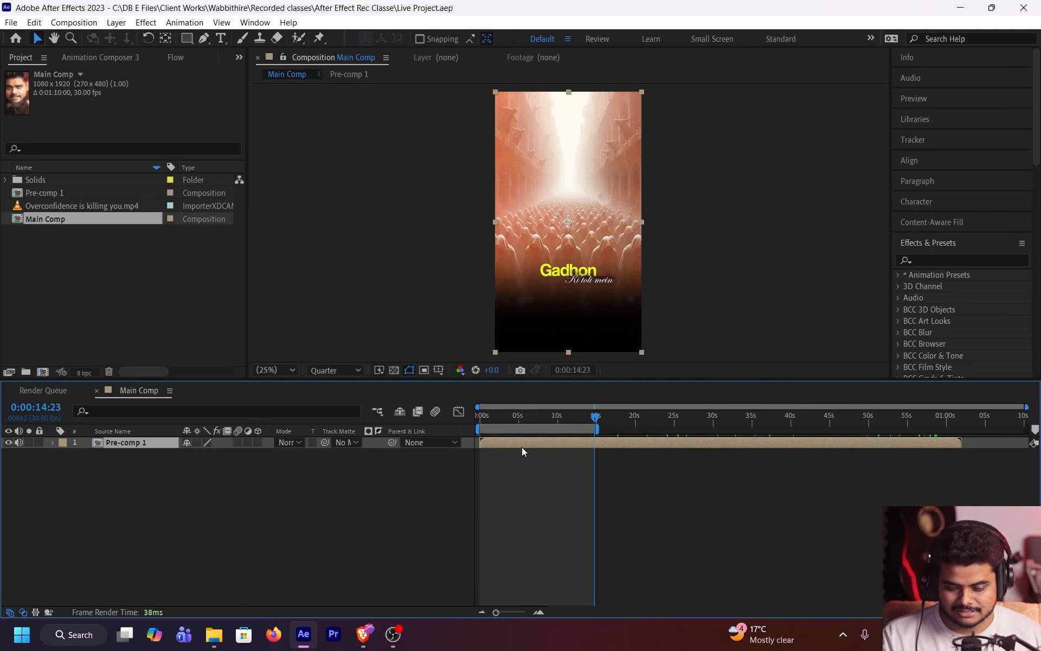
scroll(522, 447, up, 3)
drag(609, 482, 839, 481)
drag(542, 423, 510, 415)
key(ctrl+j)
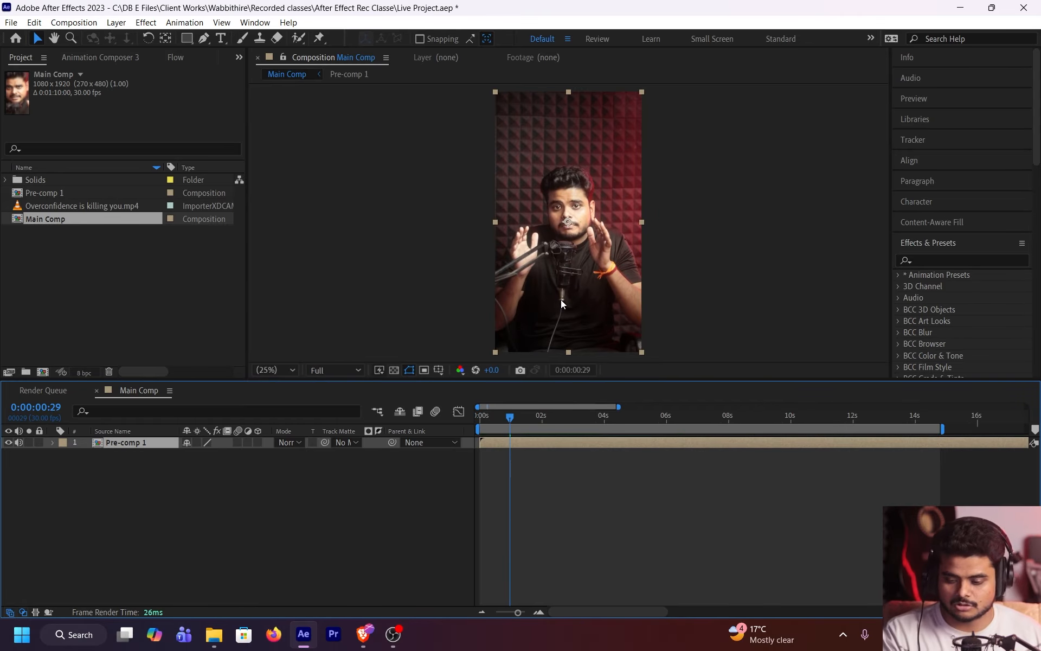
Play the footage in a maximized composition view at 200% to examine its sharpness
key(grave)
scroll(522, 369, up, 2)
scroll(522, 369, up, 1)
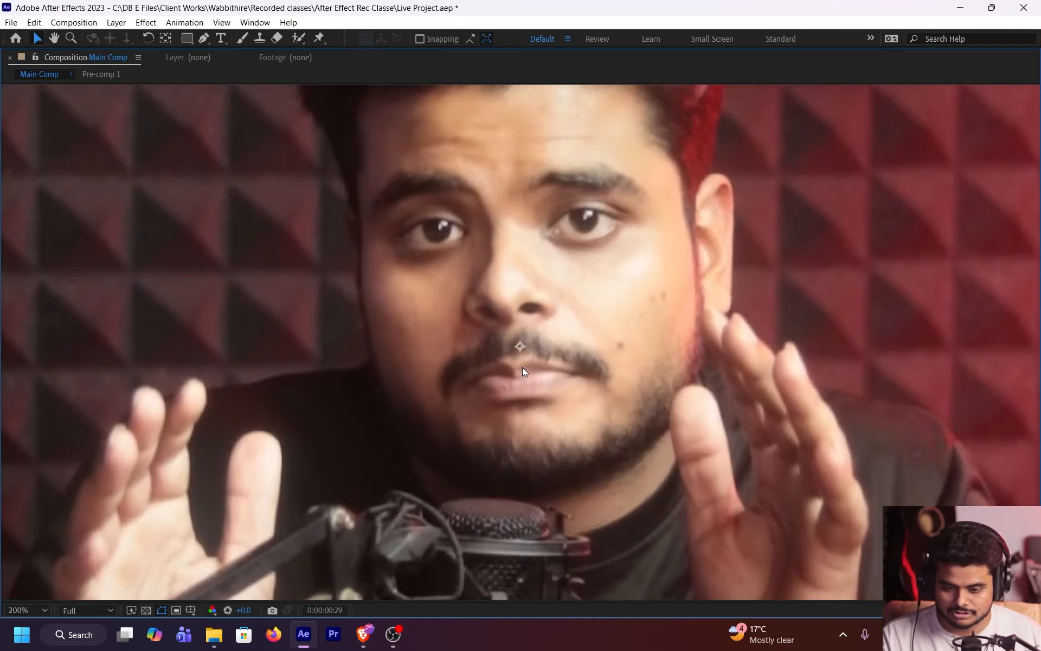
key(space)
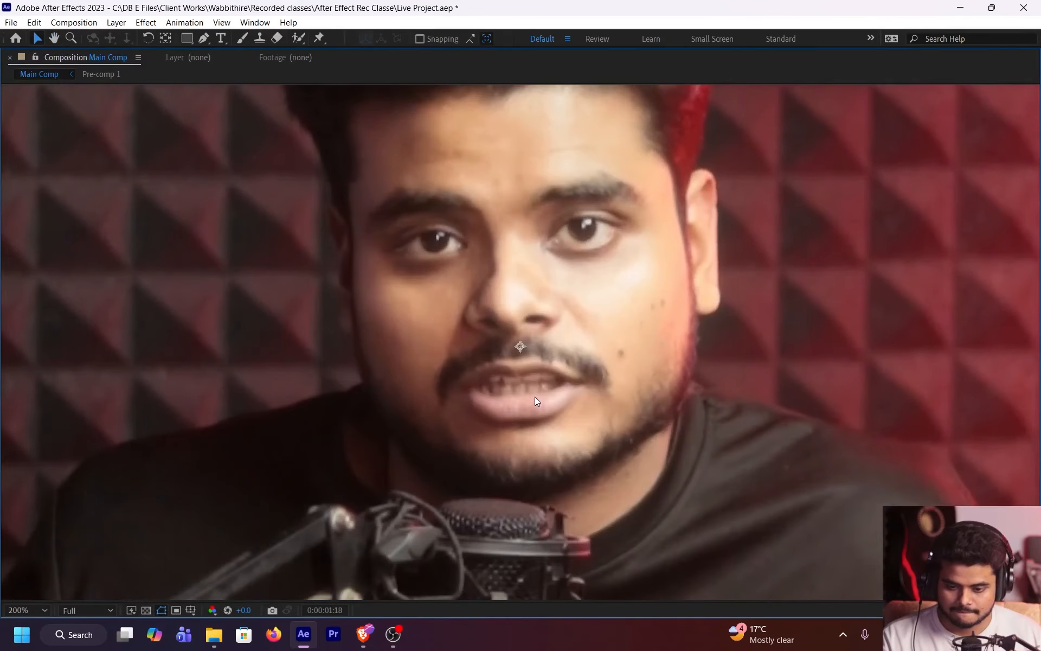
key(grave)
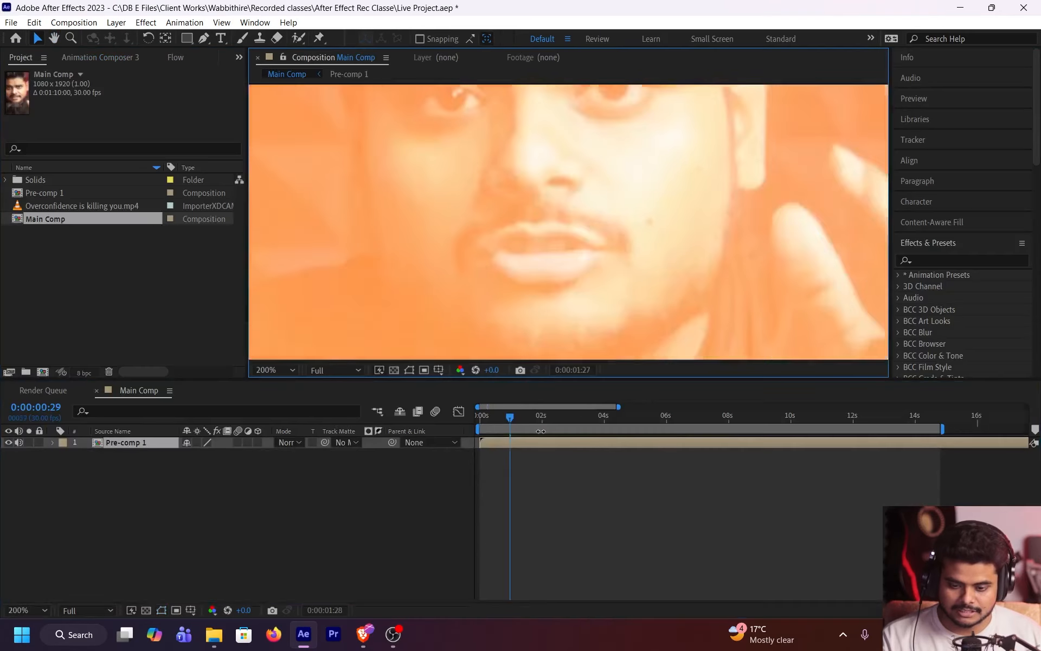
Move the playhead to 0:00:01:23 on the "Gadhe" text and fit the composition to the viewer up to 100%
drag(524, 419, 525, 416)
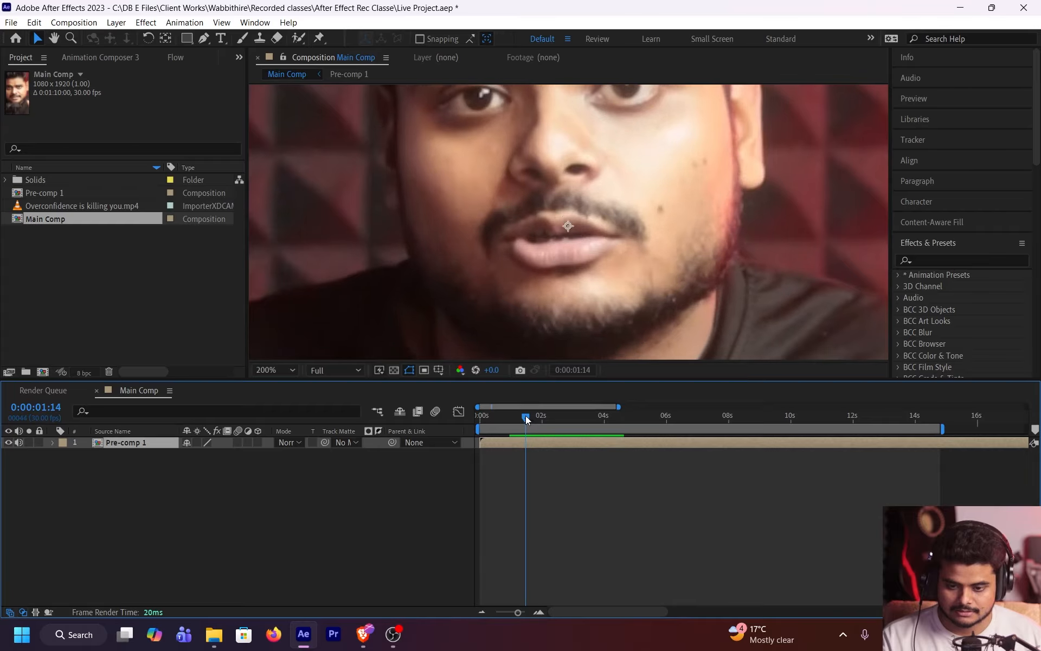
scroll(554, 250, down, 2)
scroll(557, 271, down, 2)
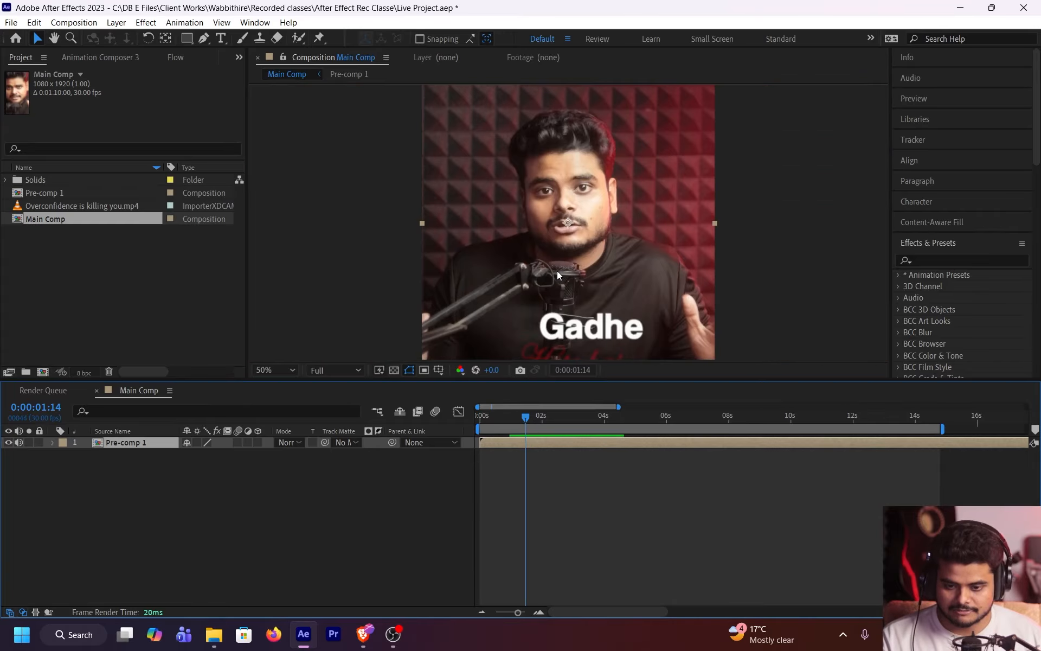
drag(537, 413, 535, 423)
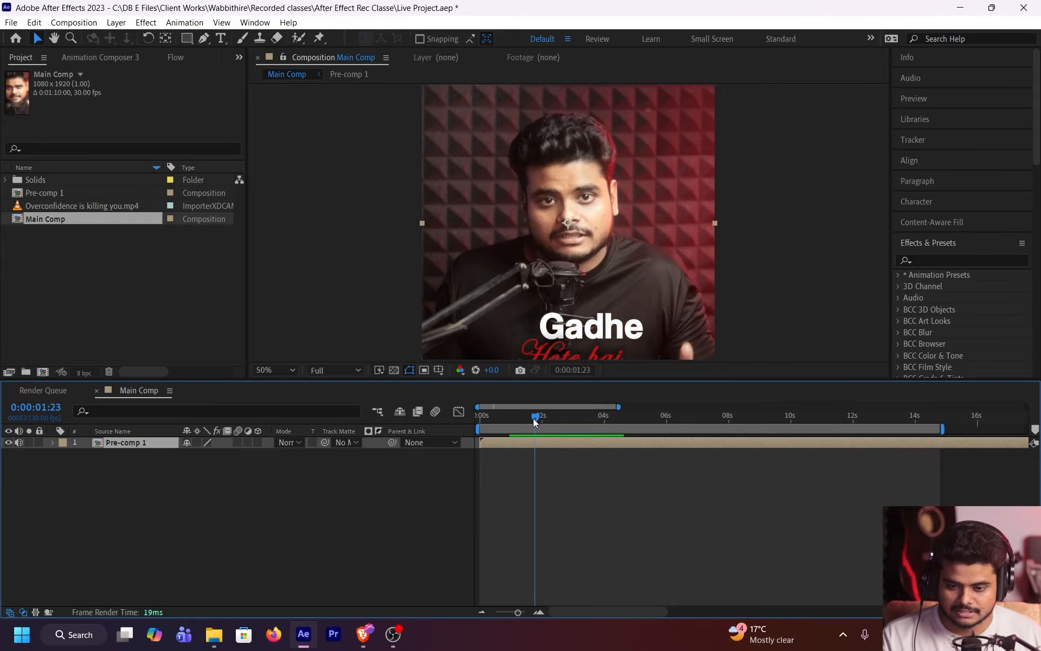
scroll(640, 242, down, 1)
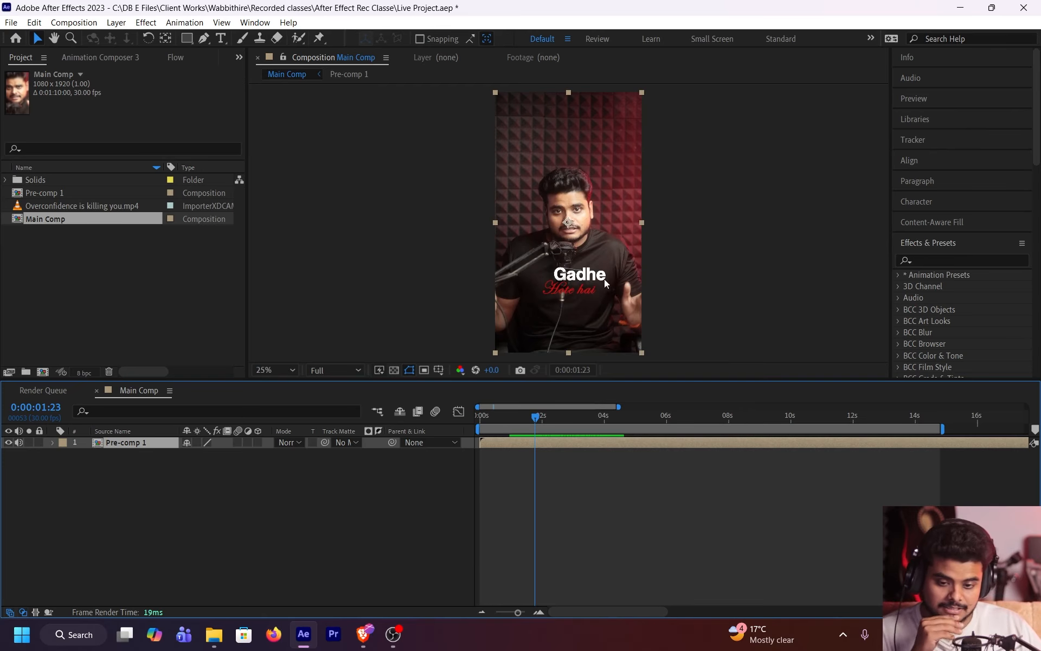
click(275, 370)
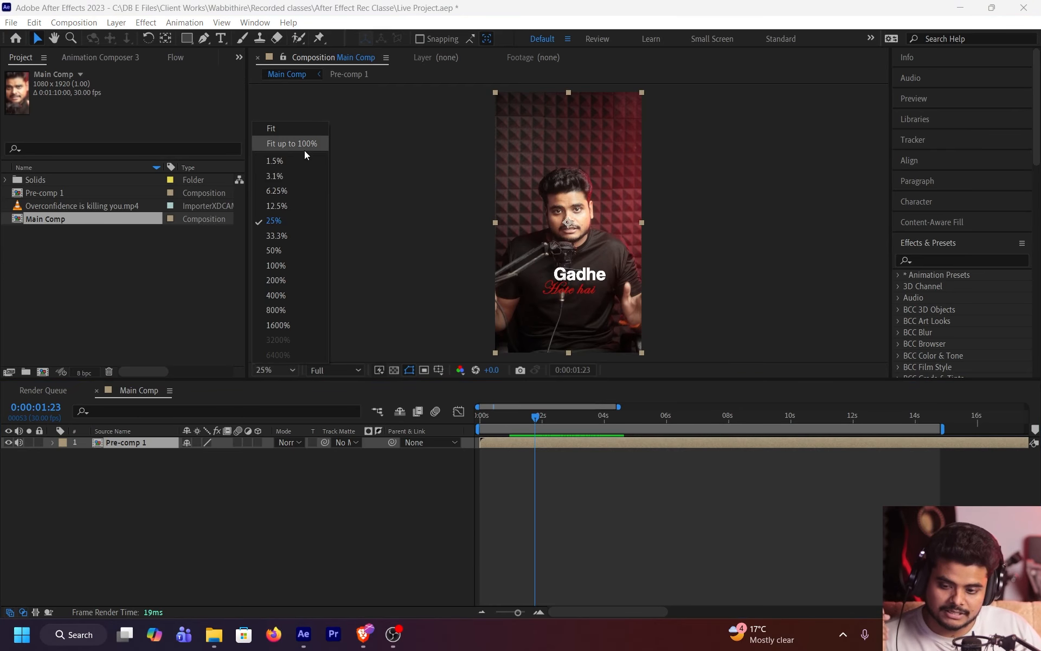
click(304, 151)
Find the Sharpen effect and apply it to the Pre-comp 1 layer
click(603, 489)
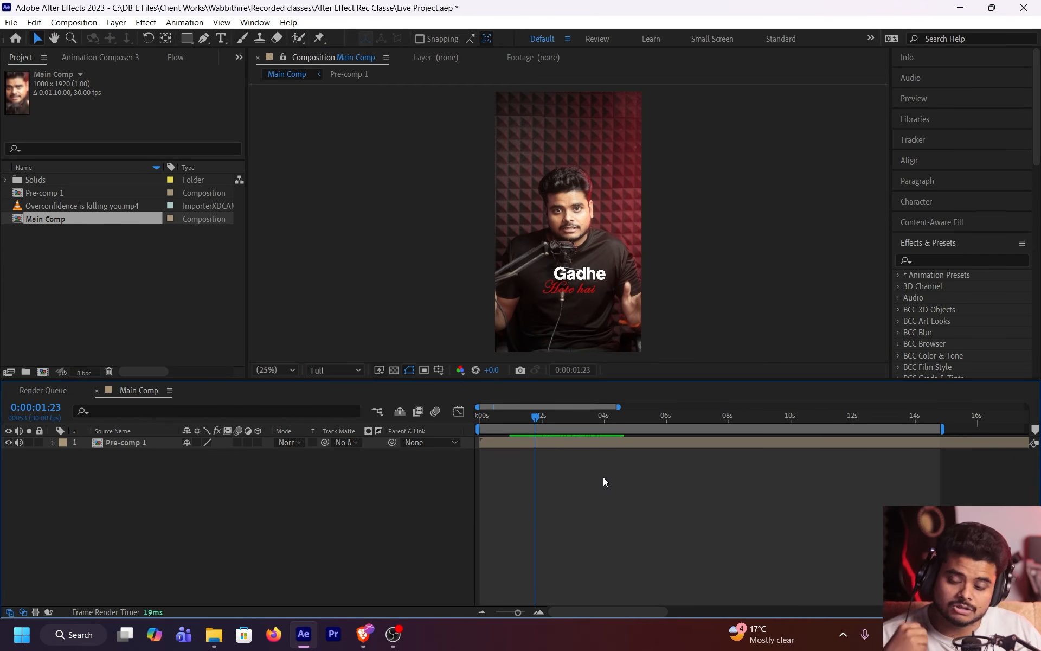
click(575, 447)
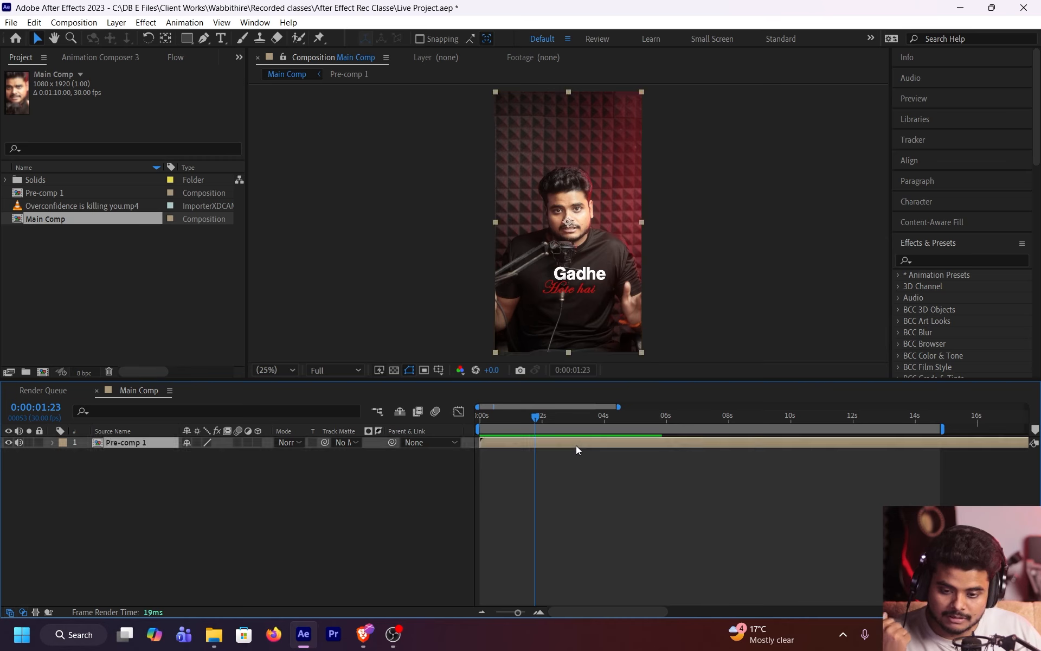
key(ctrl+space)
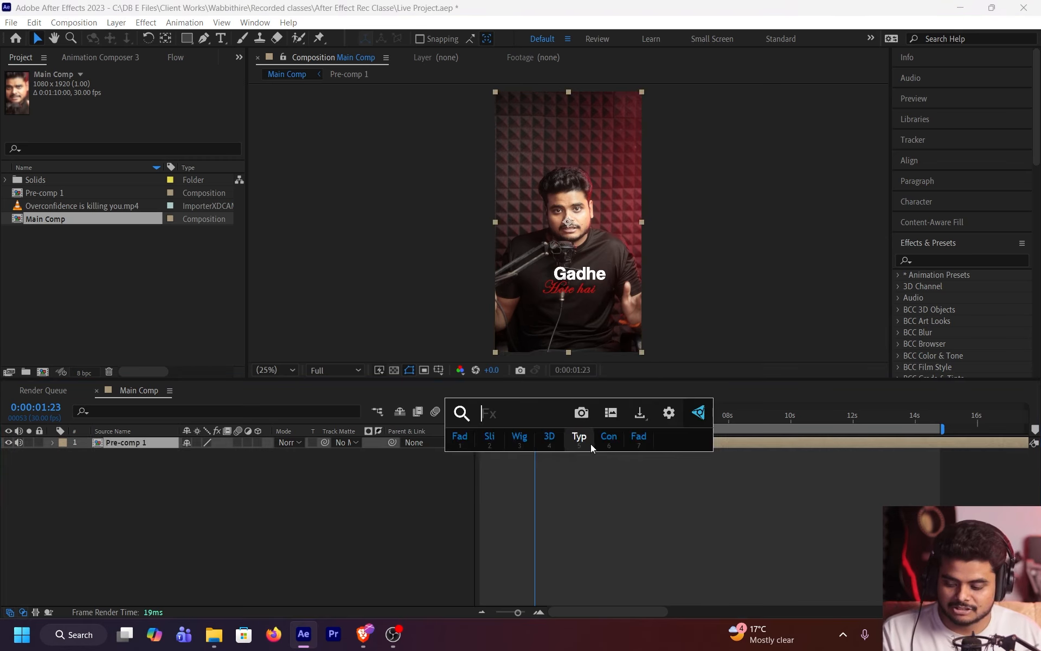
text(shar)
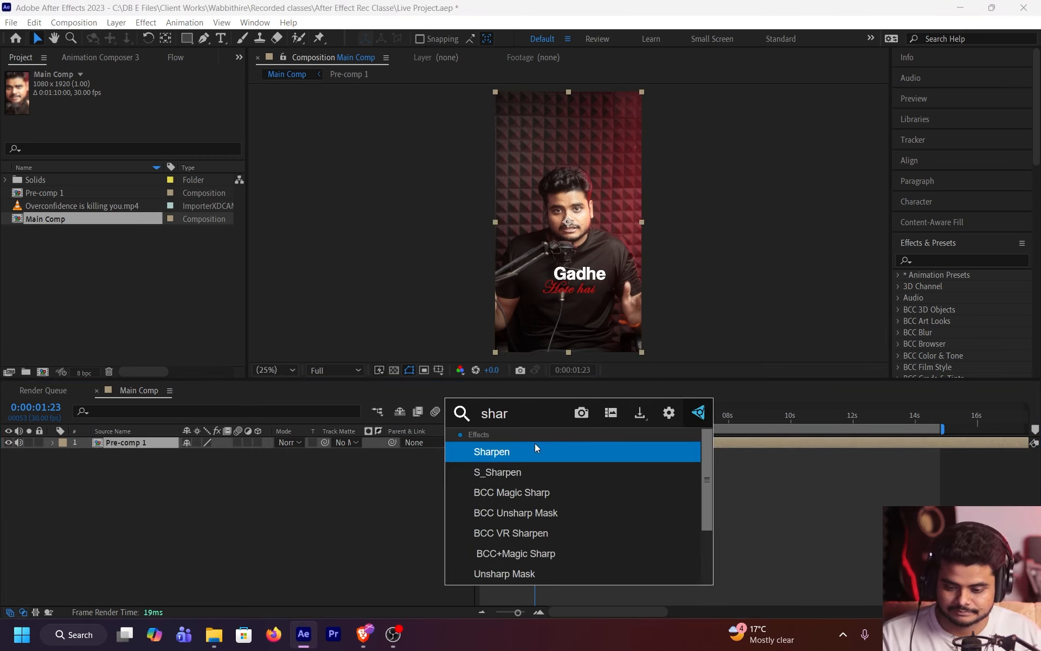
click(536, 451)
Try a Sharpen Amount of 35, settle on 25, and save the project
scroll(594, 234, up, 4)
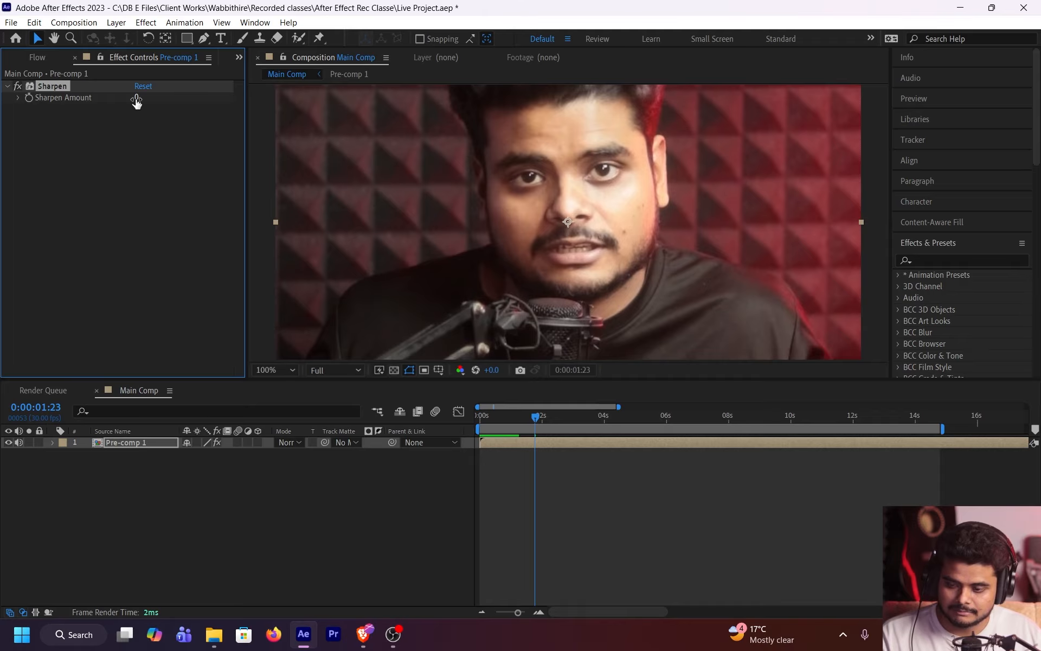
drag(136, 98, 162, 99)
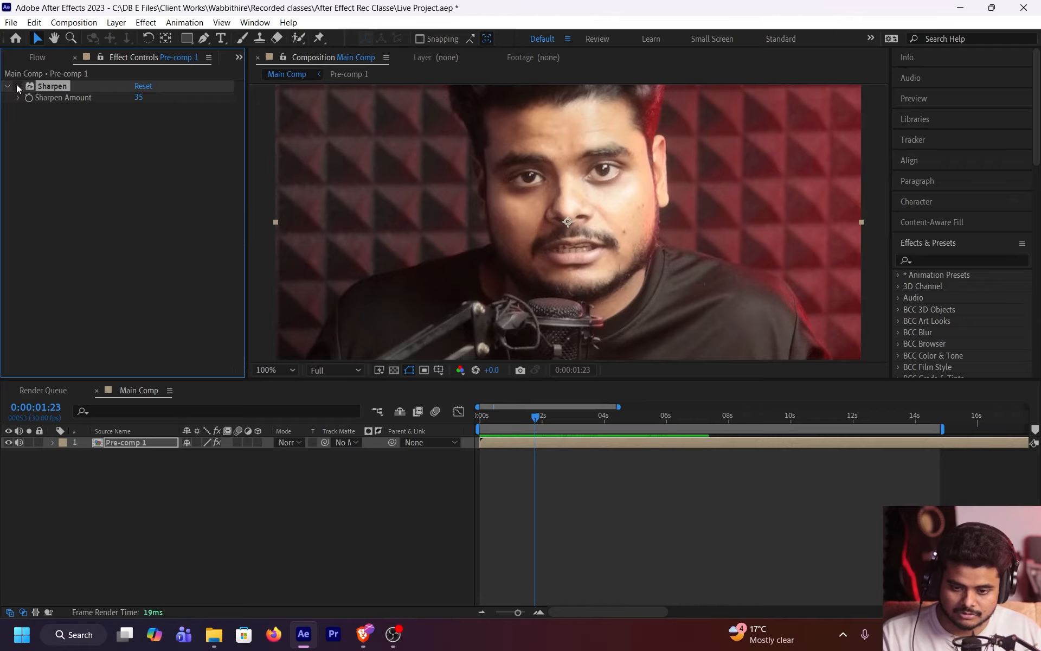
key(ctrl+s)
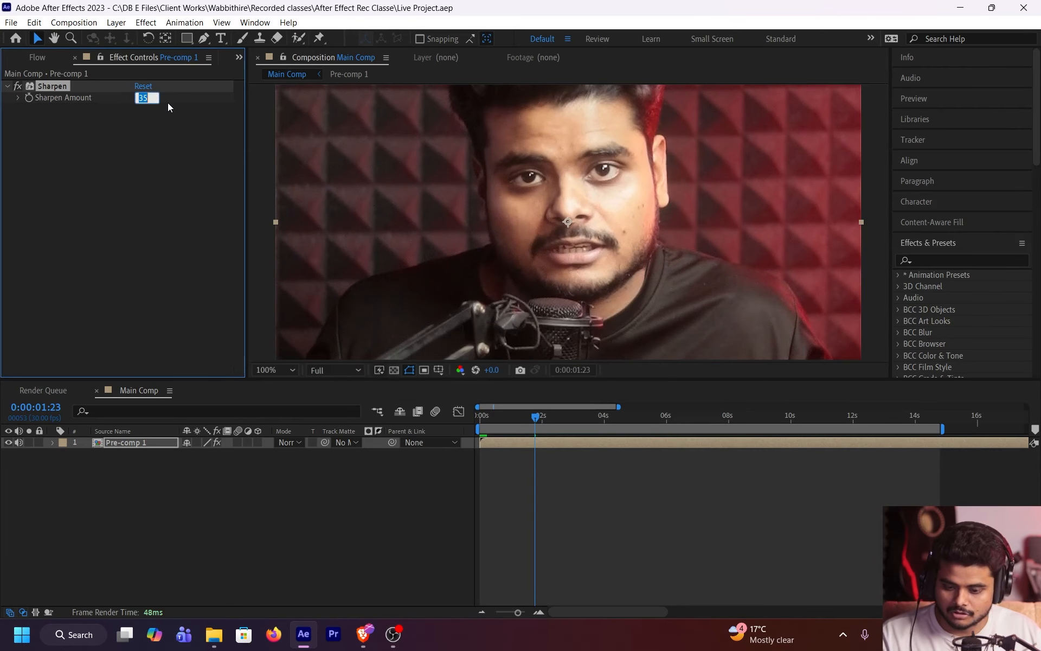
click(158, 131)
key(ctrl+s)
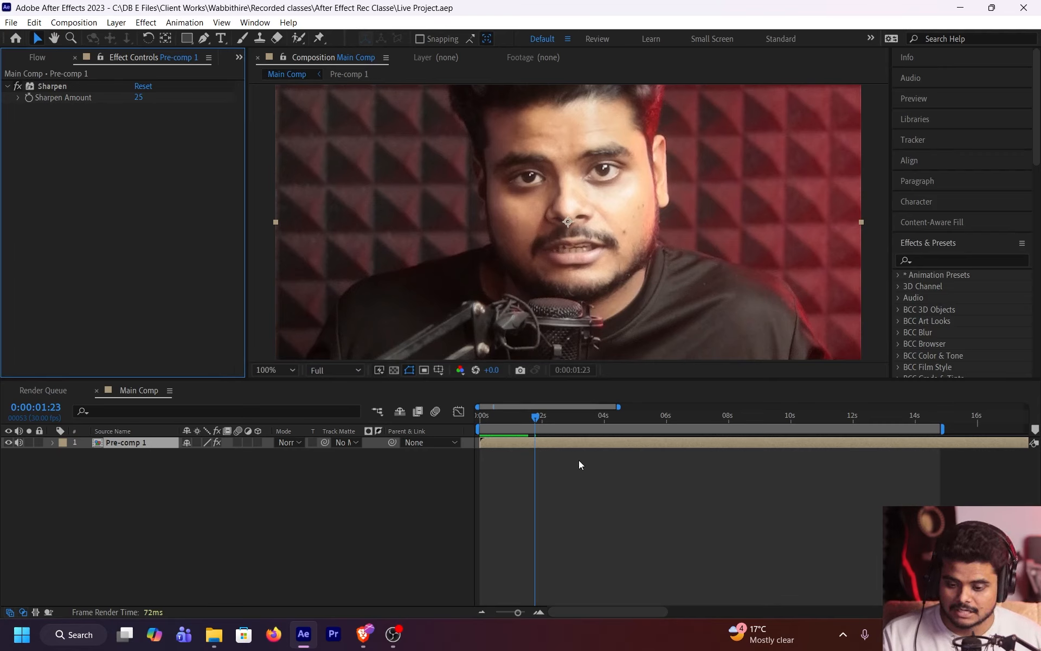
Find the Unsharp Mask effect and add it to the Pre-comp 1 layer
key(ctrl+space)
text(uns)
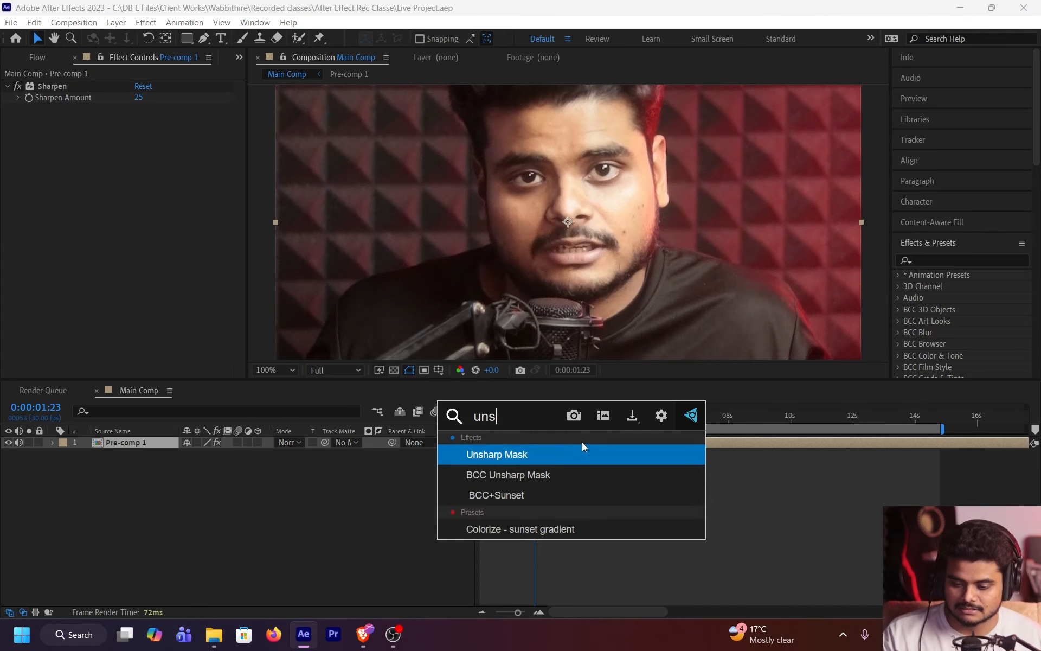
click(564, 453)
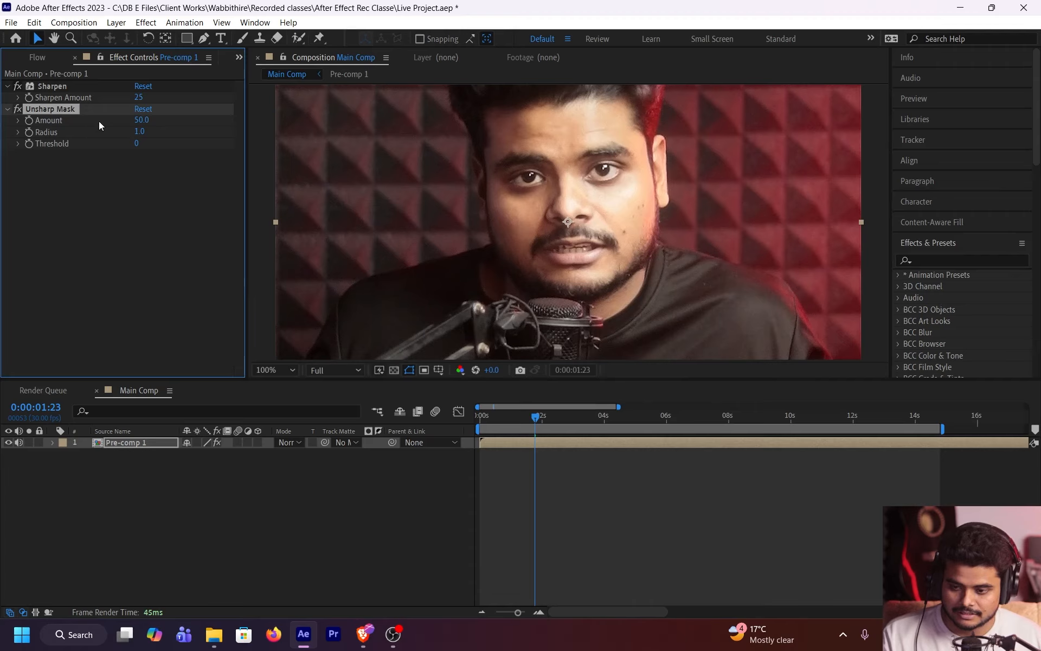
Try an Unsharp Mask Amount of 25 with a Radius of 99.9 and compare the image with the effect off and on
click(143, 120)
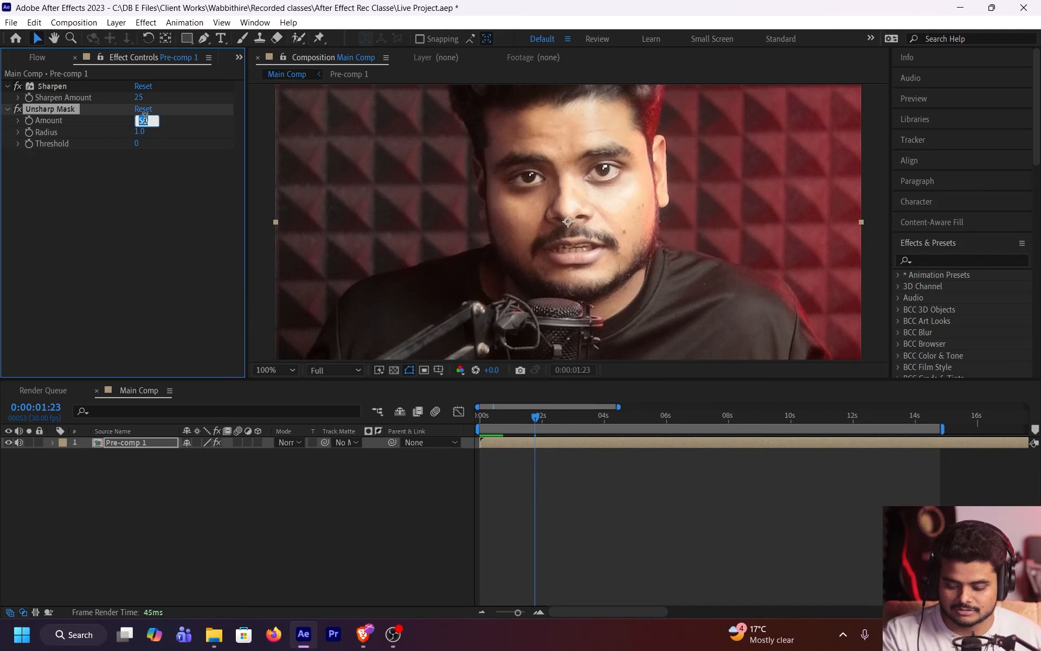
key(Return)
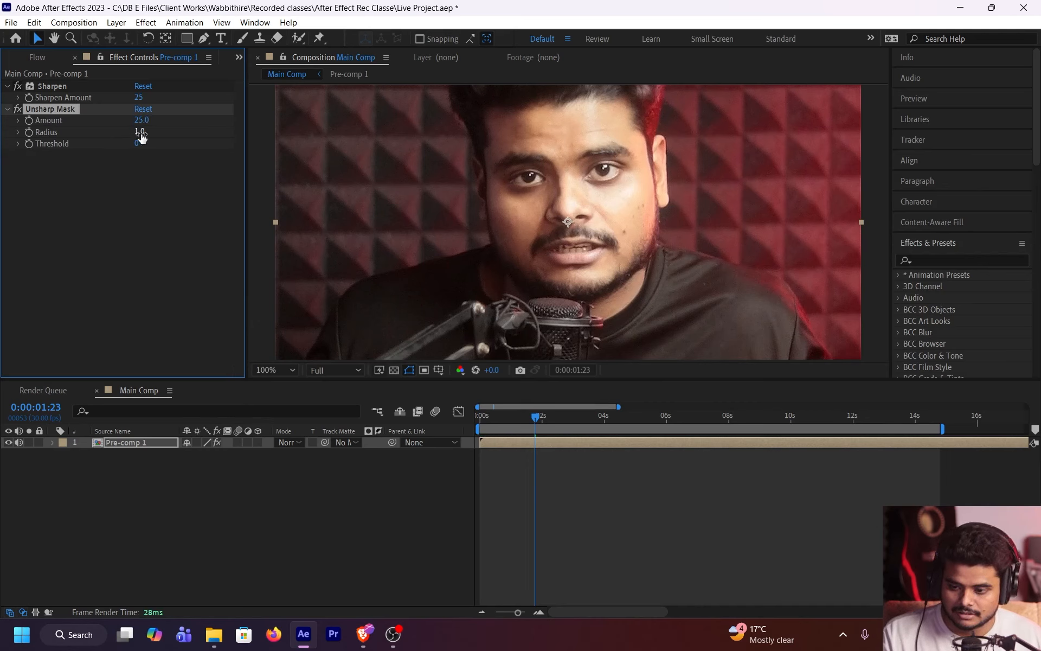
drag(139, 136, 616, 215)
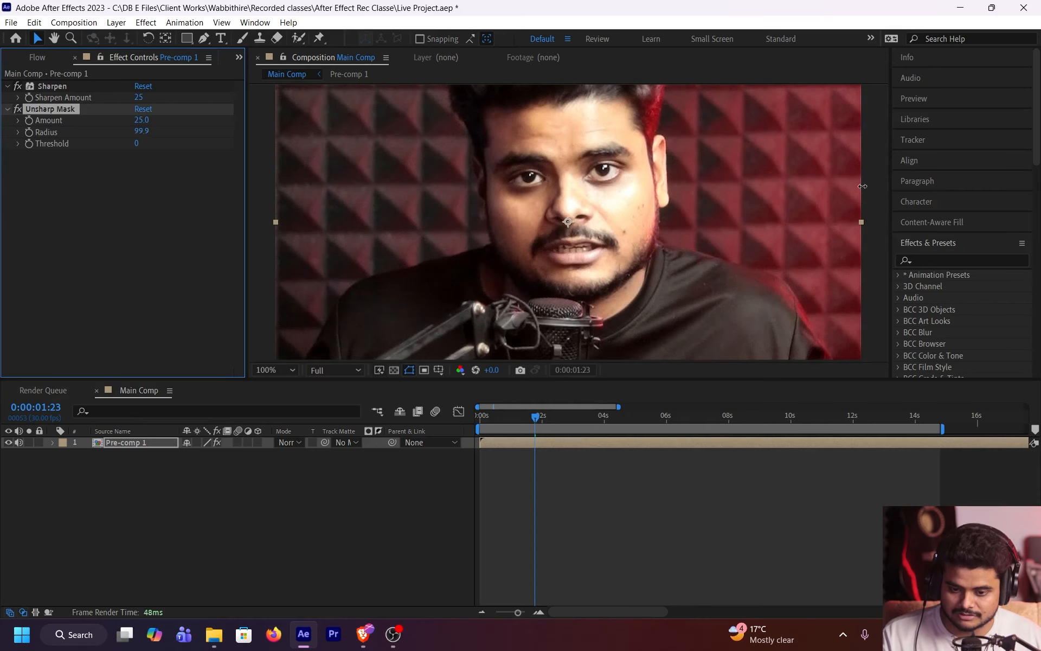
key(comma)
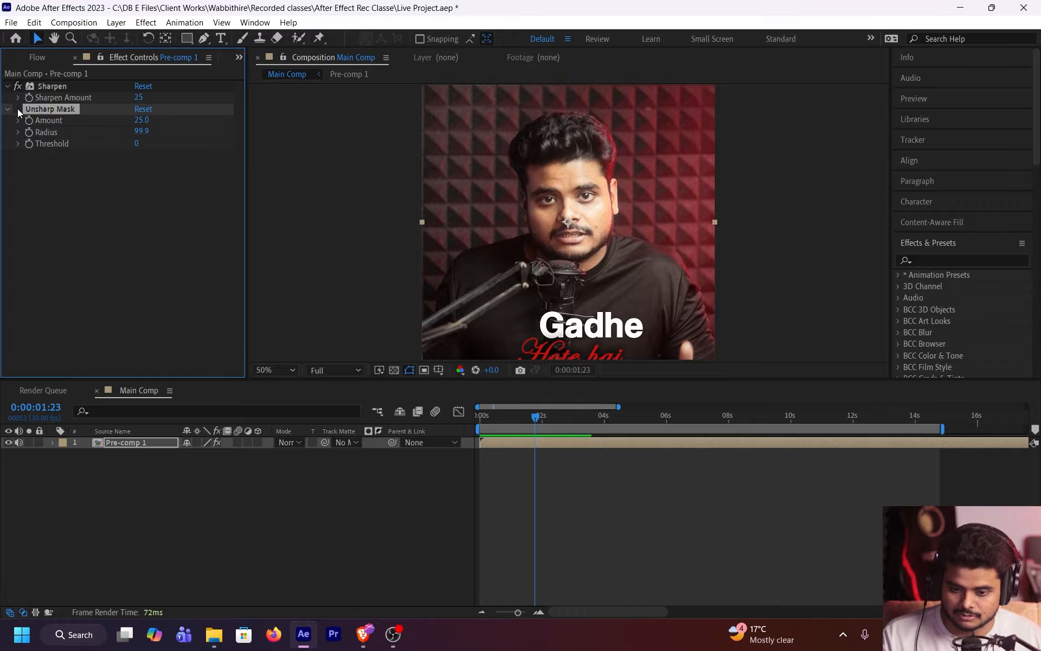
click(18, 110)
click(18, 109)
click(19, 109)
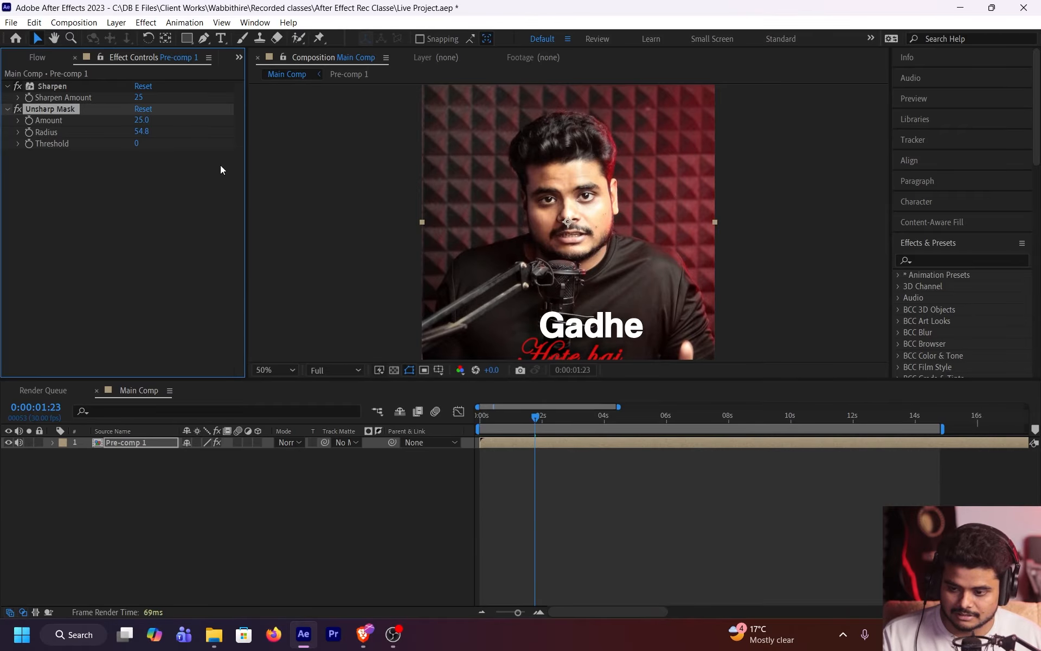
Reset the Unsharp Mask Radius to its minimum, then try an Amount of 41 with a Radius of 5.3
click(142, 131)
text(0)
key(Return)
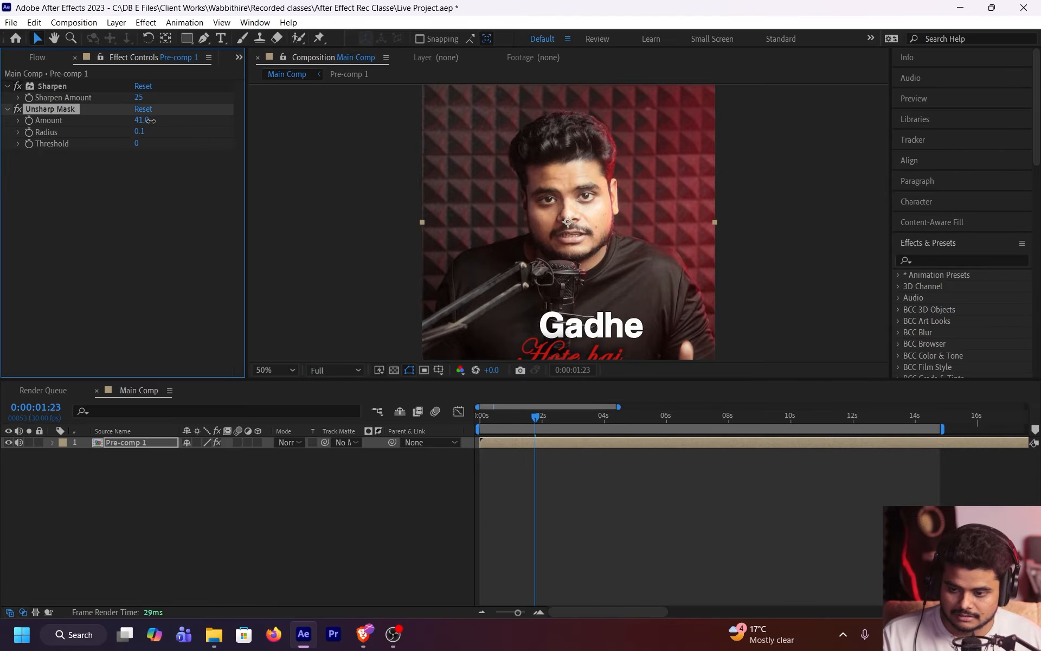
drag(140, 132, 163, 131)
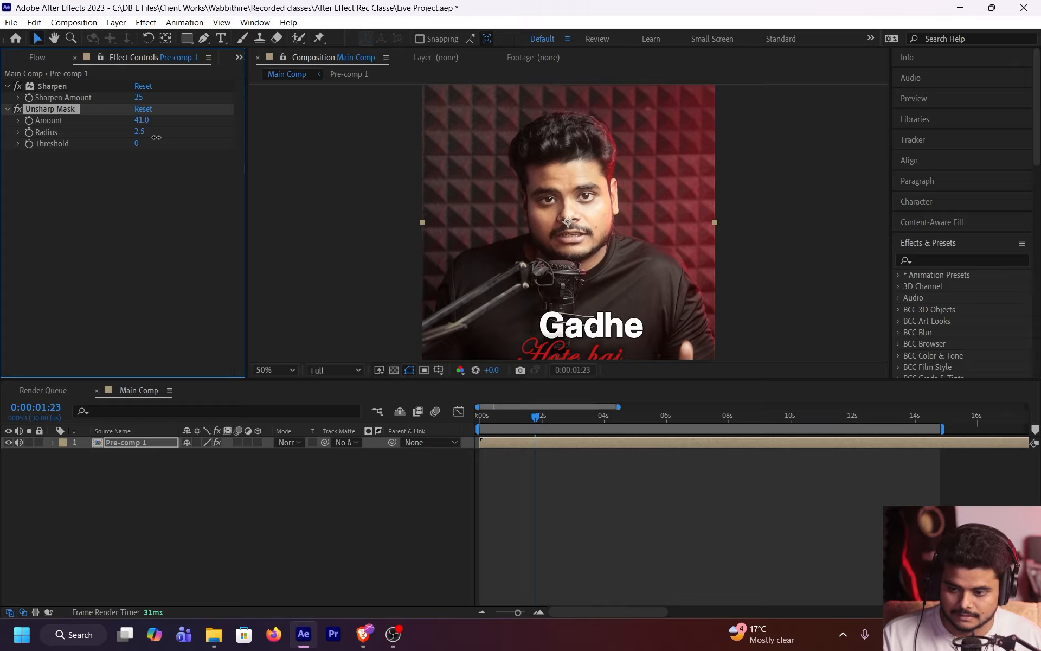
drag(156, 137, 116, 148)
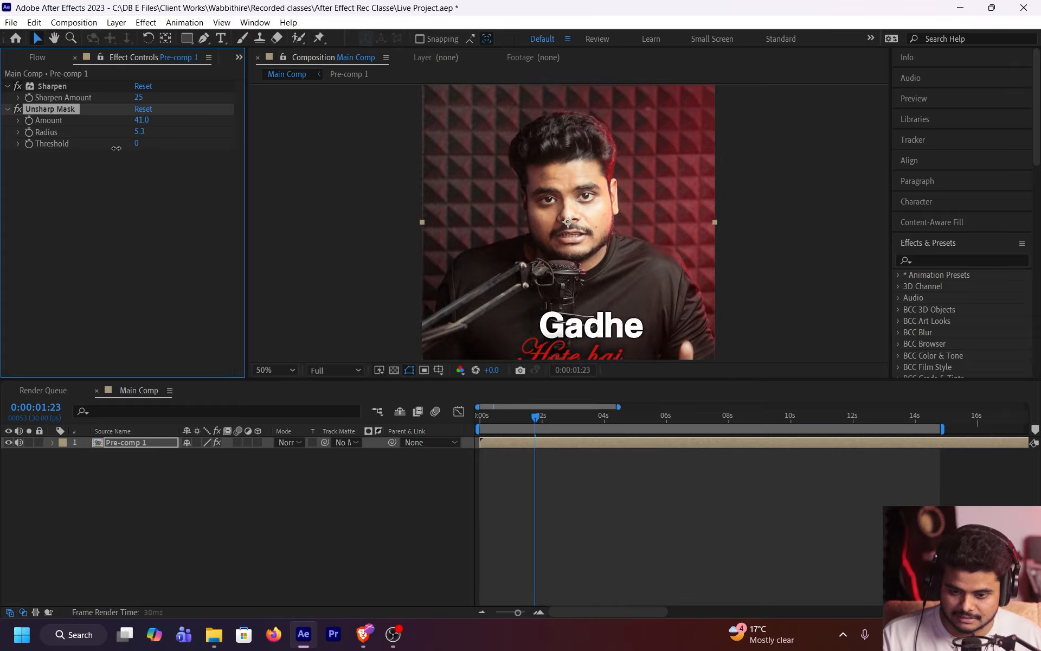
Set the Sharpen Amount to 15 and the Unsharp Mask Amount to 20
click(143, 97)
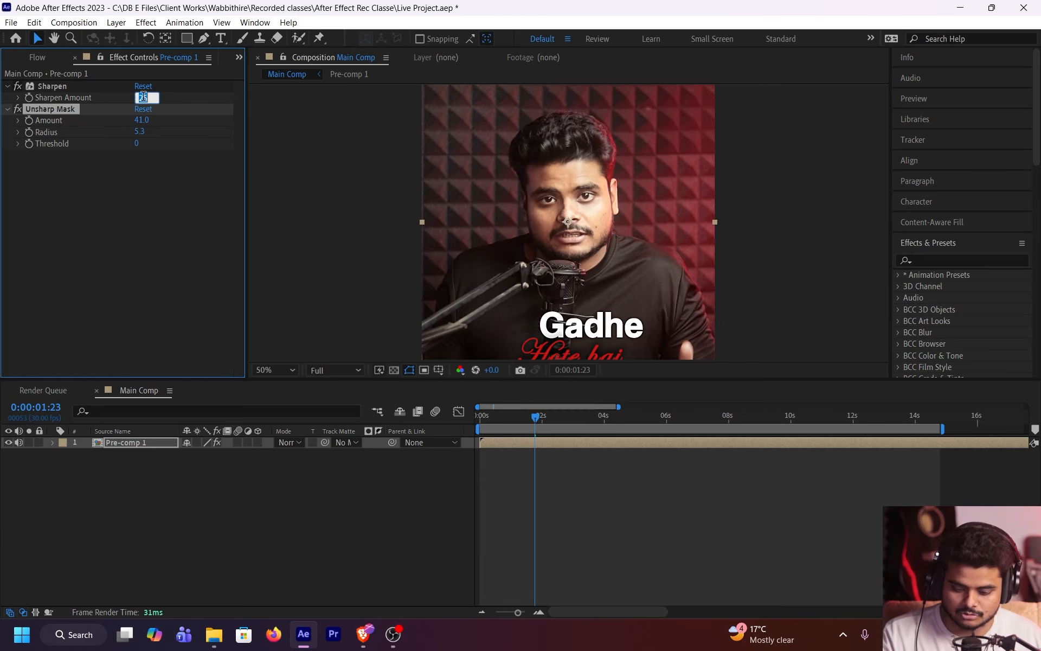
text(15)
key(Return)
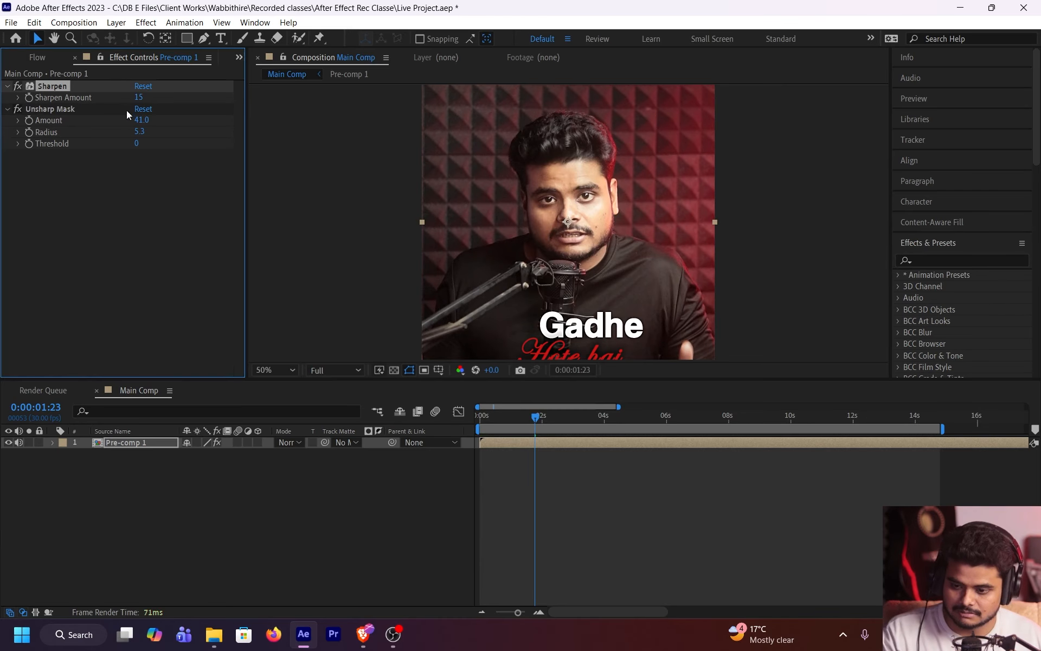
drag(141, 120, 45, 155)
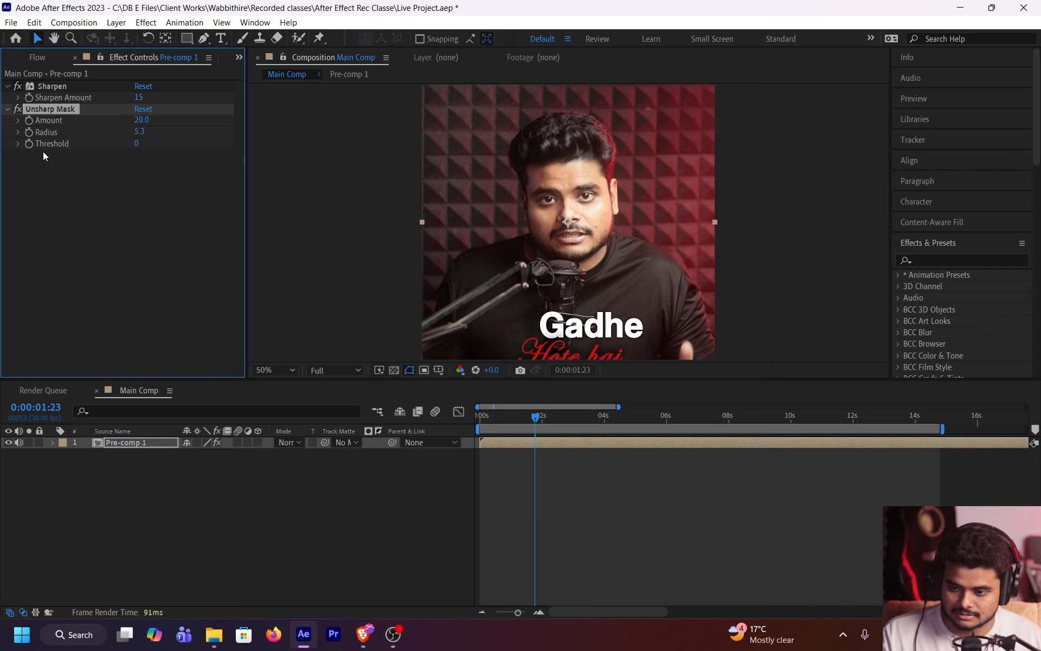
Set the Unsharp Mask Radius to 15 and compare the enlarged image with the effect off and on
key(slash)
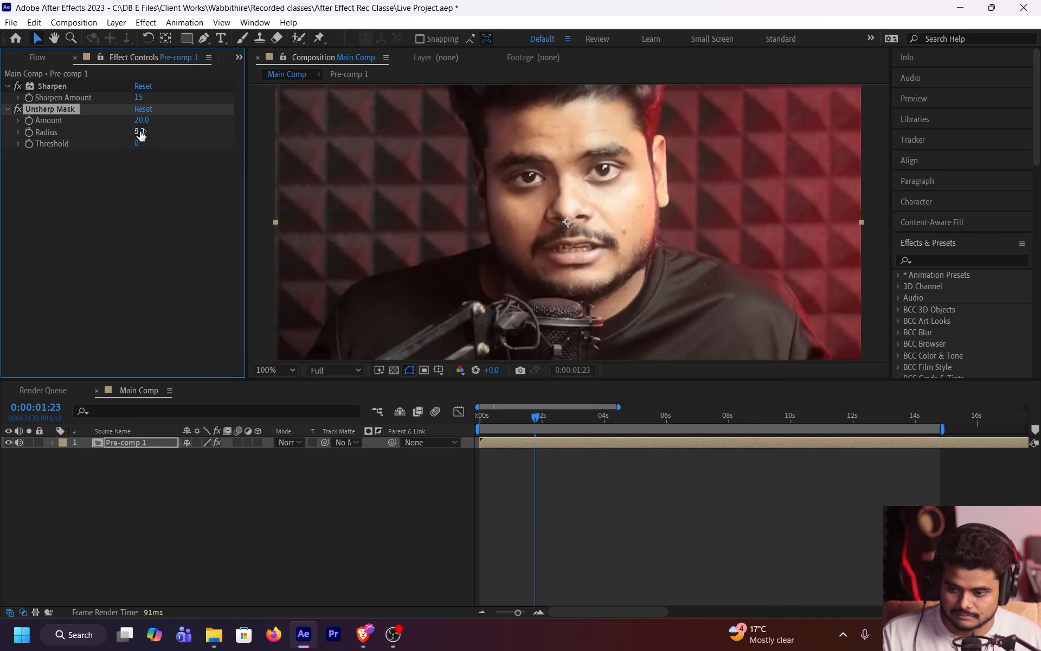
drag(134, 131, 237, 143)
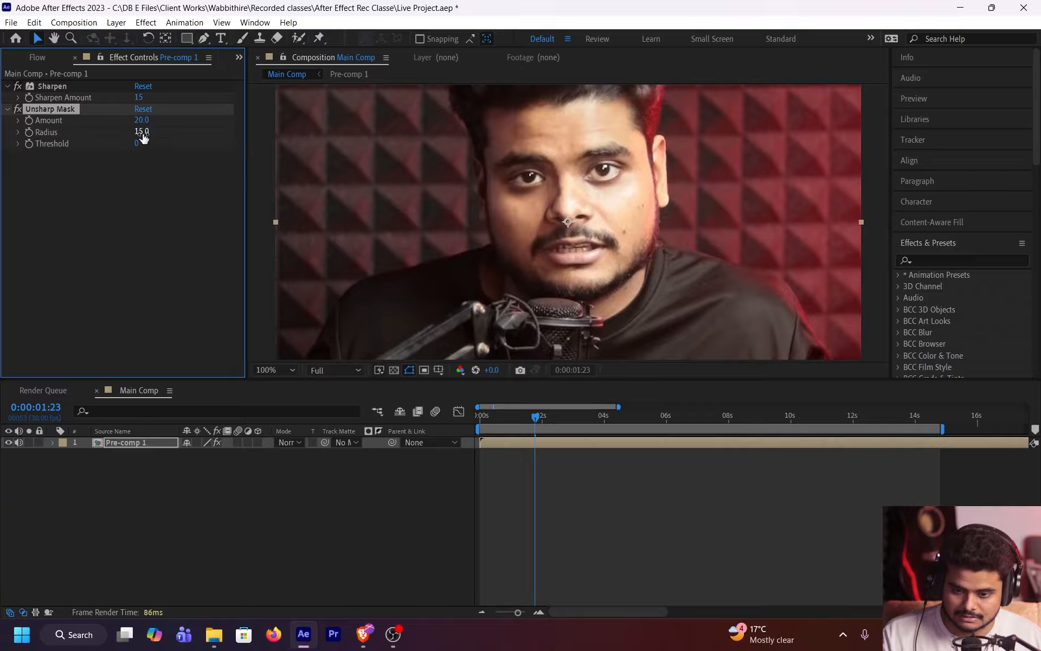
click(16, 109)
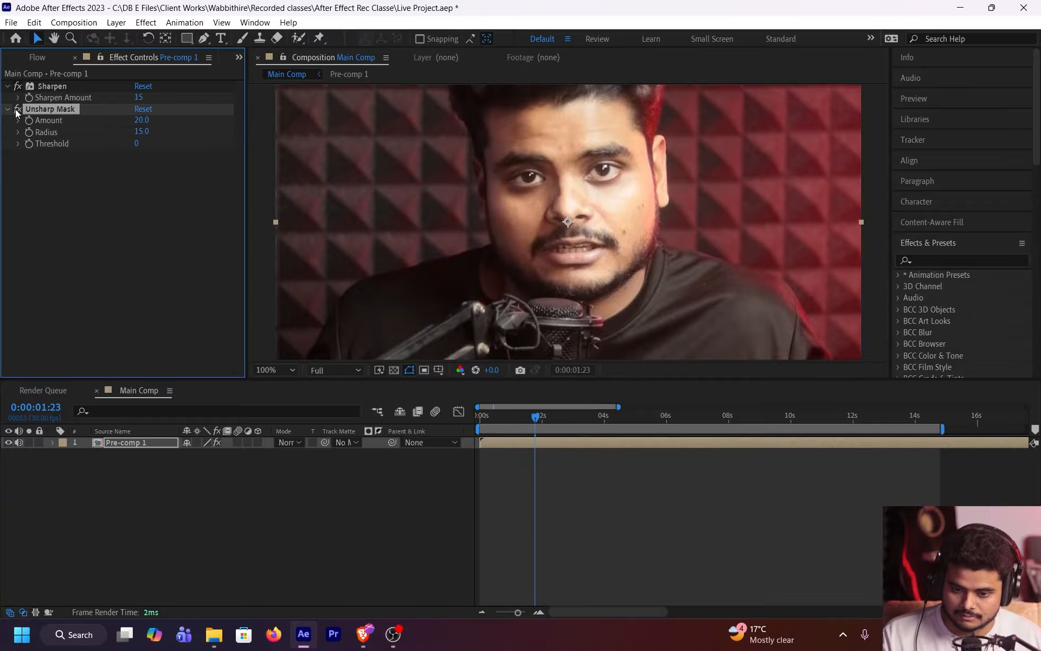
click(17, 109)
click(16, 110)
click(17, 109)
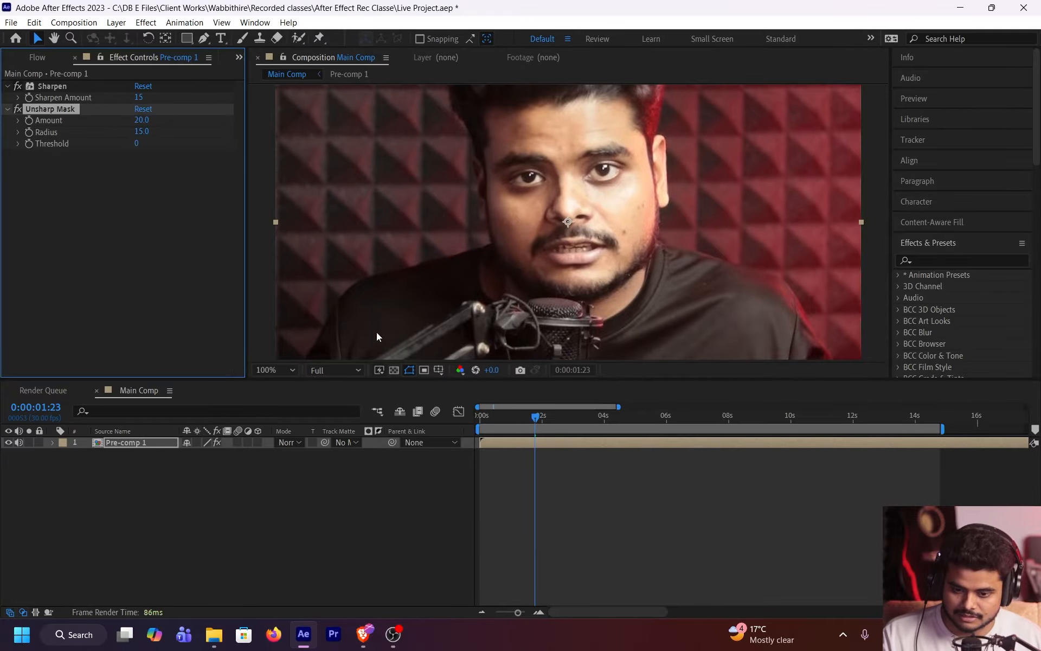
Play back the sharpened composition from 0:00:01:23 in a maximized viewer, then restore the workspace
click(267, 369)
click(305, 143)
key(grave)
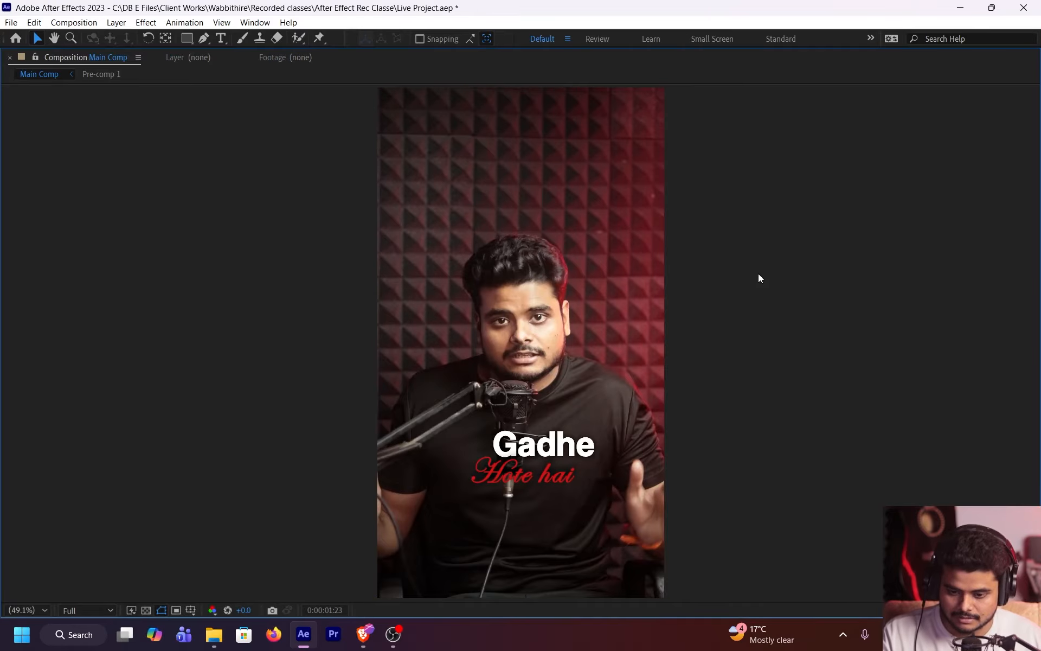
key(Page_Down)
key(space)
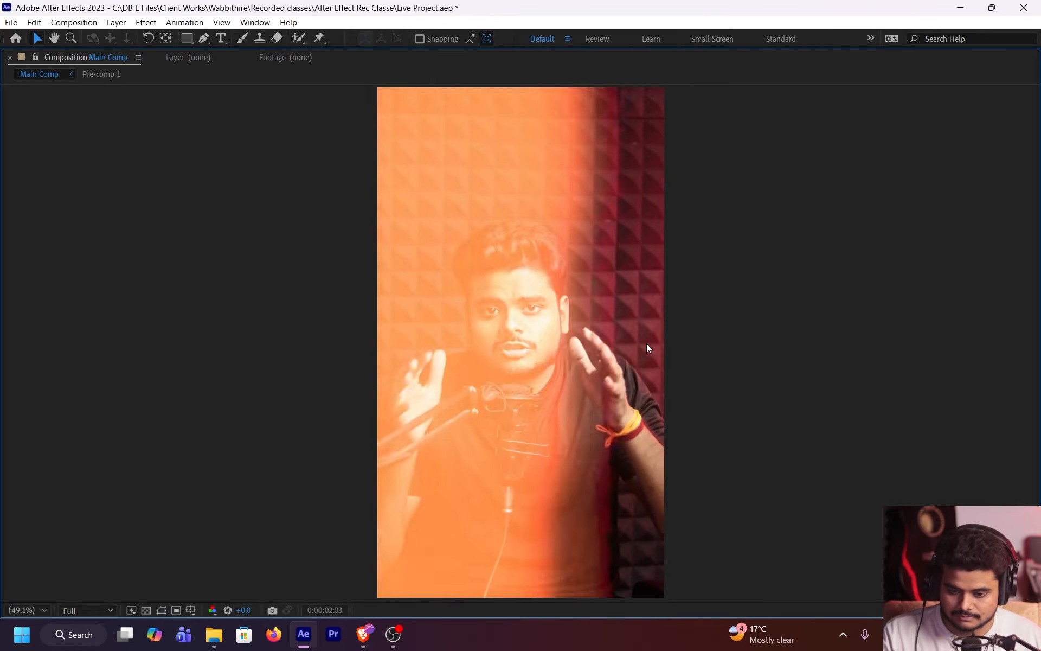
key(grave)
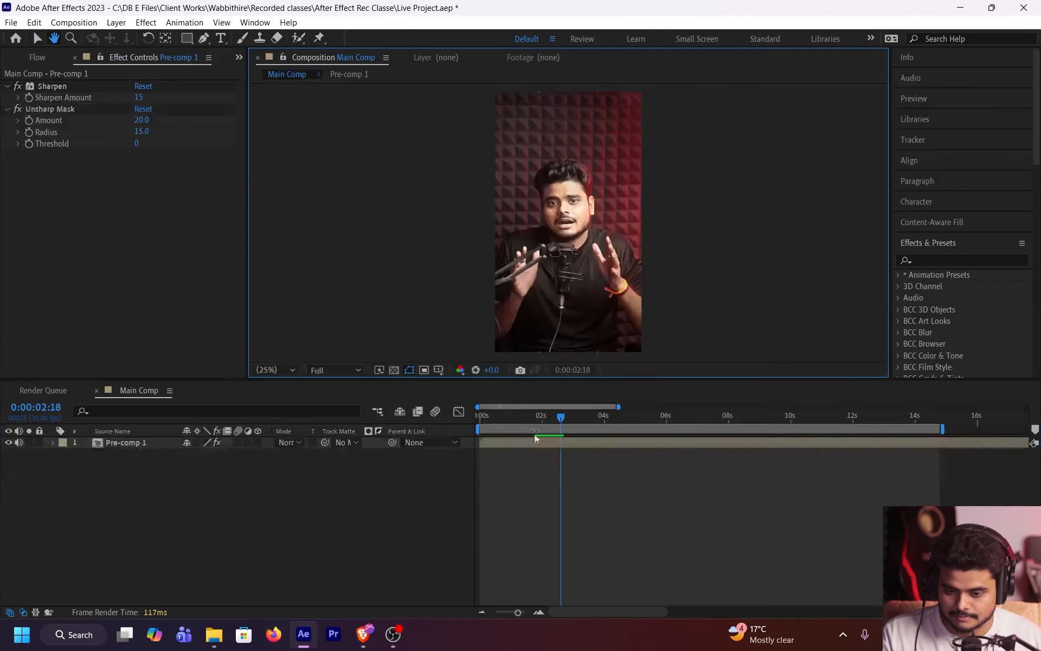
Replay the sharpened composition from 0:00:01:22 in a maximized viewer and save the project
click(537, 417)
drag(537, 418, 532, 419)
key(grave)
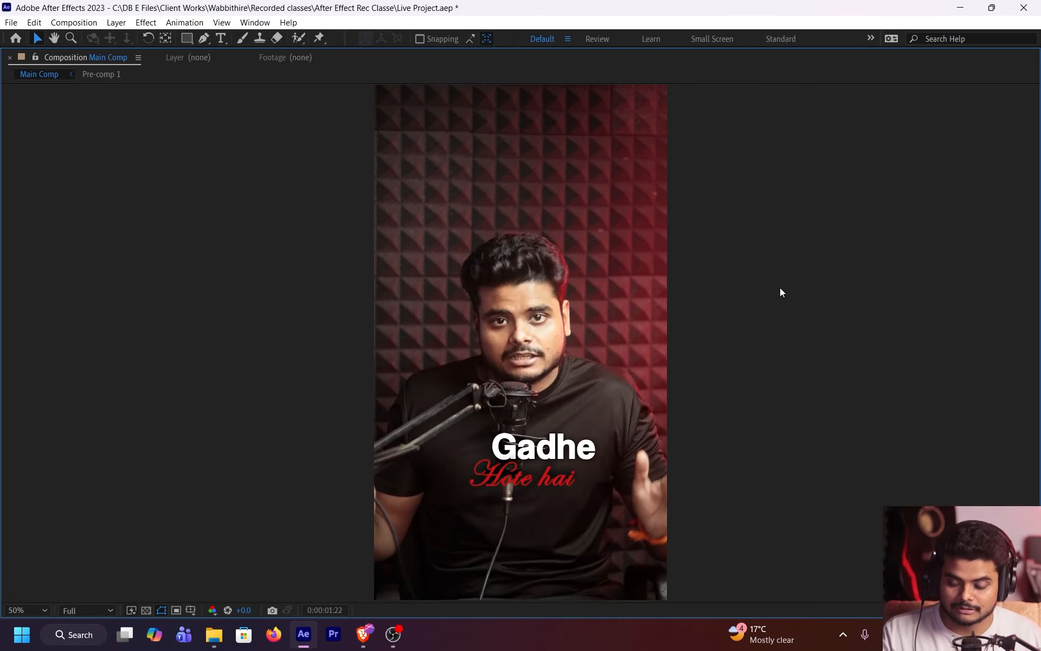
key(space)
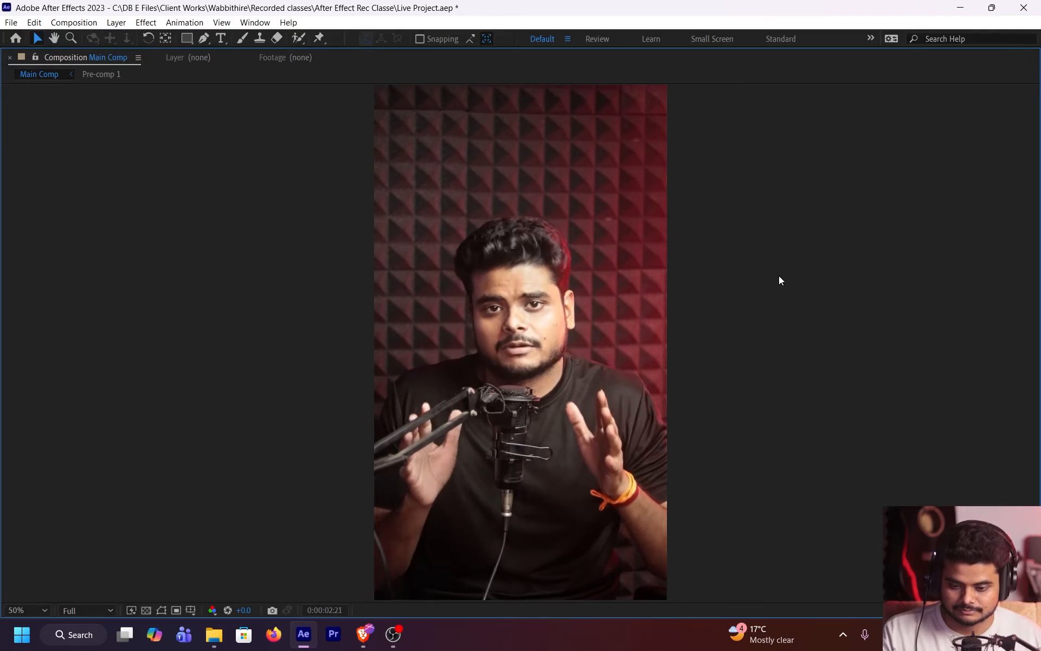
key(grave)
key(ctrl+s)
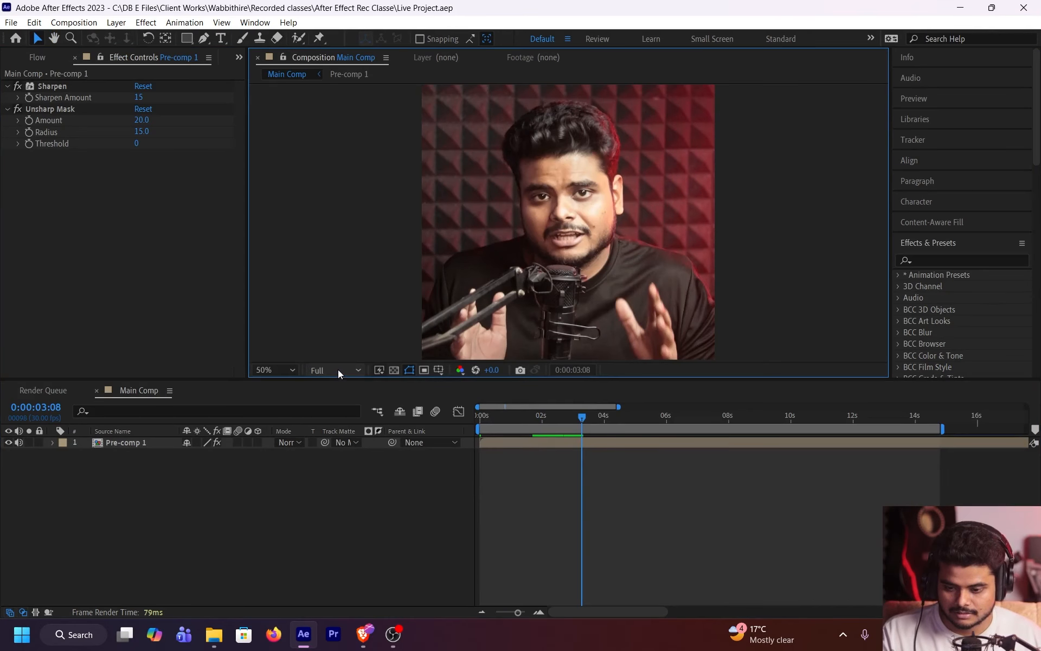
Compare the meme clip at 0:00:04:02 with the Sharpen and Unsharp Mask effects each off and on
drag(579, 413, 606, 422)
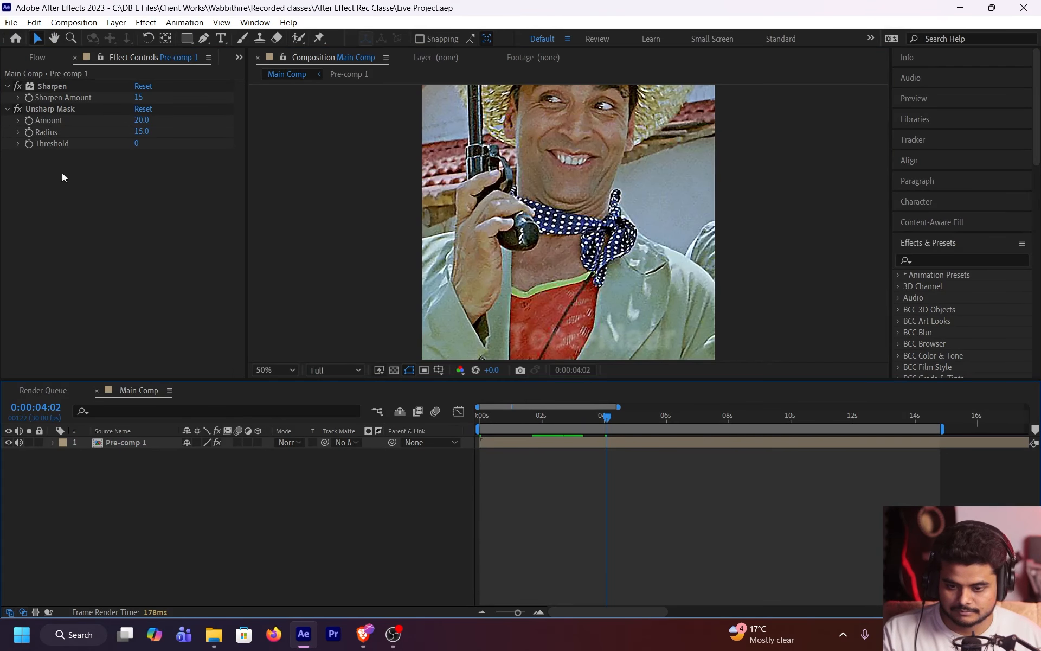
click(17, 87)
click(17, 87)
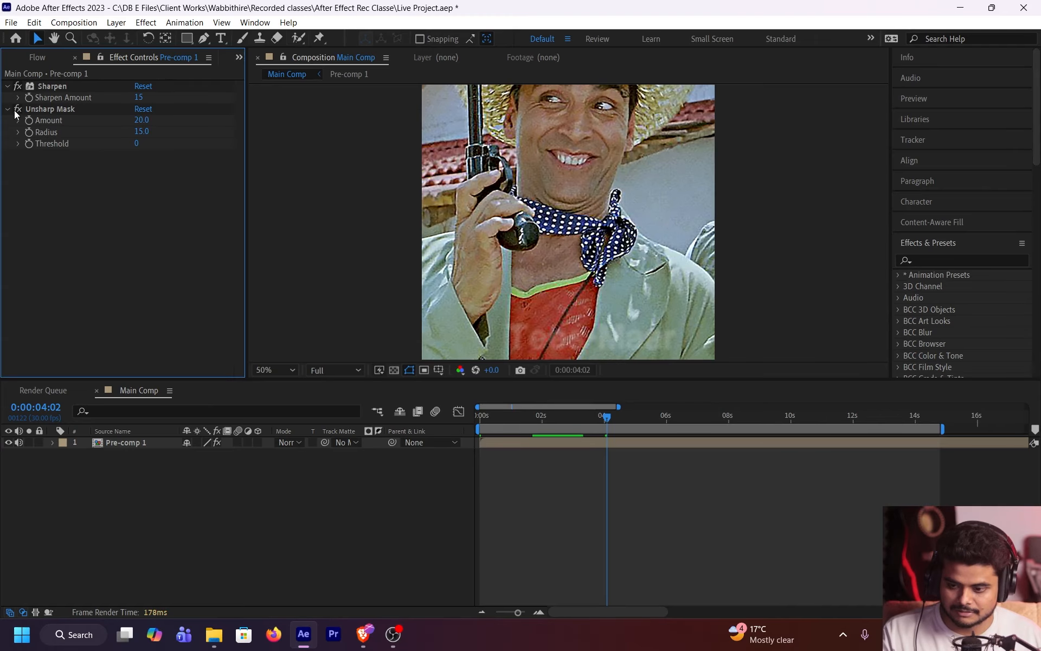
click(19, 109)
click(19, 110)
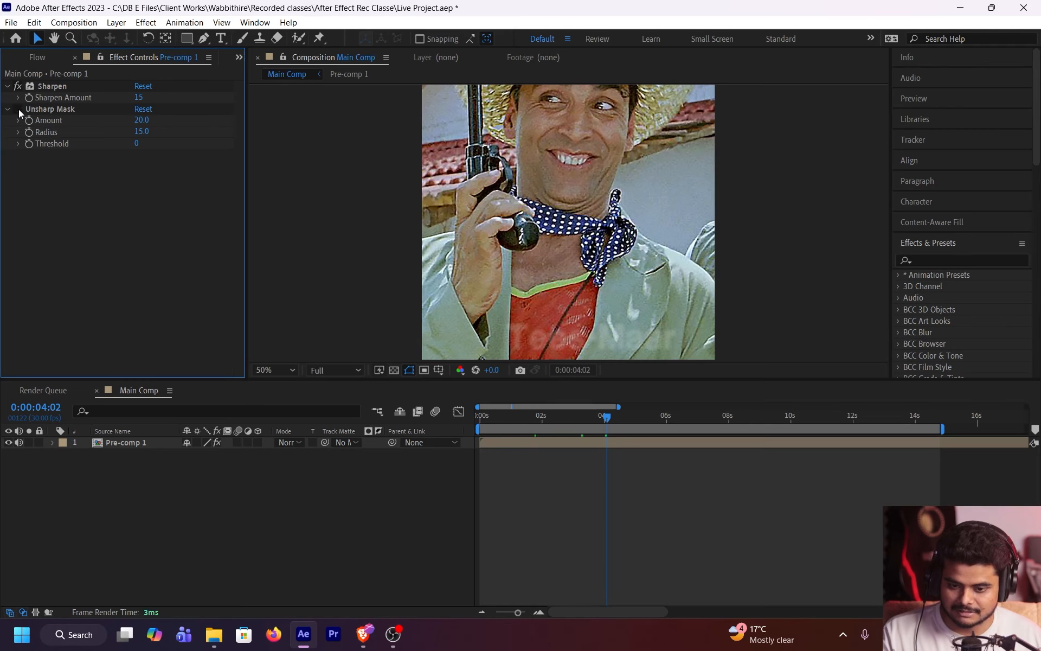
click(19, 111)
Return the playhead to 0:00:03:03, lower the preview resolution to Quarter, and save the project
click(577, 418)
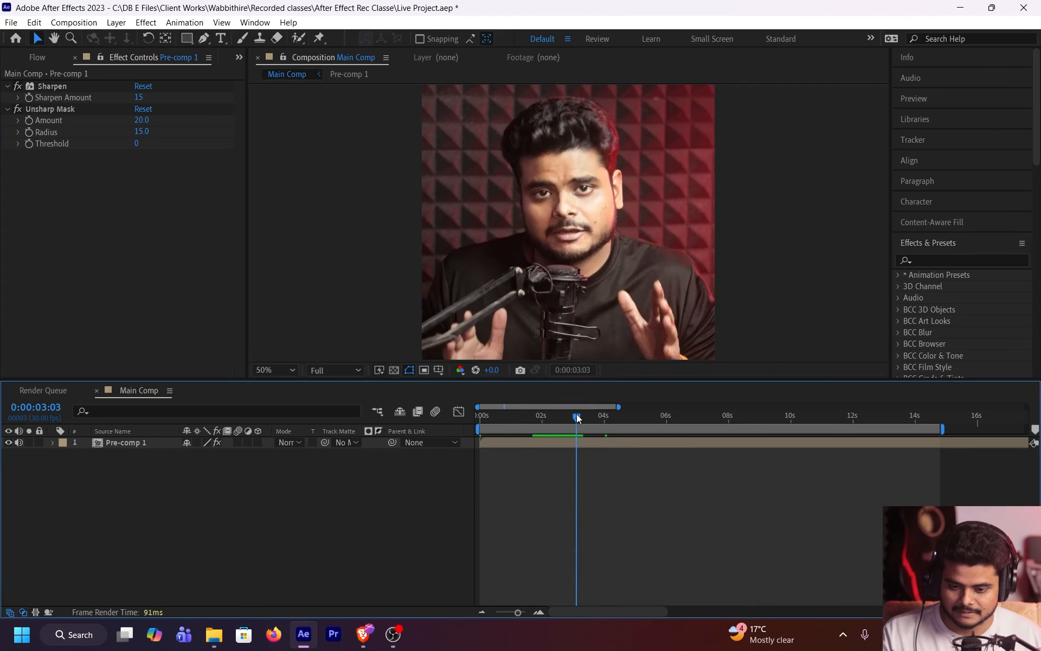
click(291, 370)
click(318, 132)
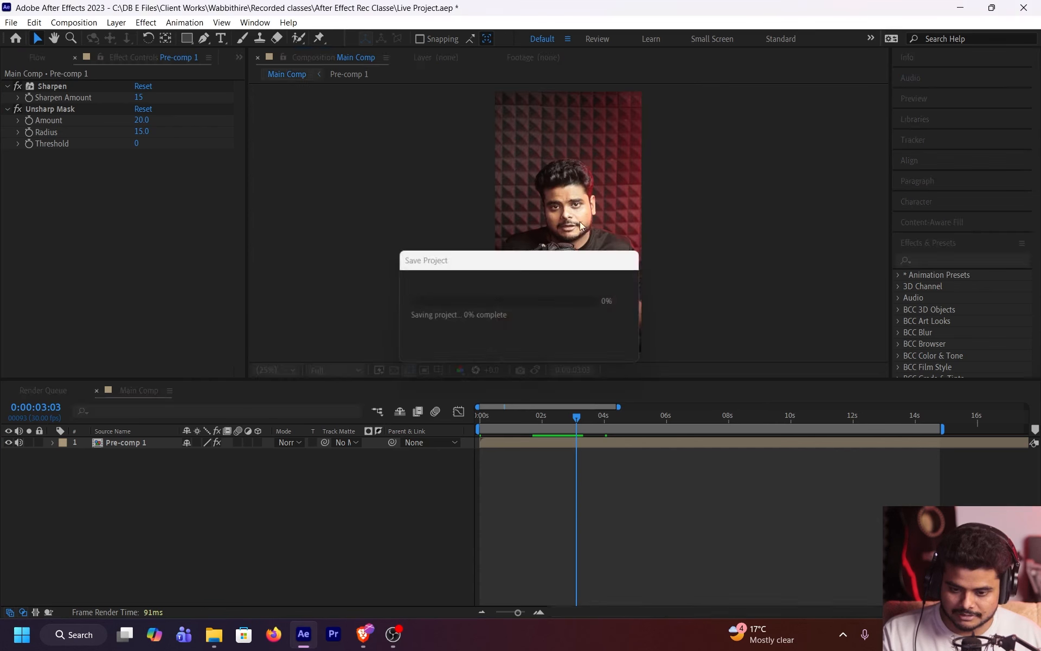
click(343, 370)
click(337, 441)
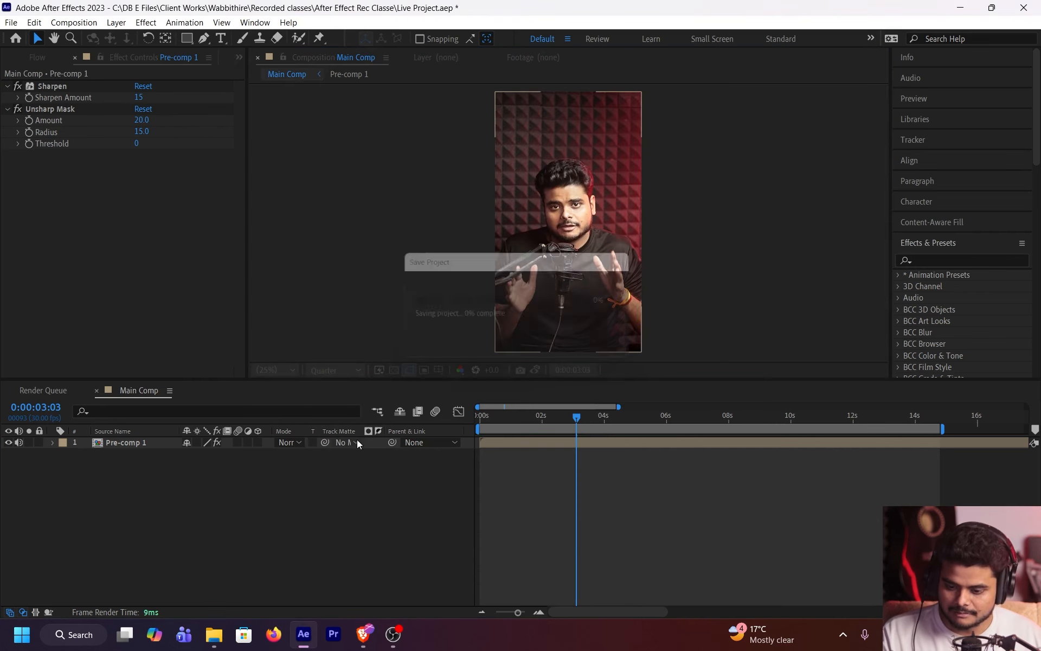
Pre-compose the Pre-comp 1 layer as Pre-comp 1 Comp 1, moving all attributes into the new composition
click(562, 444)
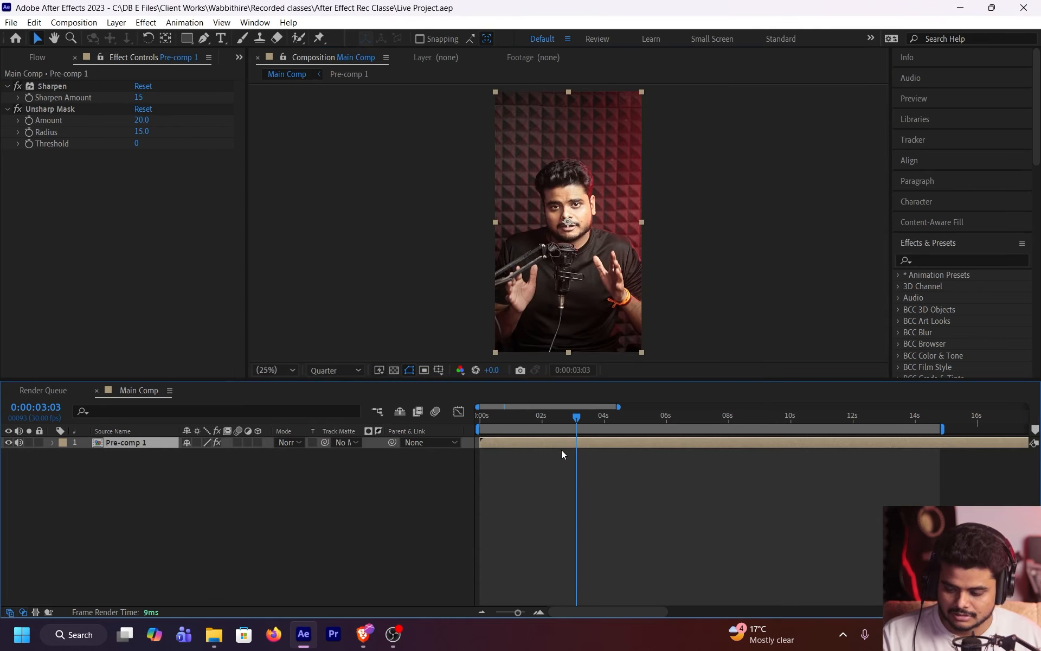
key(ctrl+shift+c)
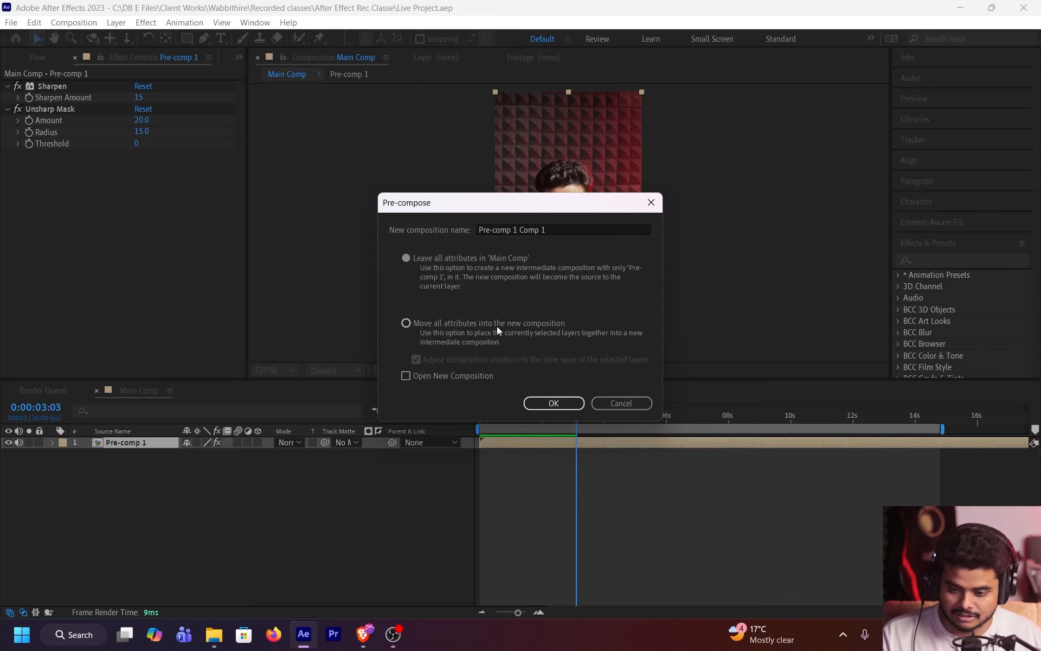
click(496, 325)
click(549, 403)
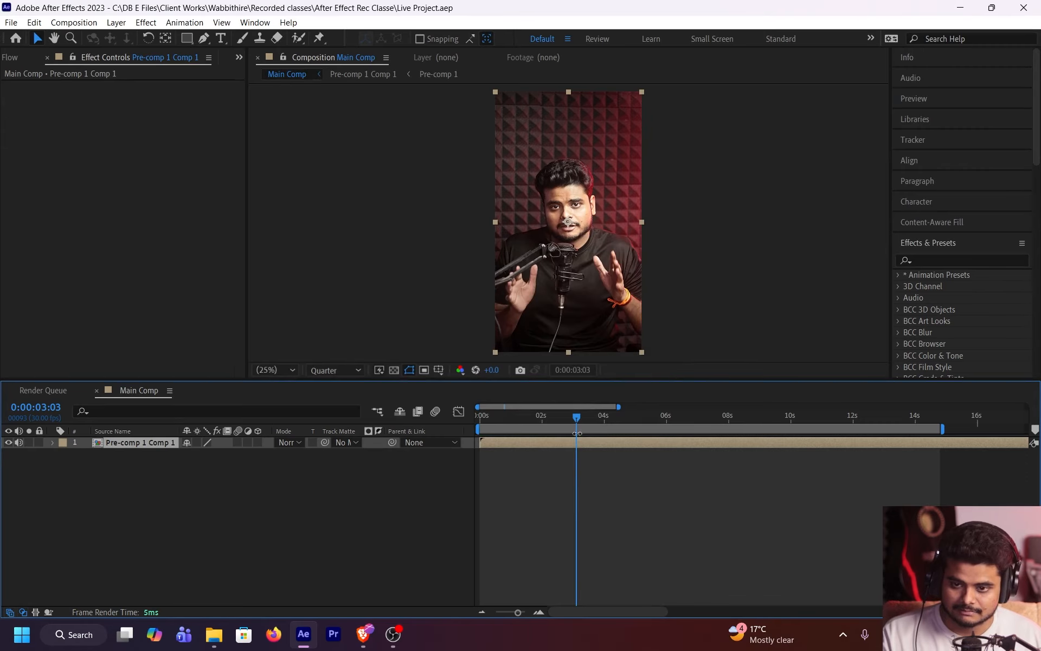
Play back the pre-composed layer from about 0:00:00:16 to check the result
drag(580, 420, 496, 417)
key(space)
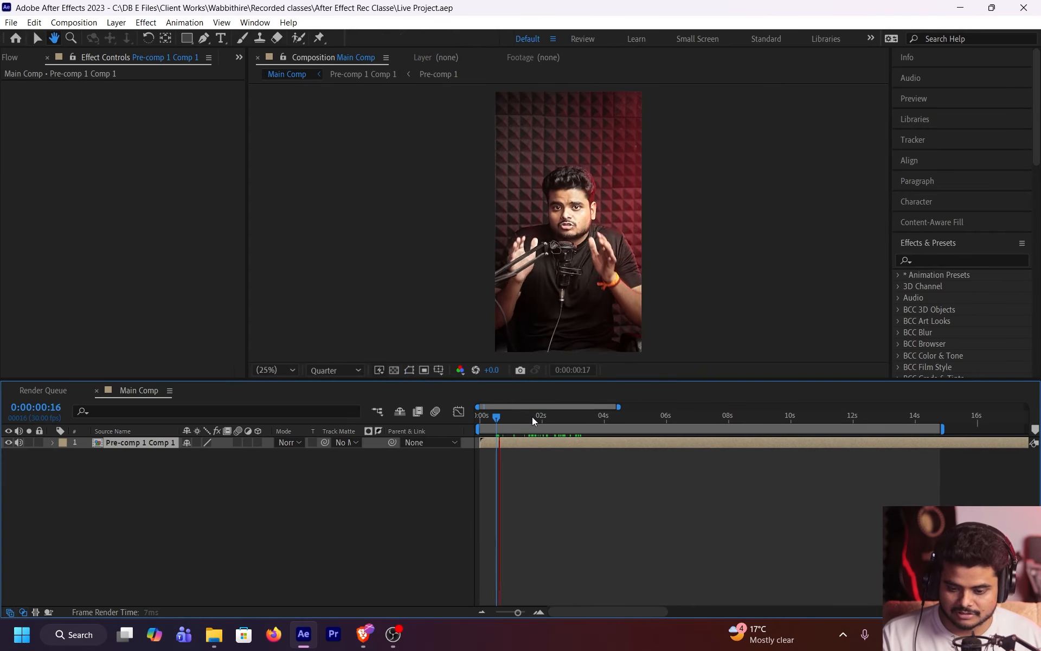
click(568, 446)
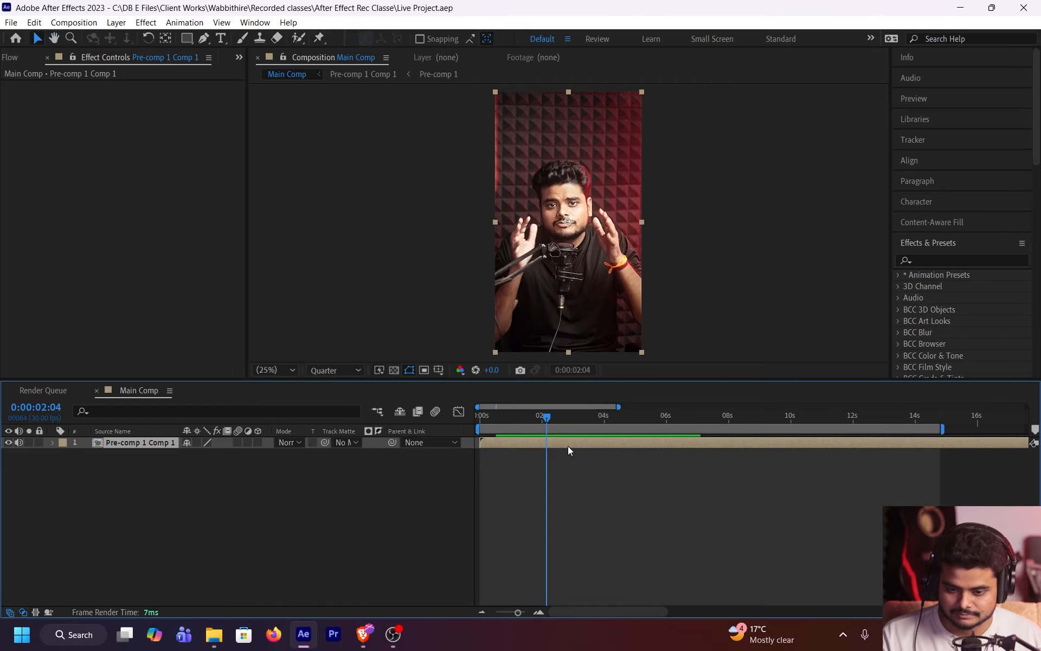
key(space)
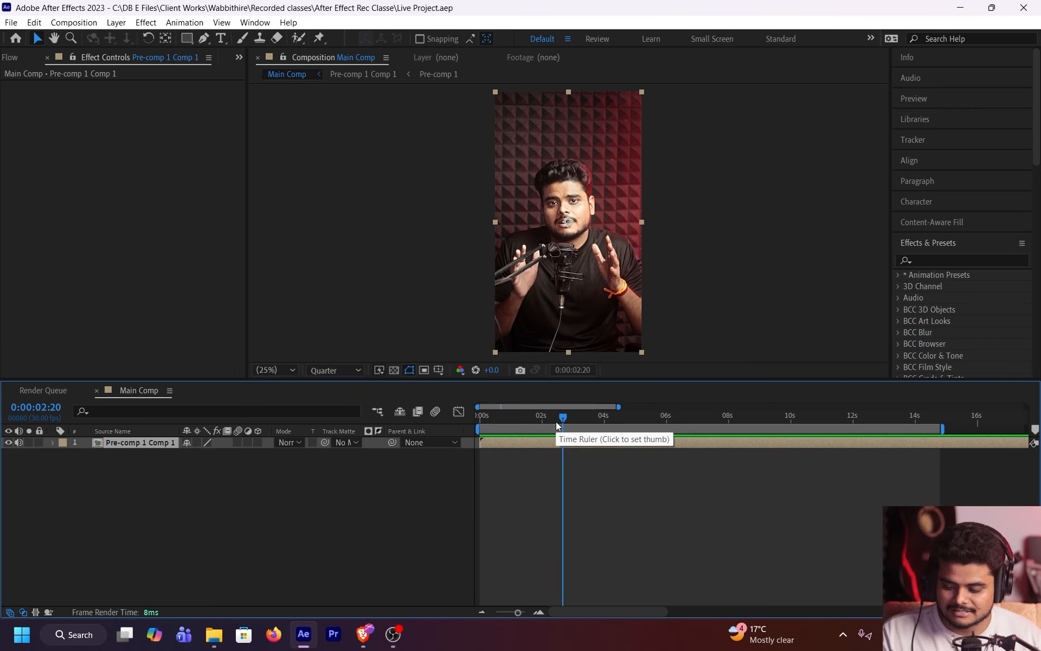
Find the RSMB Pro effect and apply it to the Pre-comp 1 Comp 1 layer
key(ctrl+space)
text(rsmb)
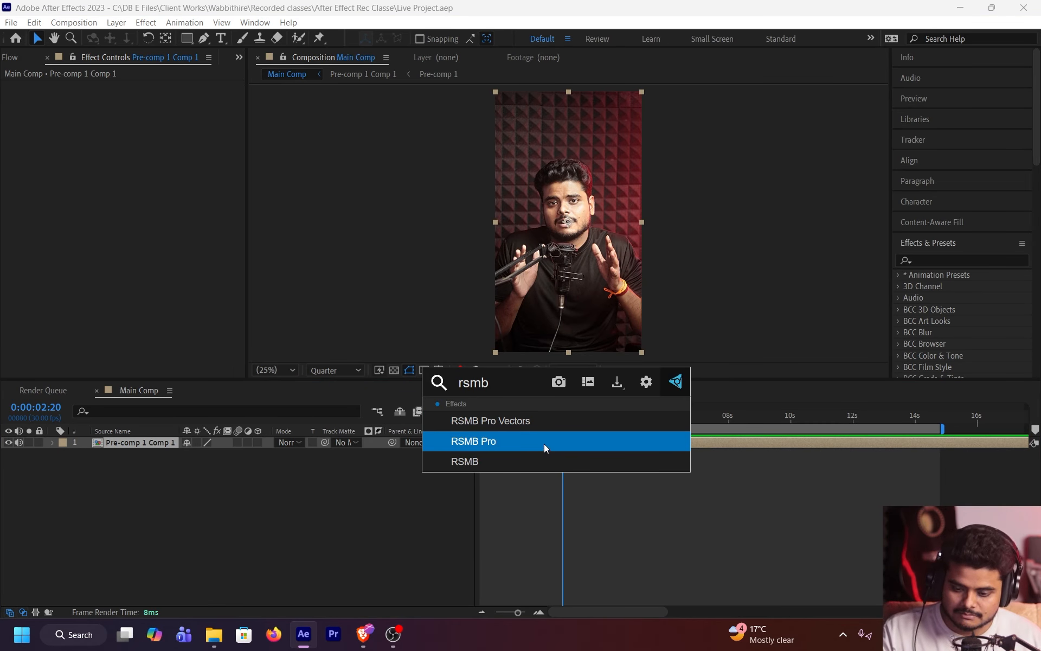
click(544, 444)
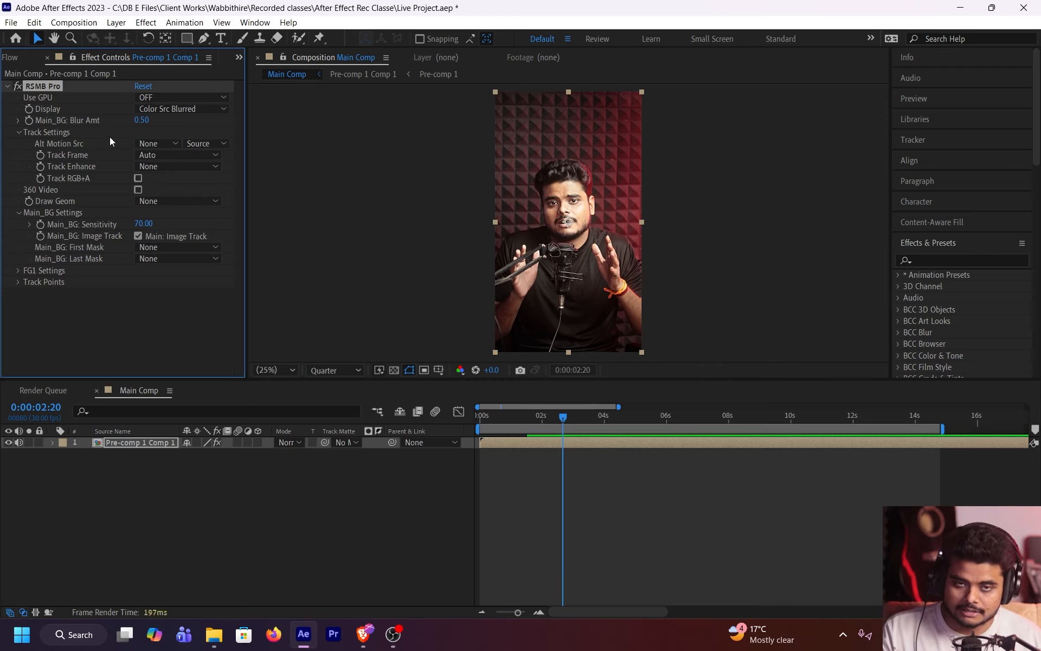
Turn on GPU use for the RSMB Pro effect and set its Main_BG blur amount to 0.75
click(202, 100)
click(190, 125)
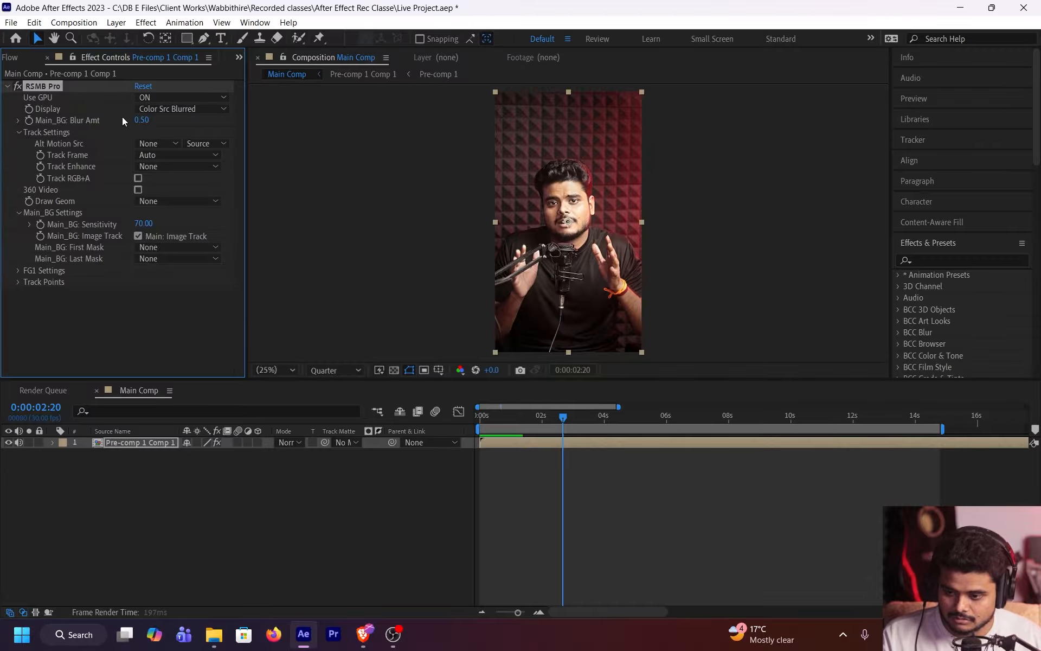
click(140, 120)
text(.75)
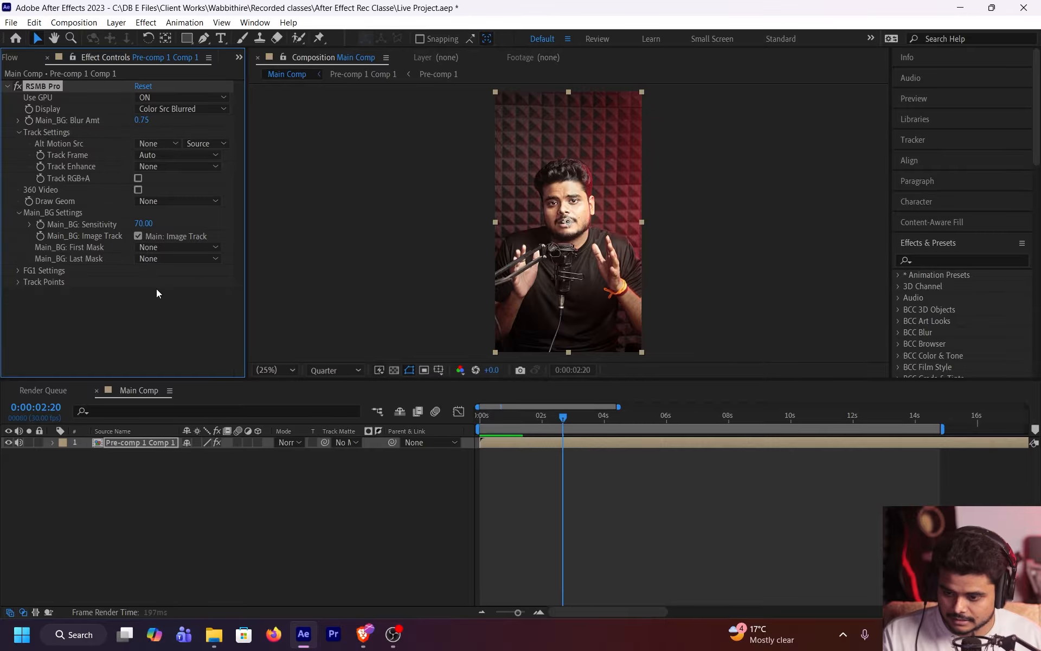
Play back the composition from 0:00:00:00 and inspect the motion blur on the hands at 100% magnification
drag(539, 416, 473, 432)
key(space)
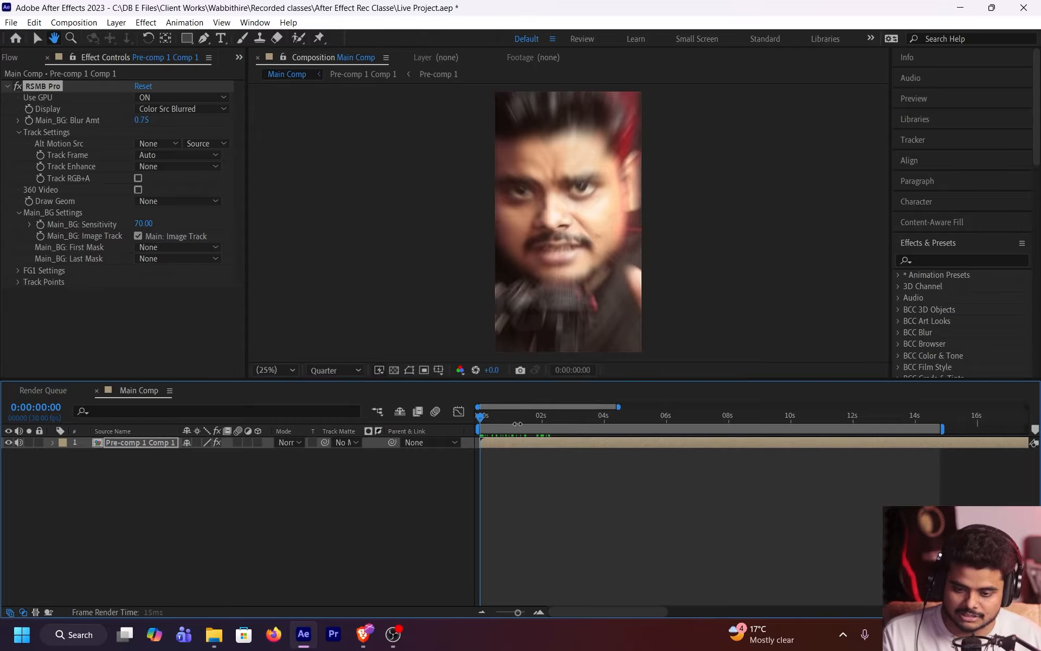
key(space)
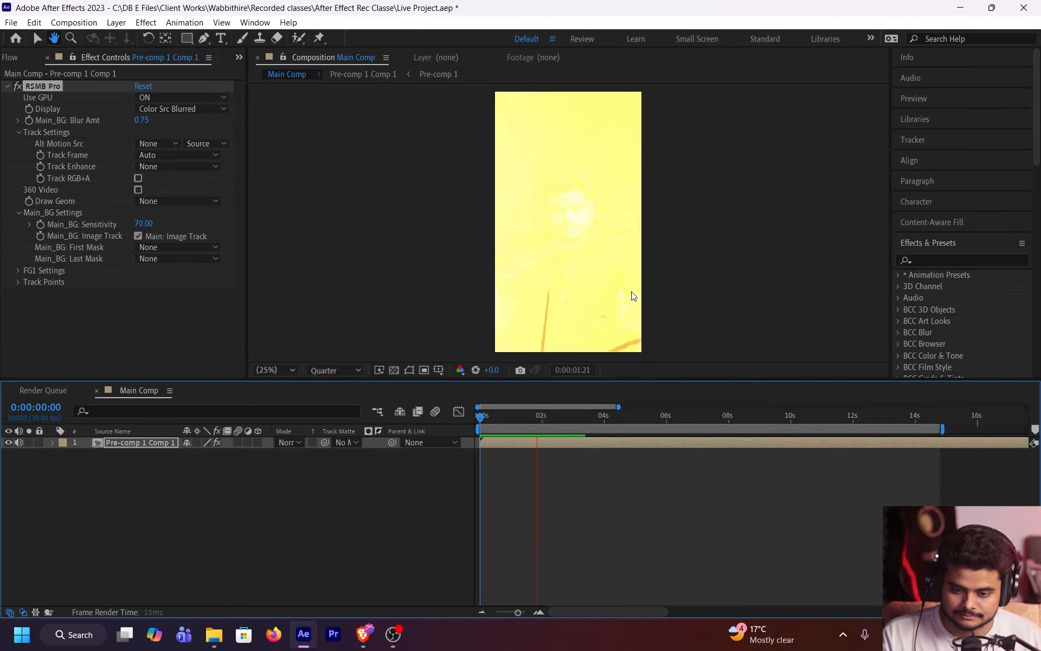
scroll(651, 301, up, 3)
drag(684, 299, 511, 176)
key(space)
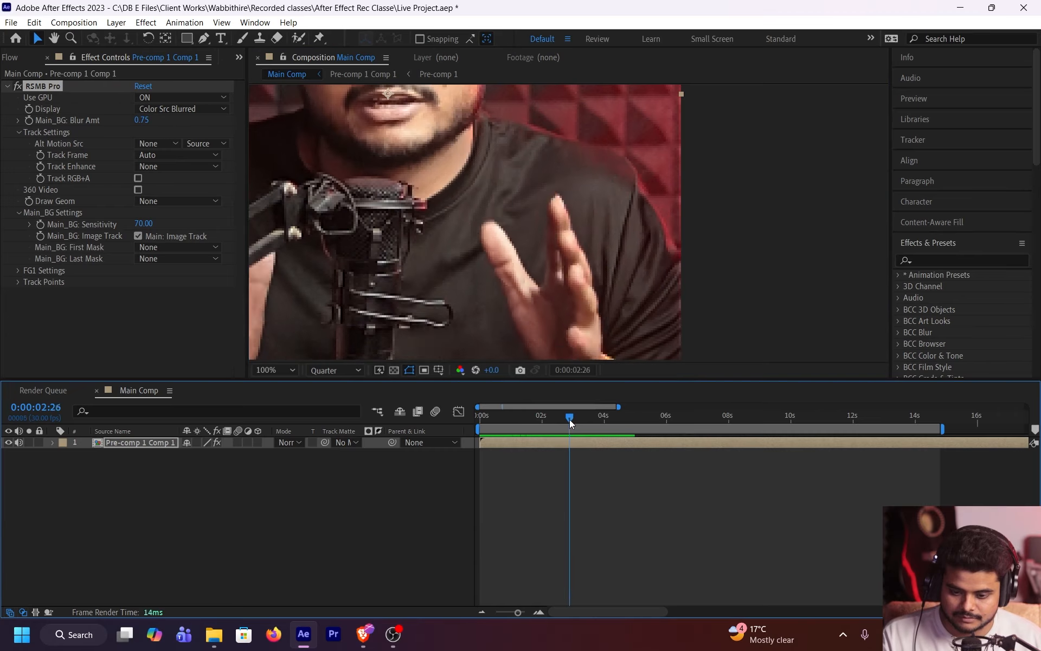
Replay the hand movement from about 0:00:02:00 and compare it with RSMB Pro on and off
drag(570, 418, 543, 421)
key(space)
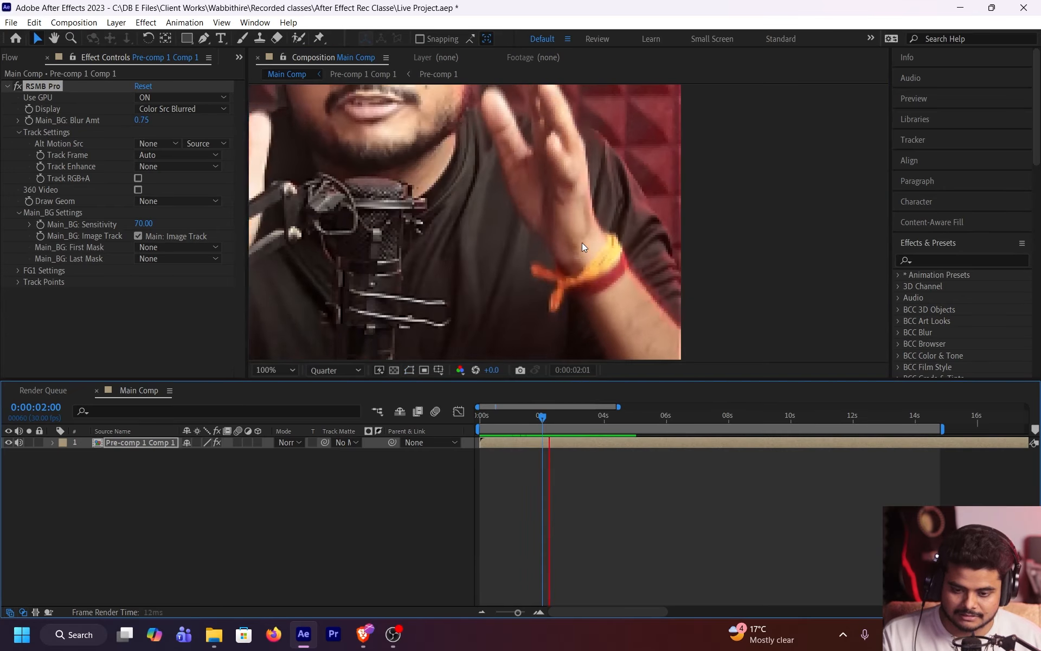
key(space)
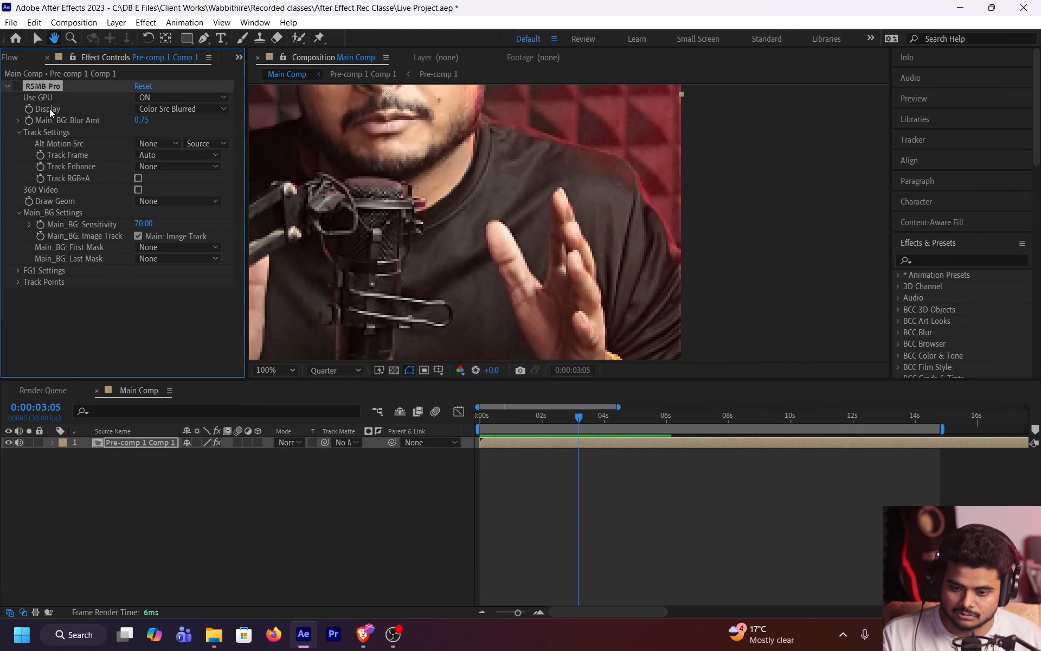
click(556, 422)
key(space)
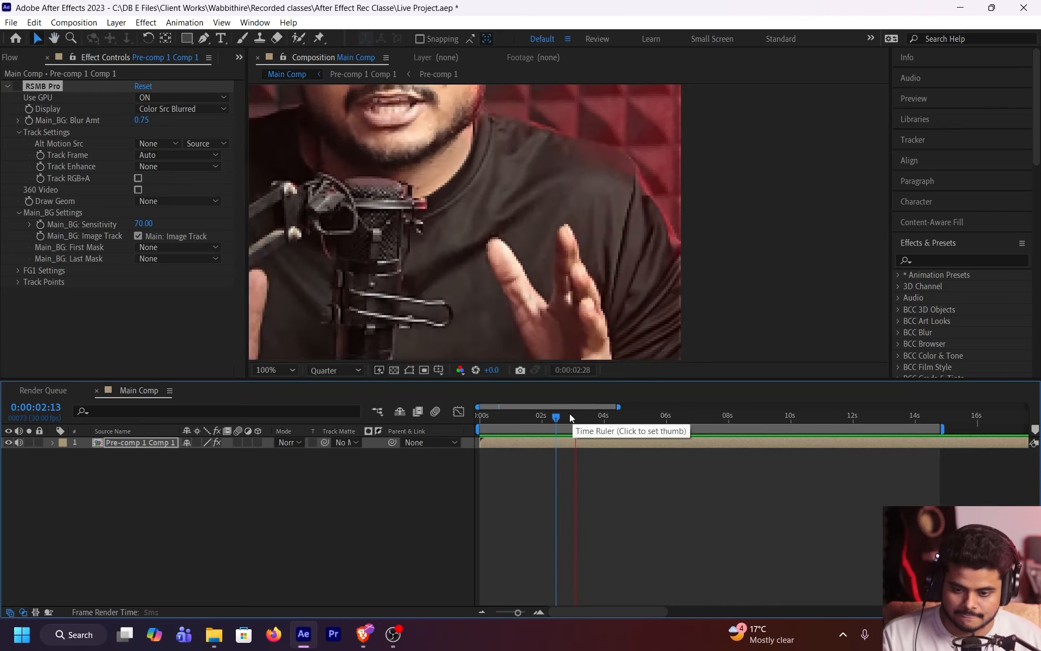
key(space)
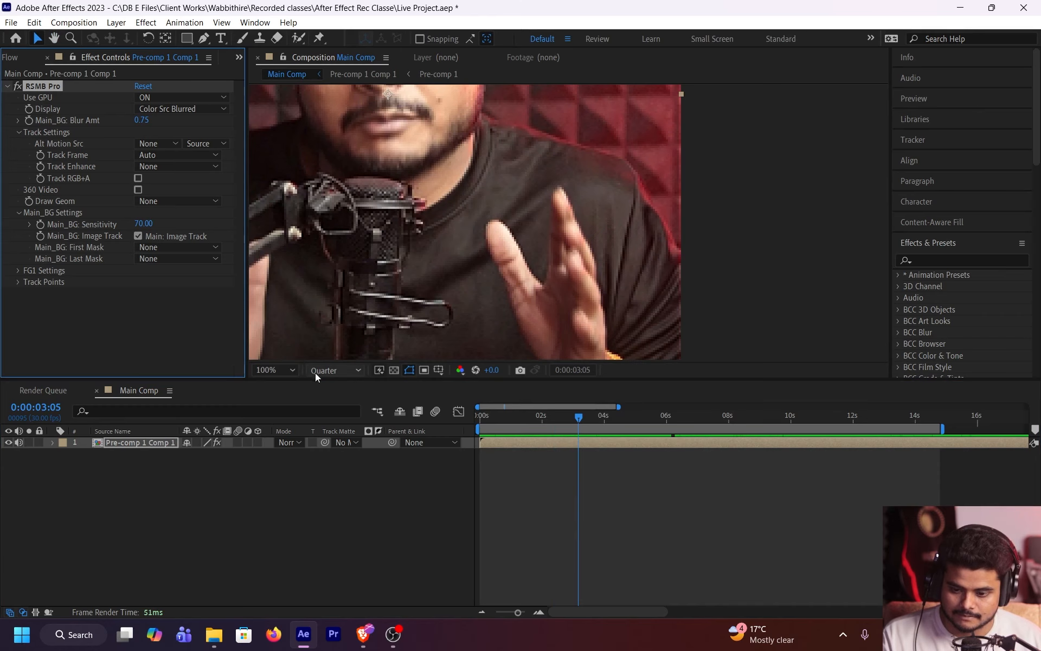
Raise the preview resolution to Full and examine frames up to 0:00:03:20, toggling RSMB Pro for comparison
click(316, 371)
click(328, 384)
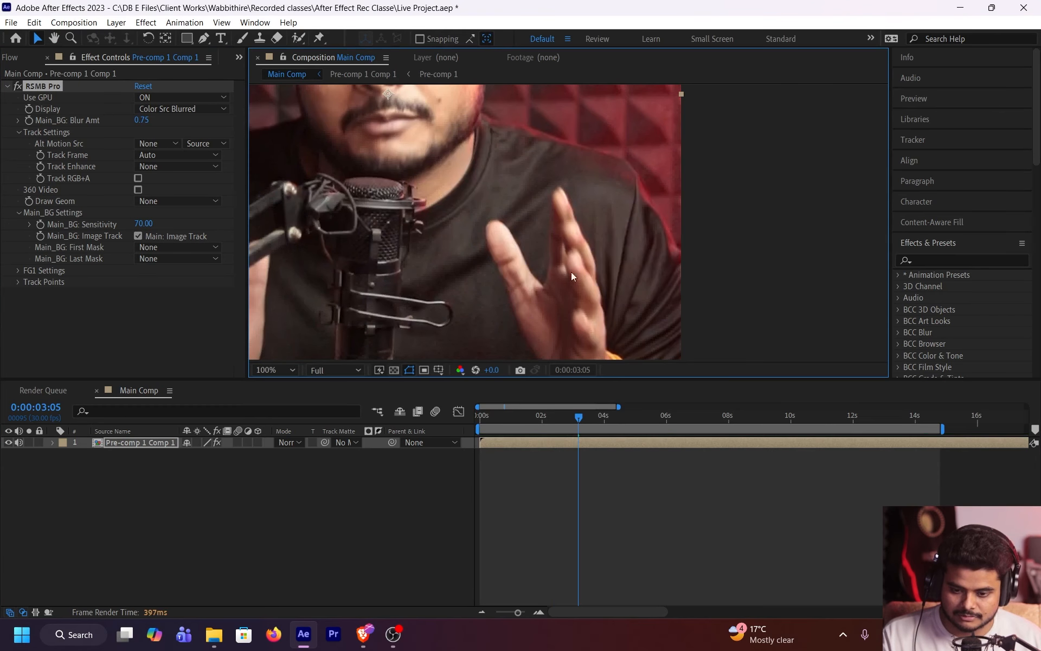
click(18, 86)
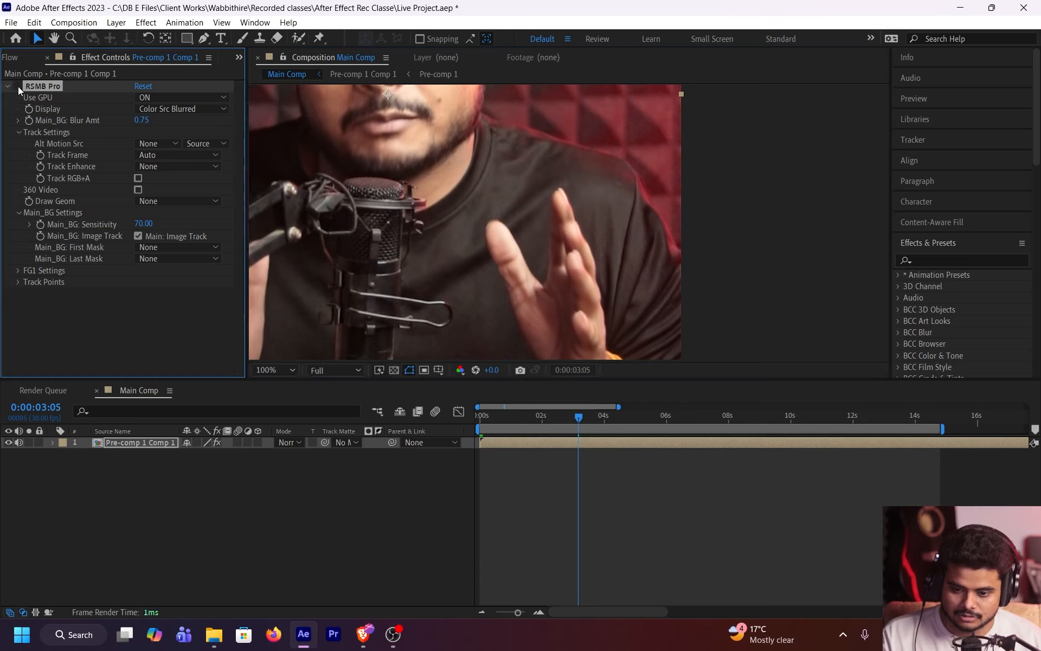
click(566, 415)
drag(567, 417, 559, 418)
click(594, 418)
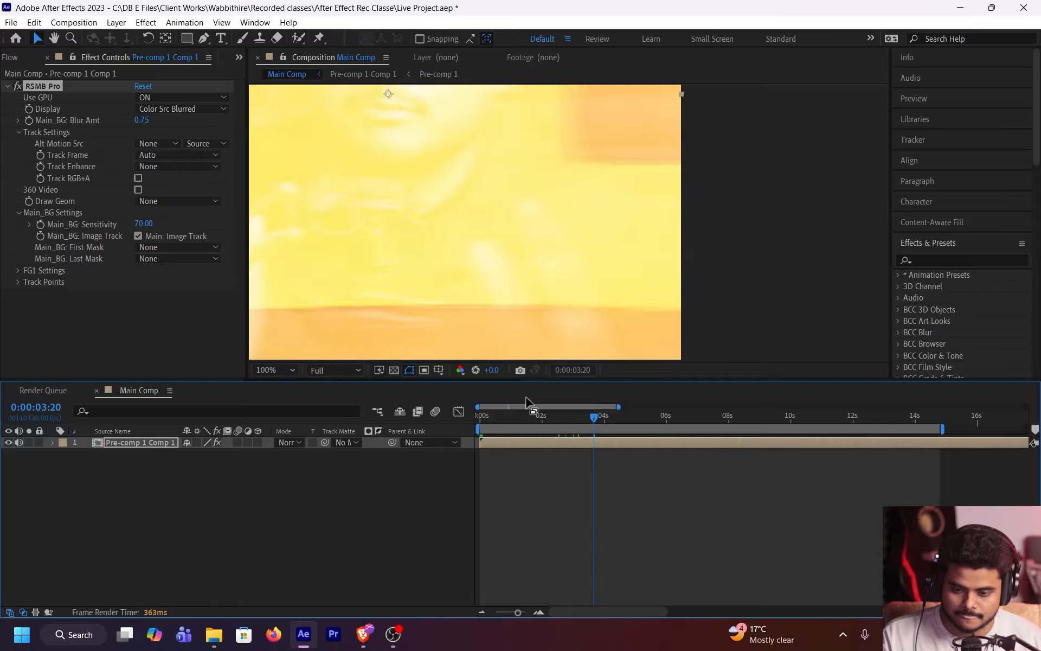
Set the preview resolution to Quarter, return the playhead to 0:00:00:00, and fit the composition in the viewer
click(334, 370)
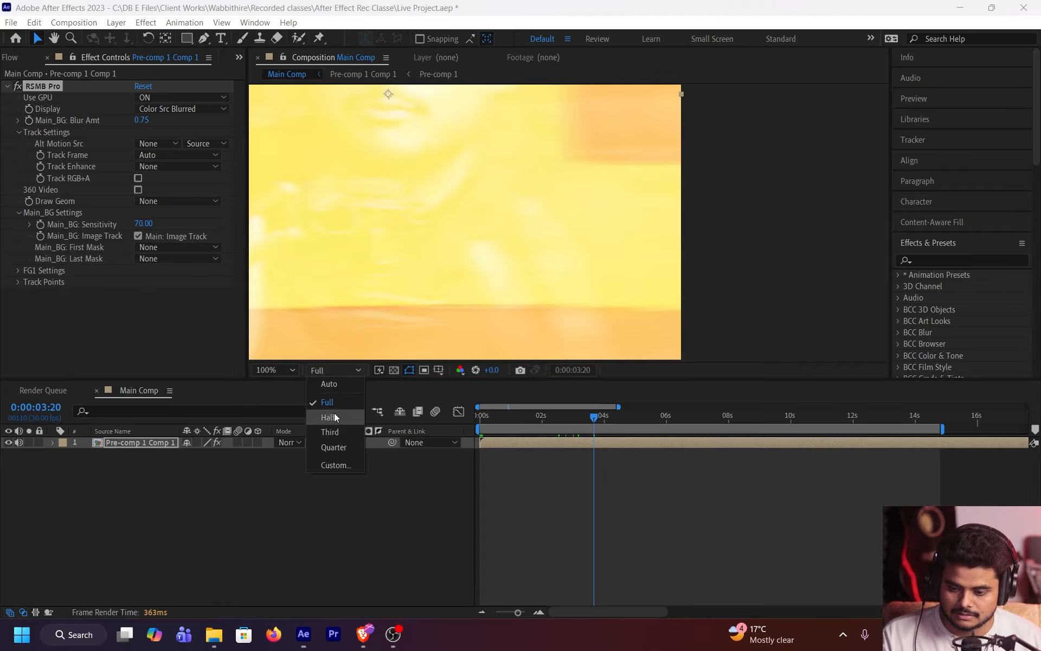
click(333, 447)
drag(603, 418, 462, 427)
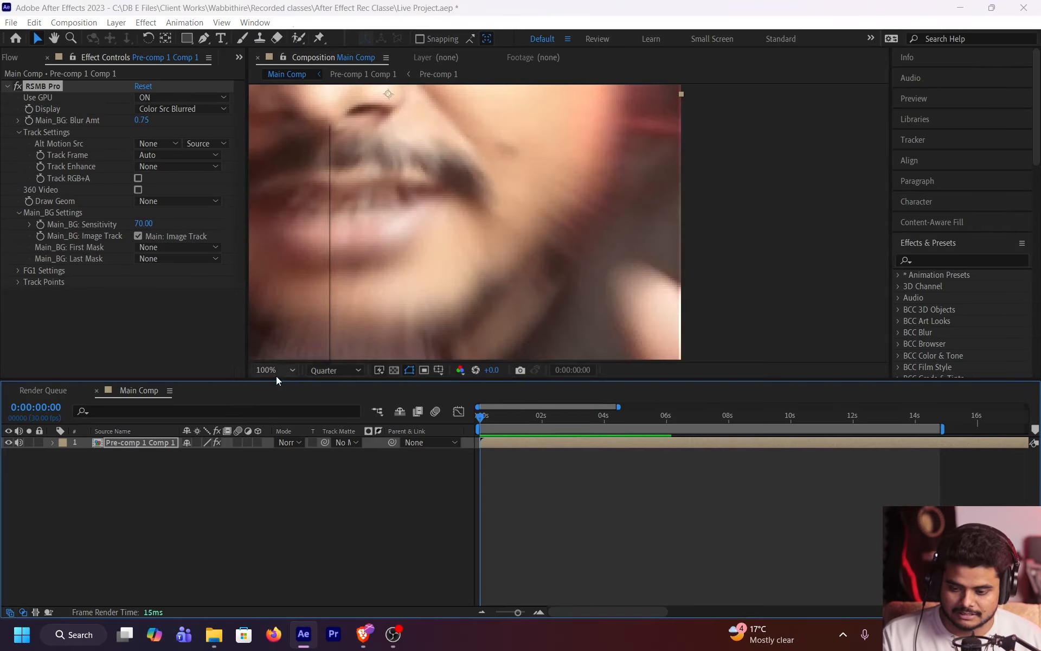
click(275, 369)
click(277, 128)
Play back the blurred reel from the start to check the zoom and hand motion
key(space)
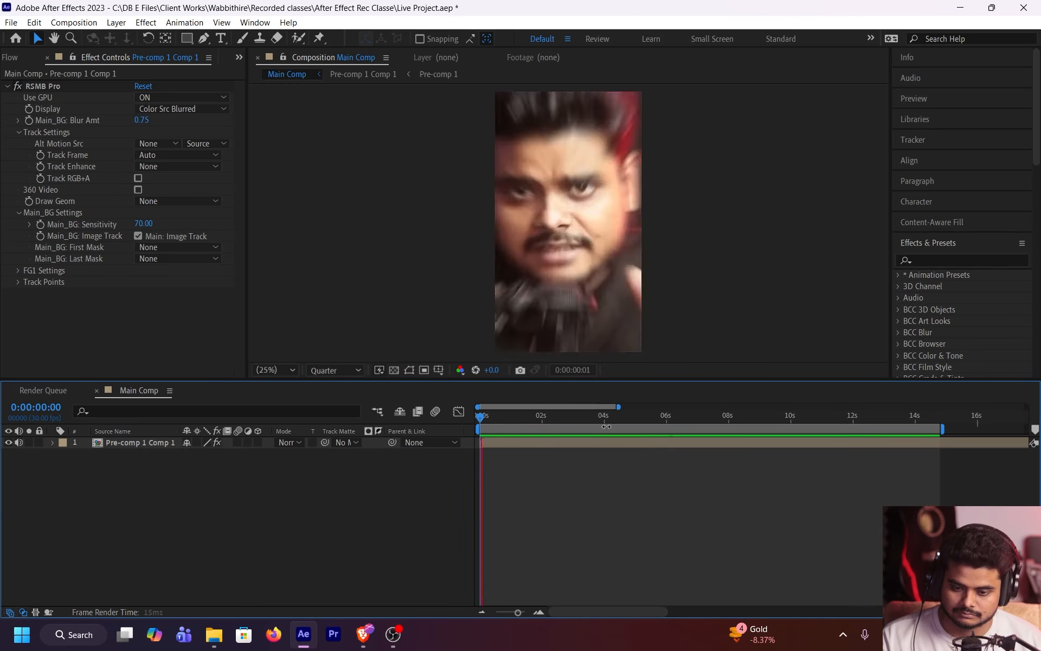
key(space)
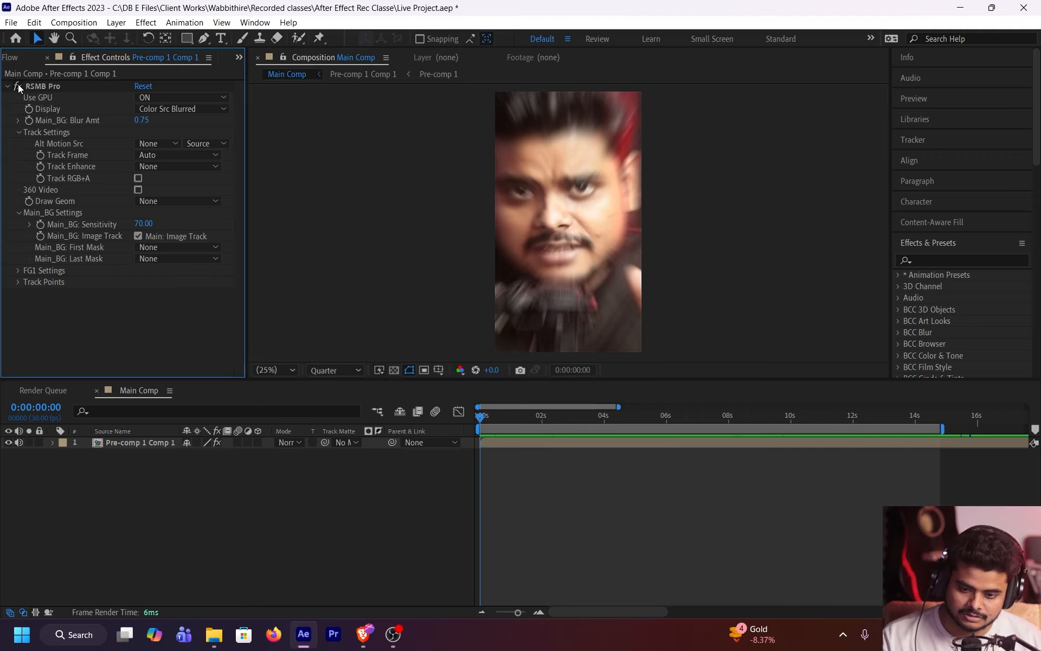
key(space)
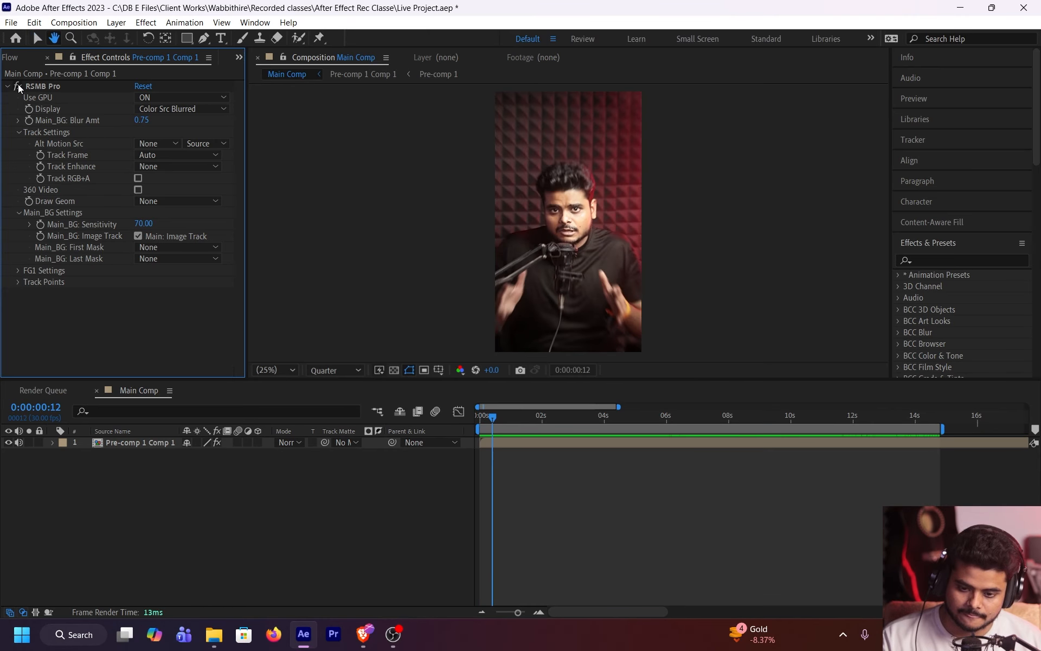
Save the project and return the playhead to 0:00:00:00
key(ctrl+s)
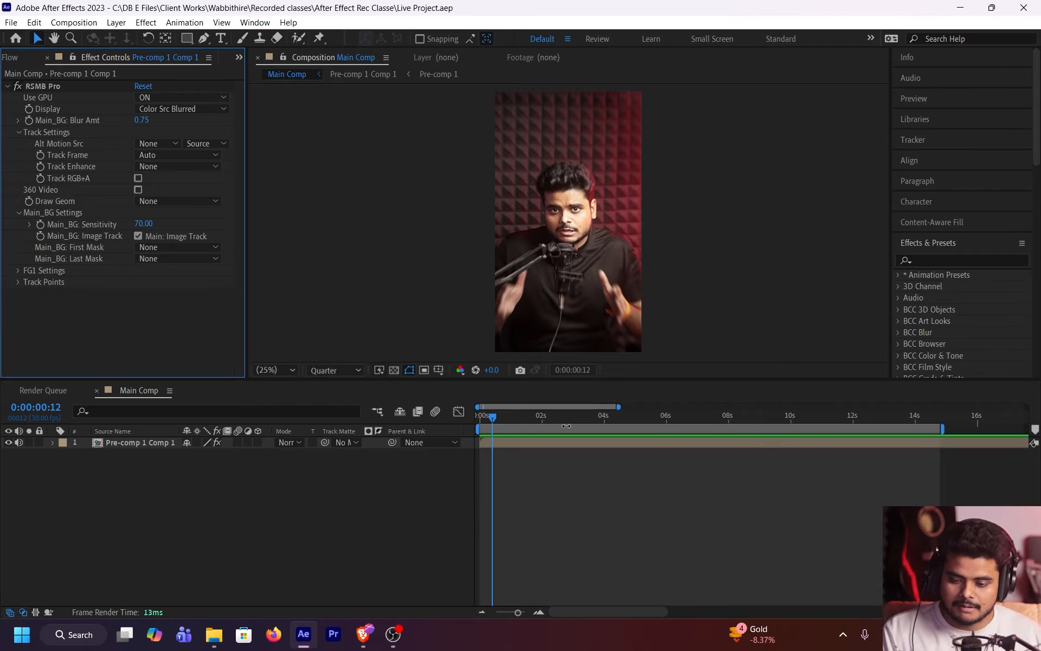
drag(560, 429, 560, 428)
drag(494, 417, 476, 440)
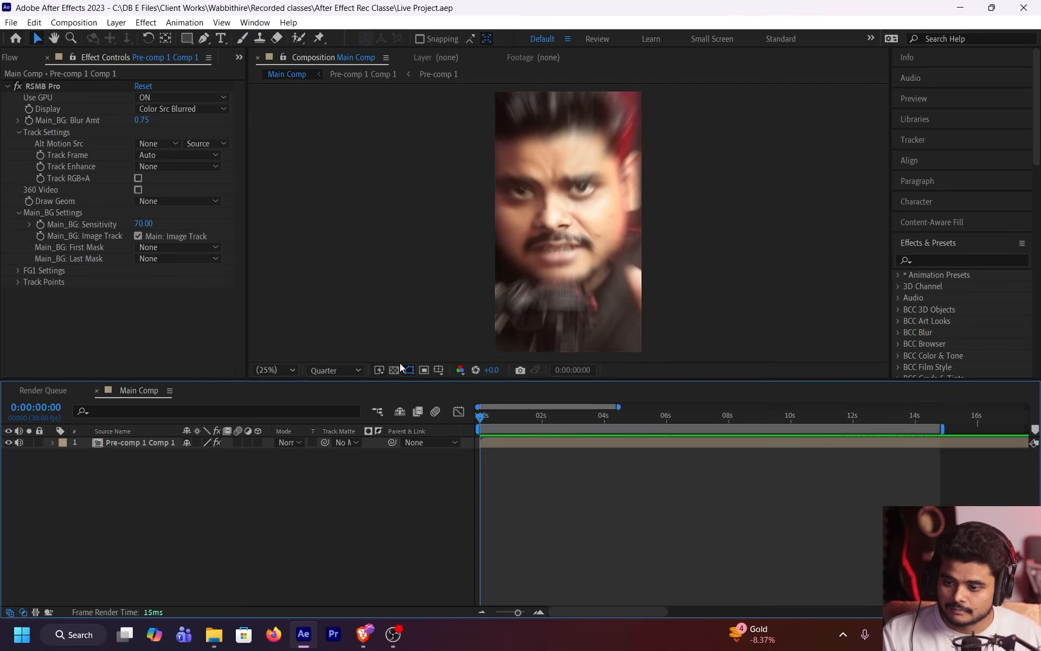
Open the Previews preferences and choose 1/4 as the Adaptive Resolution Limit
click(5, 24)
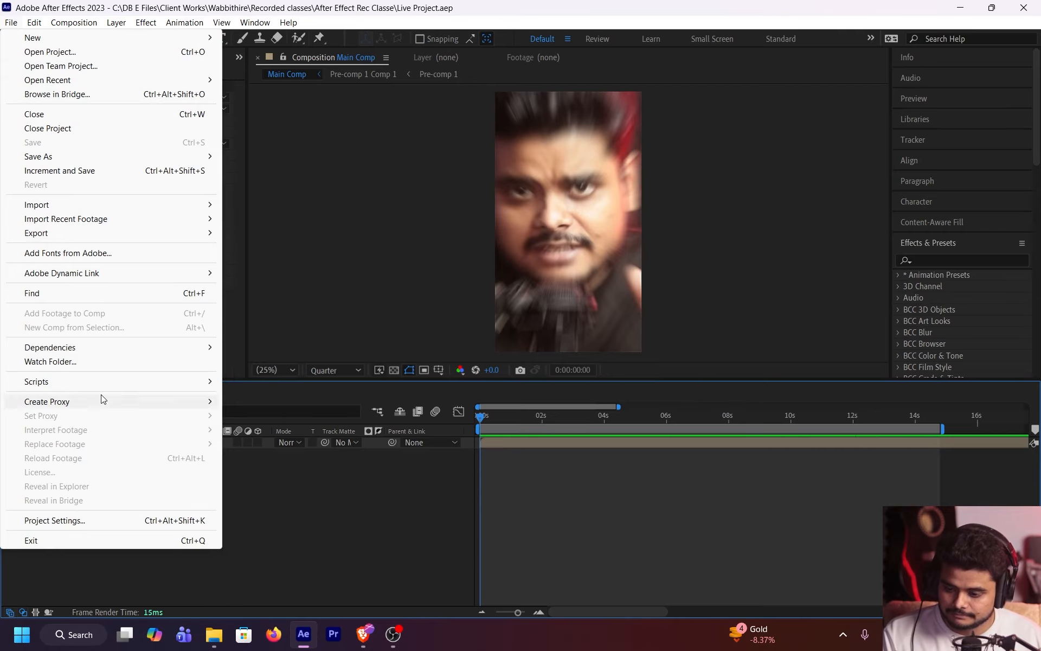
mouse_move(26, 28)
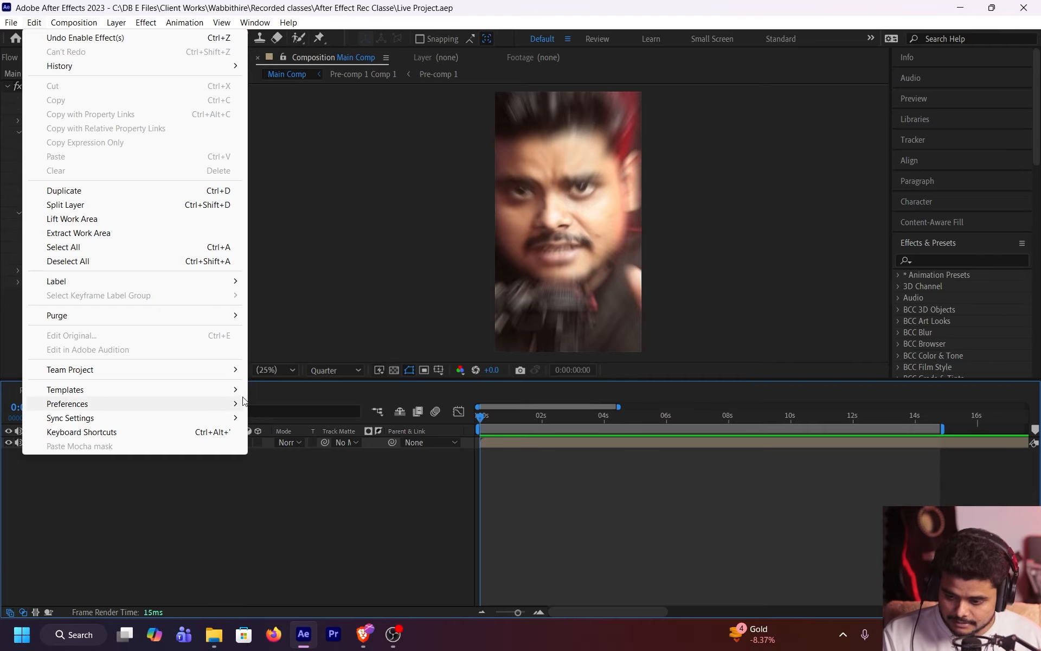
mouse_move(233, 406)
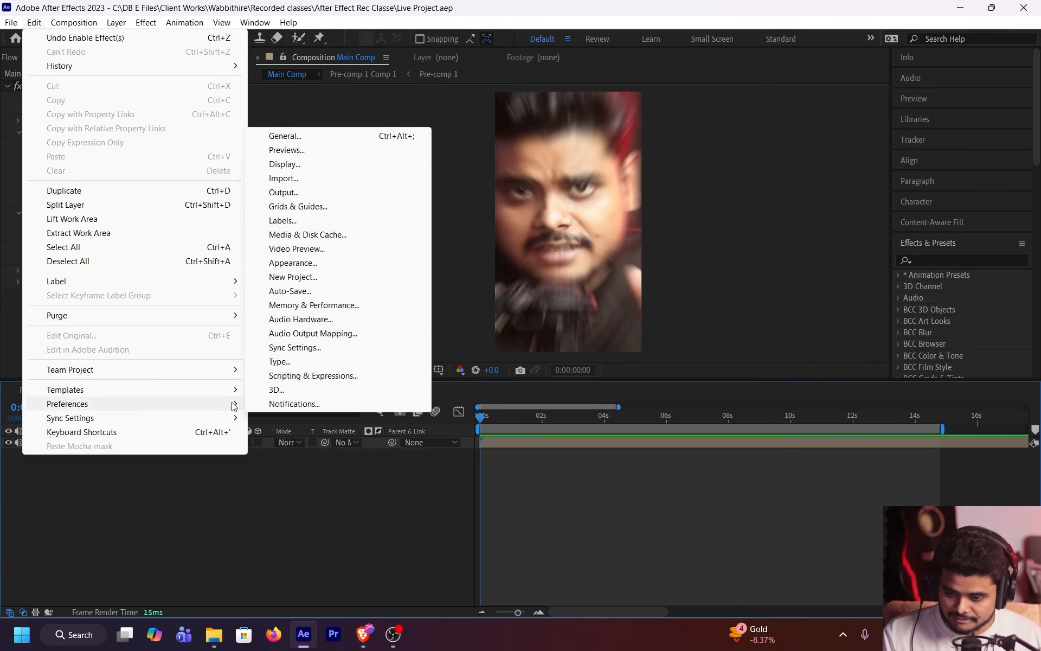
click(358, 136)
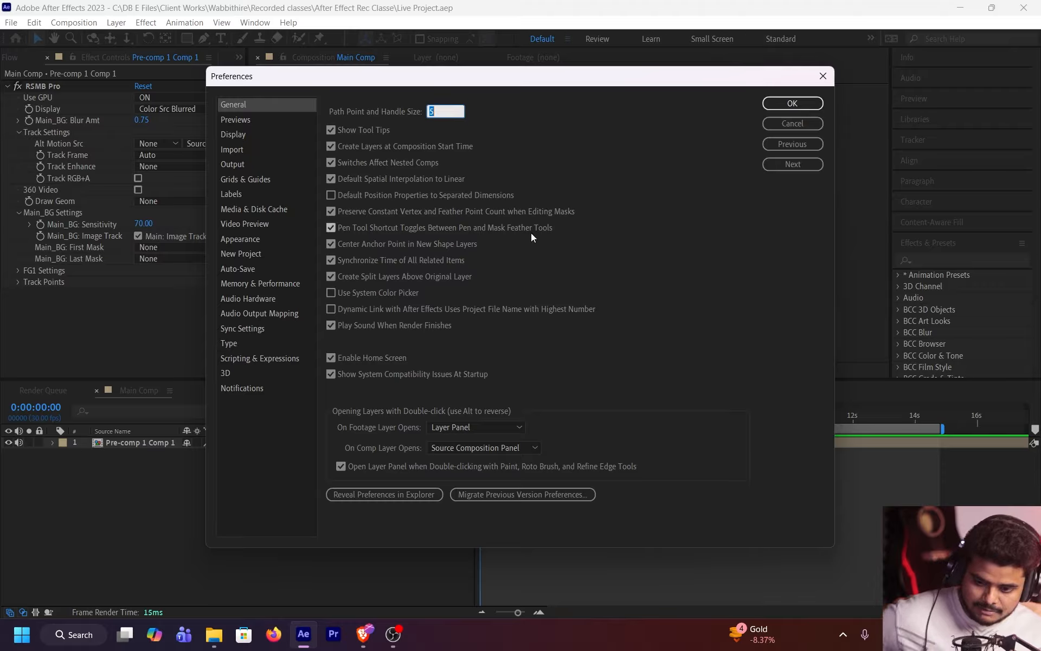
click(265, 122)
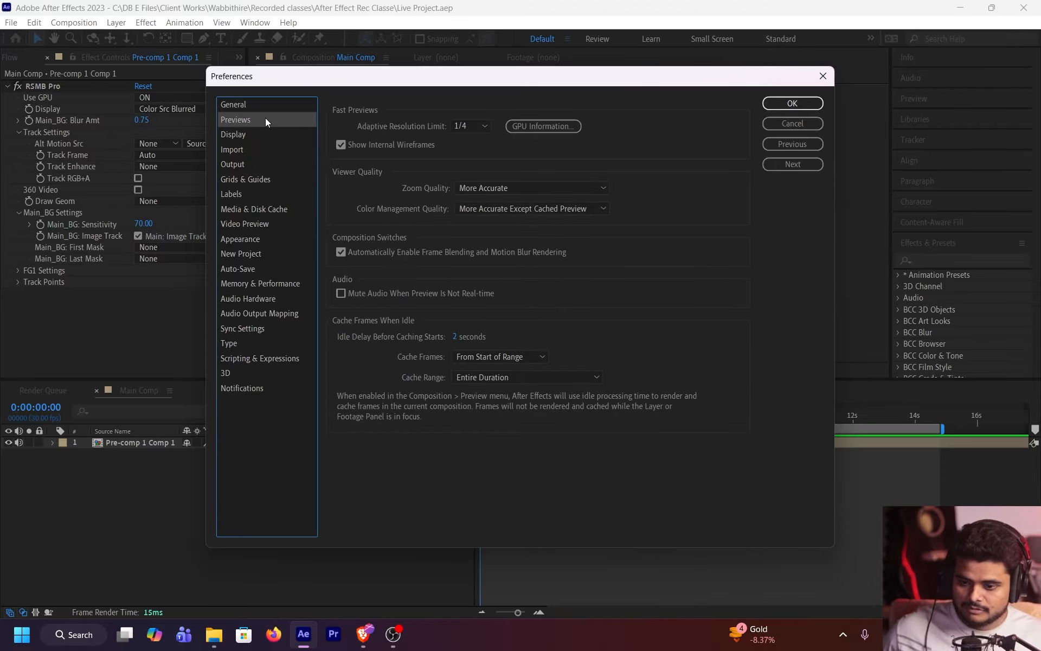
click(469, 126)
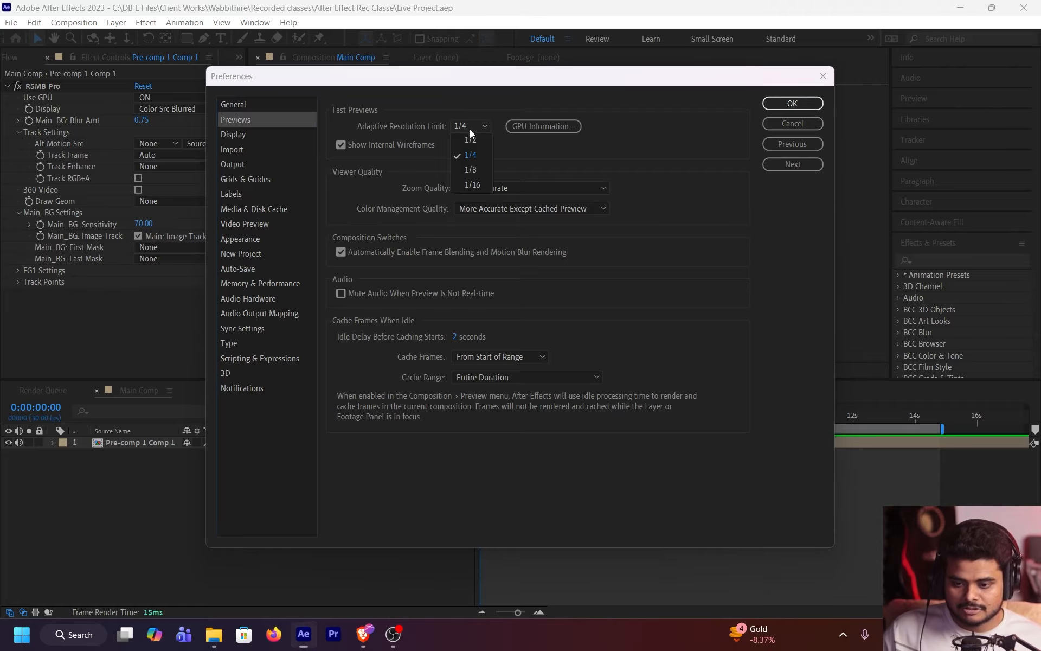
click(475, 156)
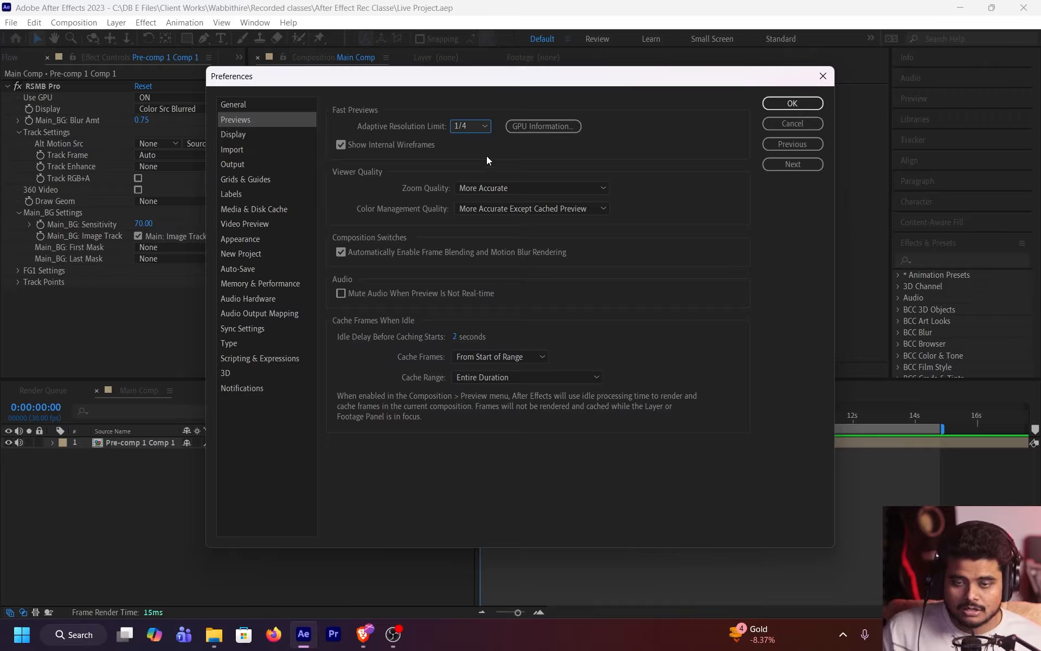
Set the GPU texture memory to 4000 MB in the GPU Information and accept it
click(537, 131)
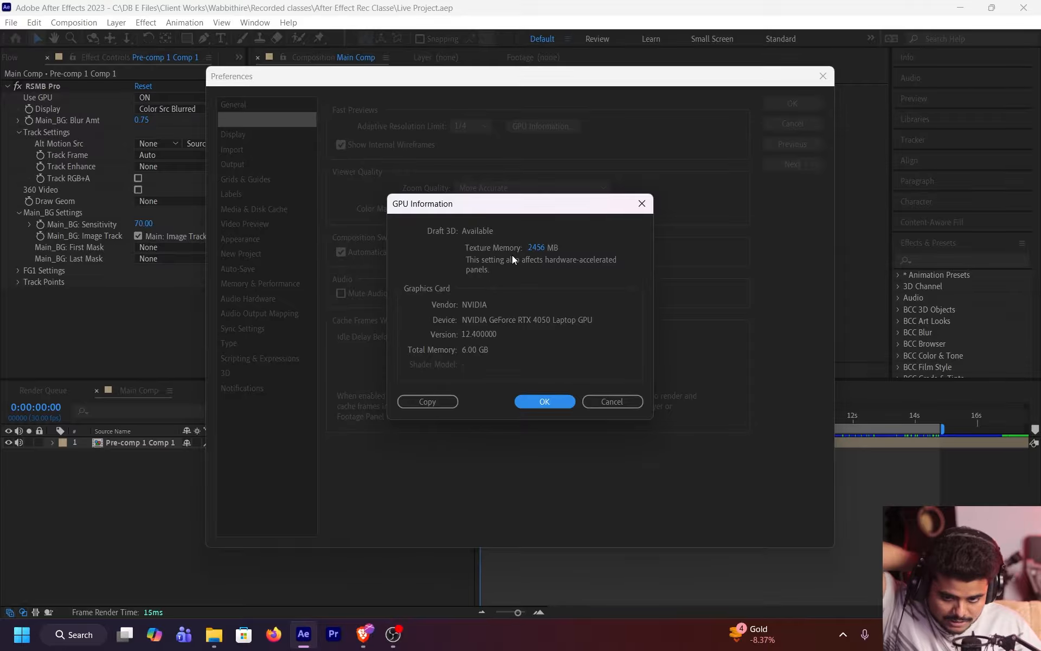
drag(536, 248, 808, 251)
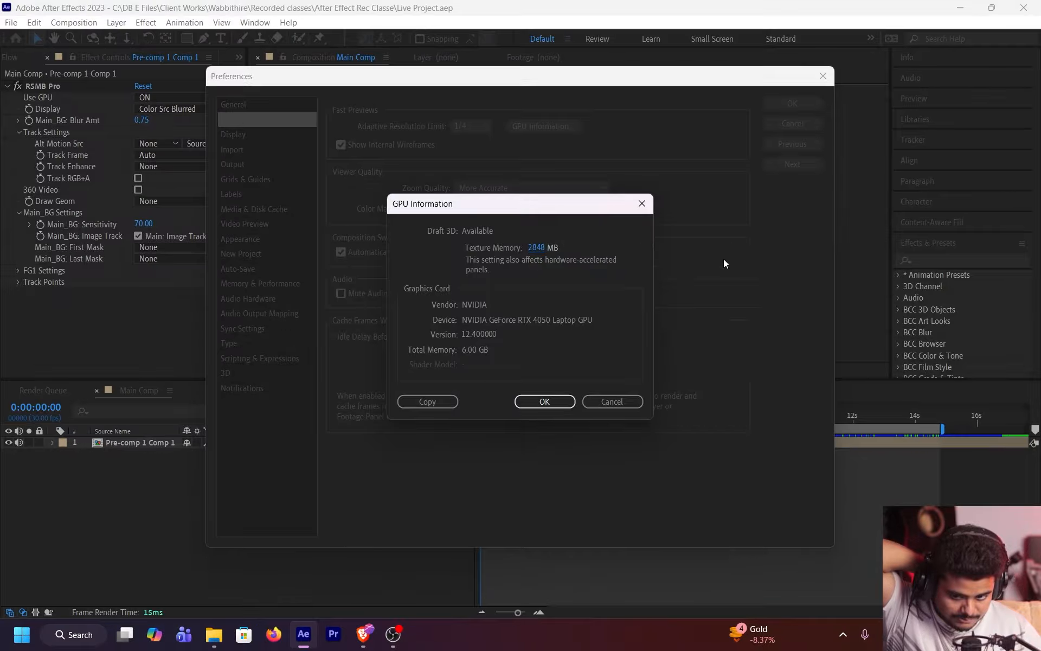
click(537, 248)
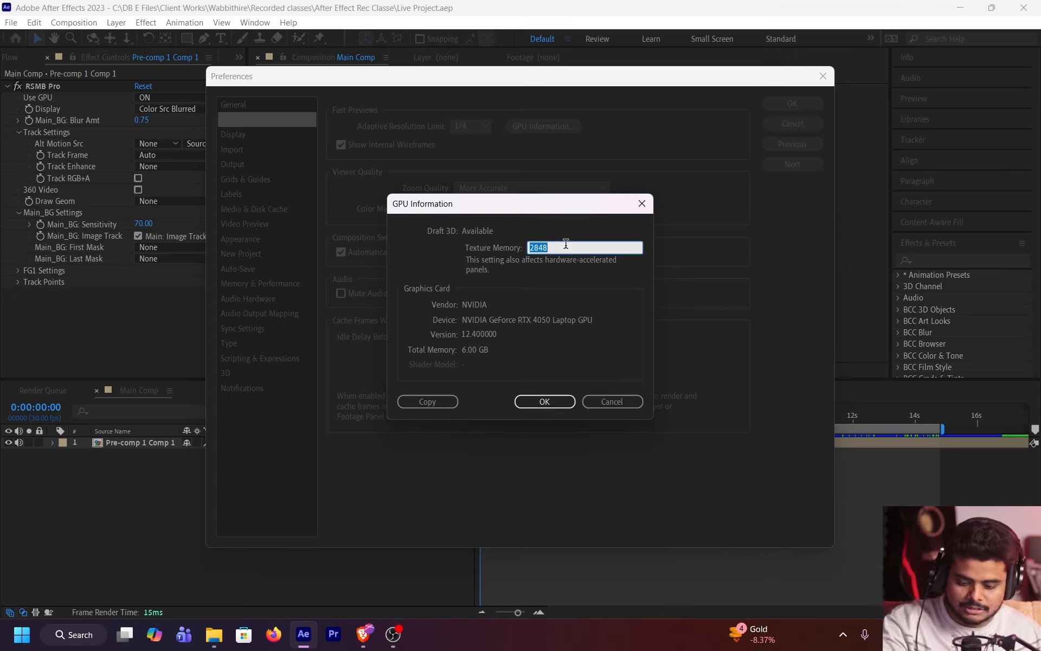
text(500)
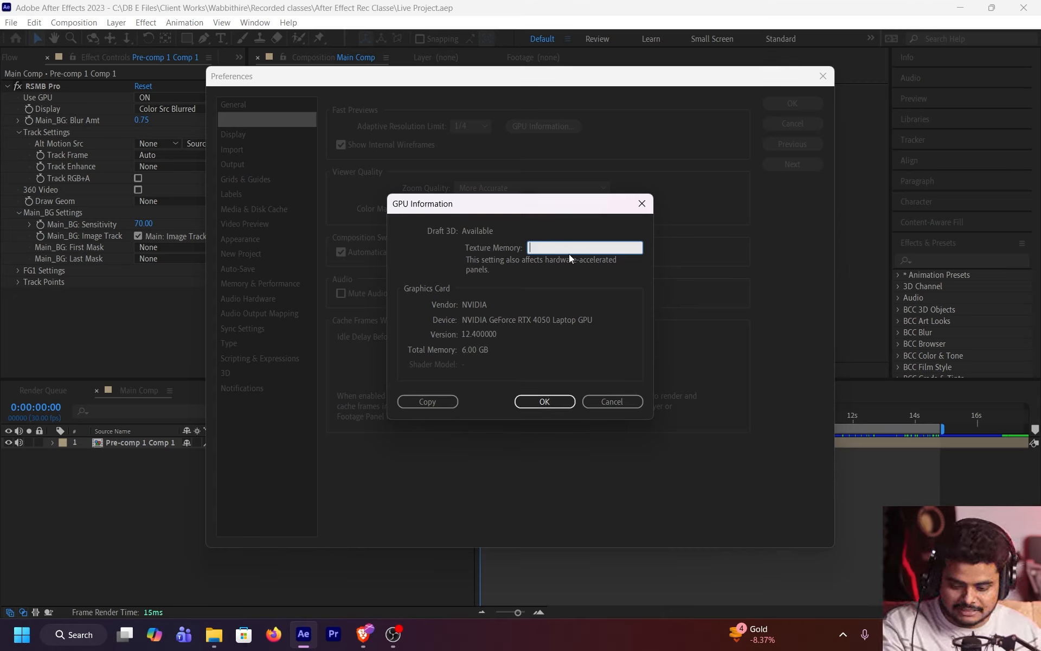
text(4000)
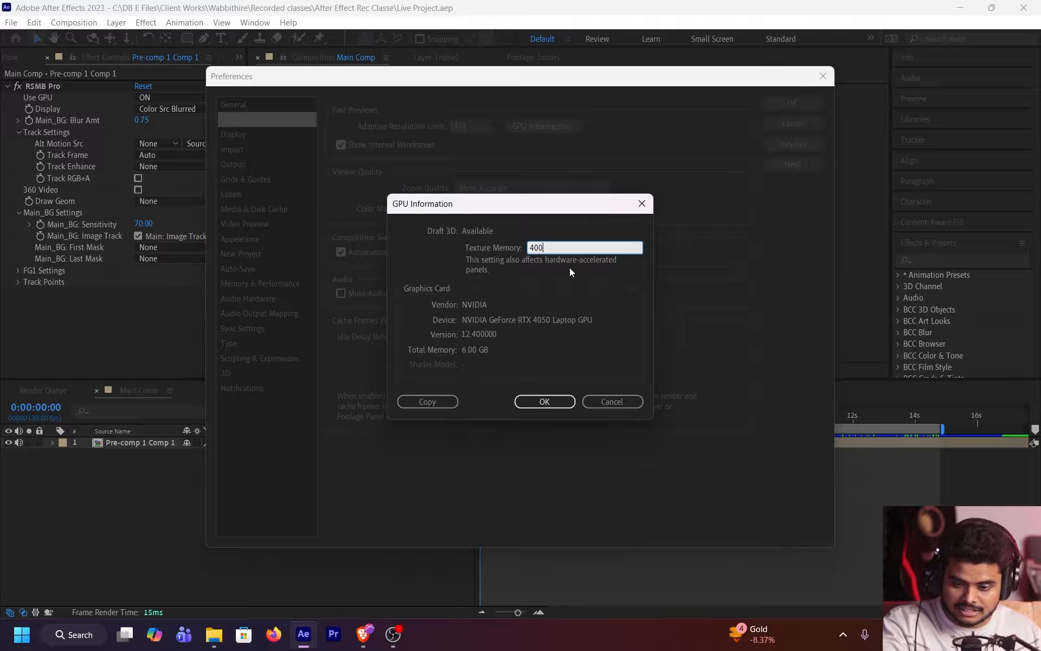
key(Return)
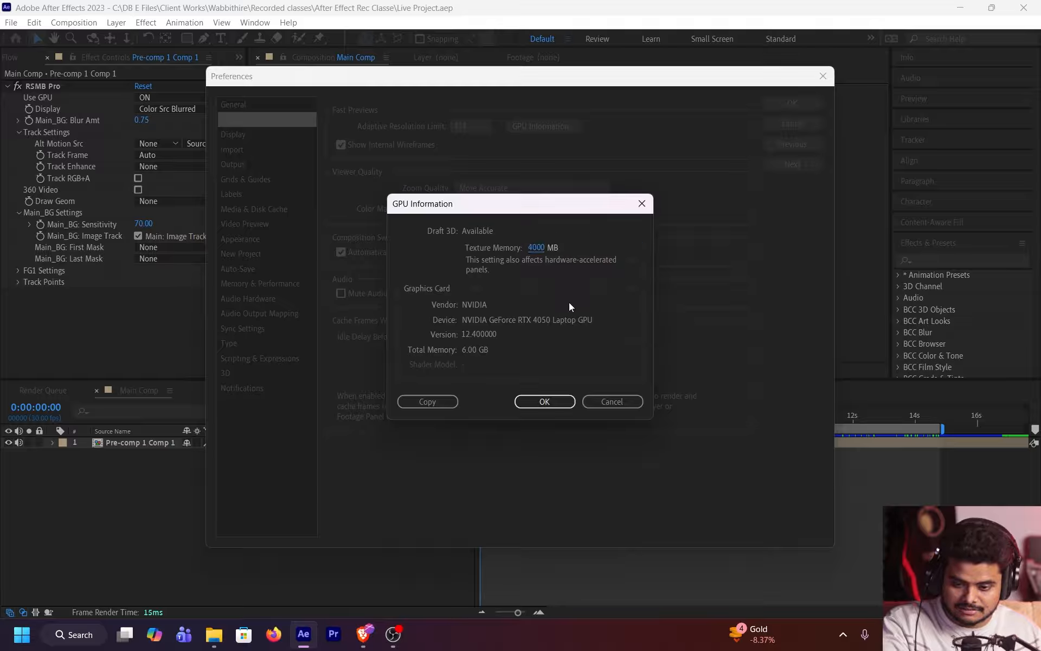
click(525, 402)
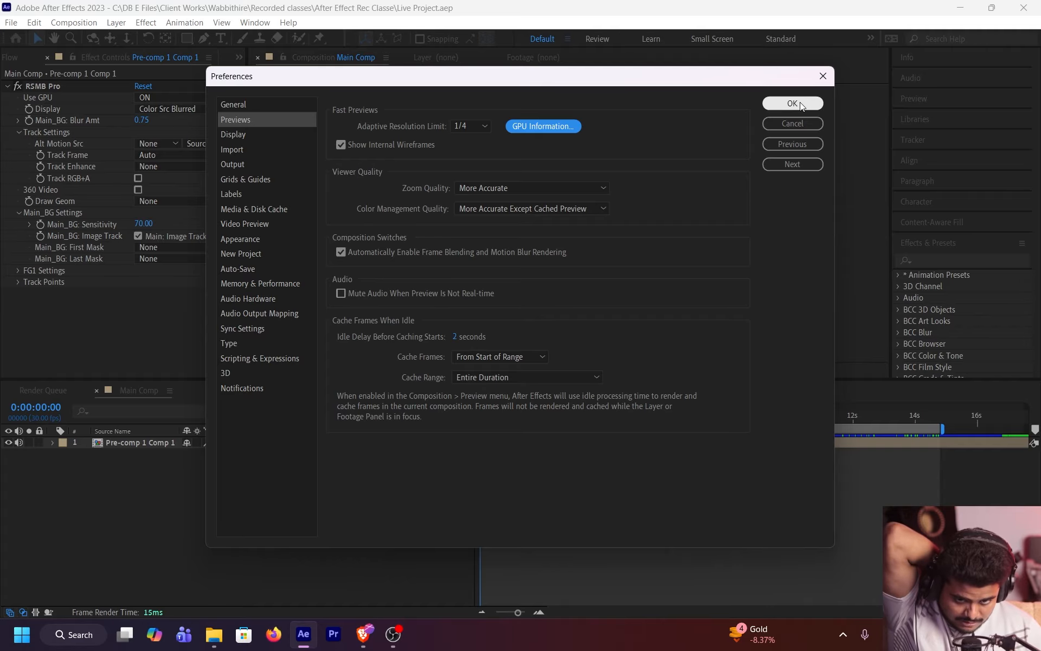
drag(702, 80, 561, 495)
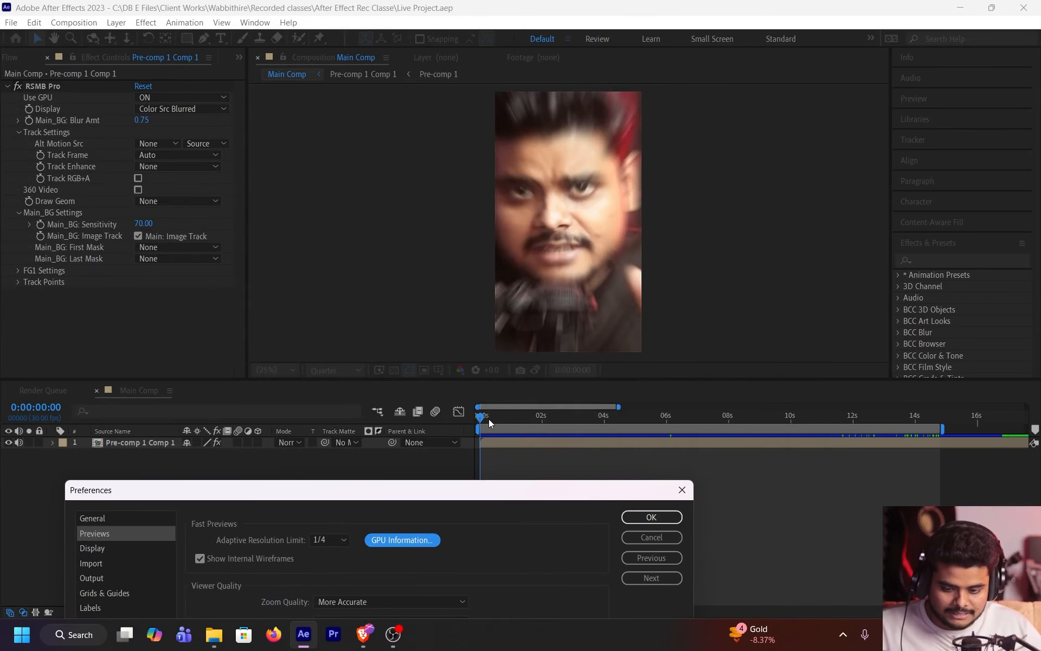
drag(476, 495, 591, 116)
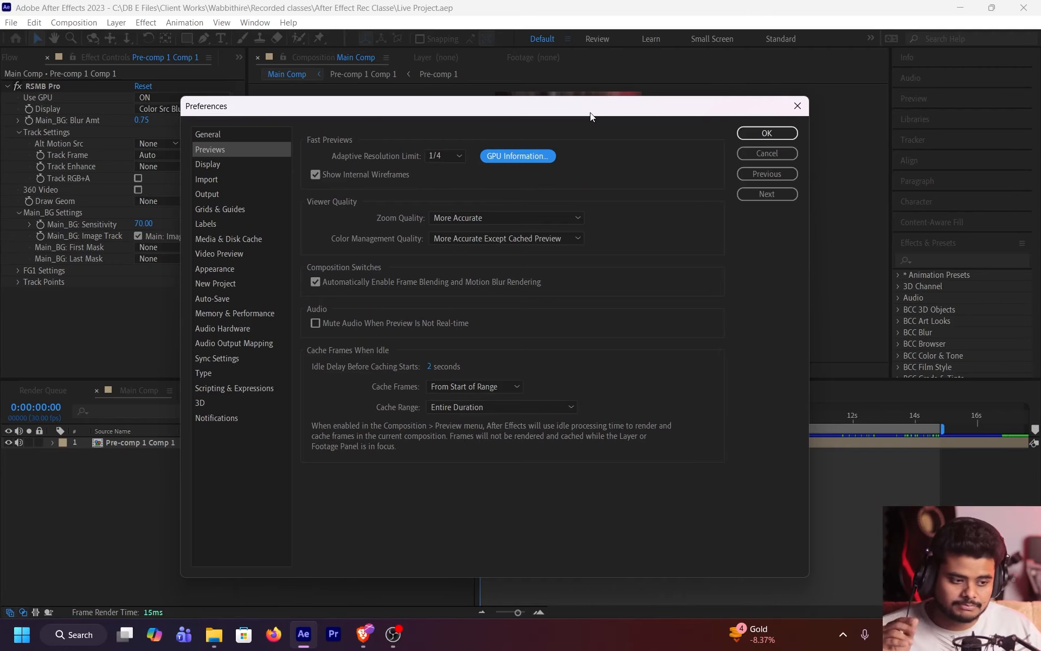
Accept the changed preferences and play the reel from the start at Quarter resolution
click(778, 135)
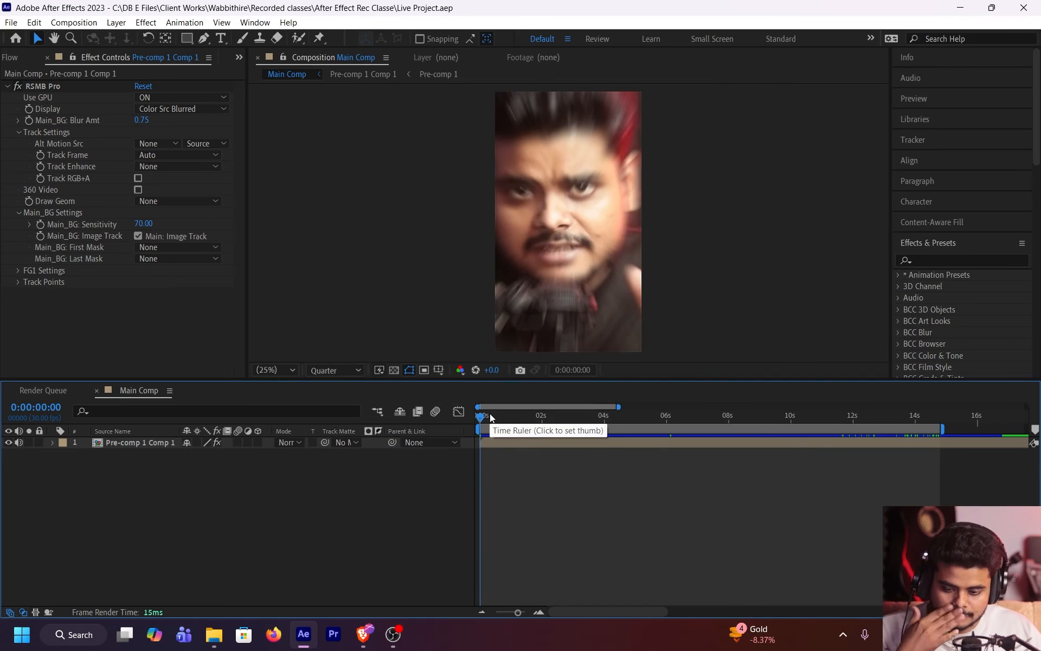
key(space)
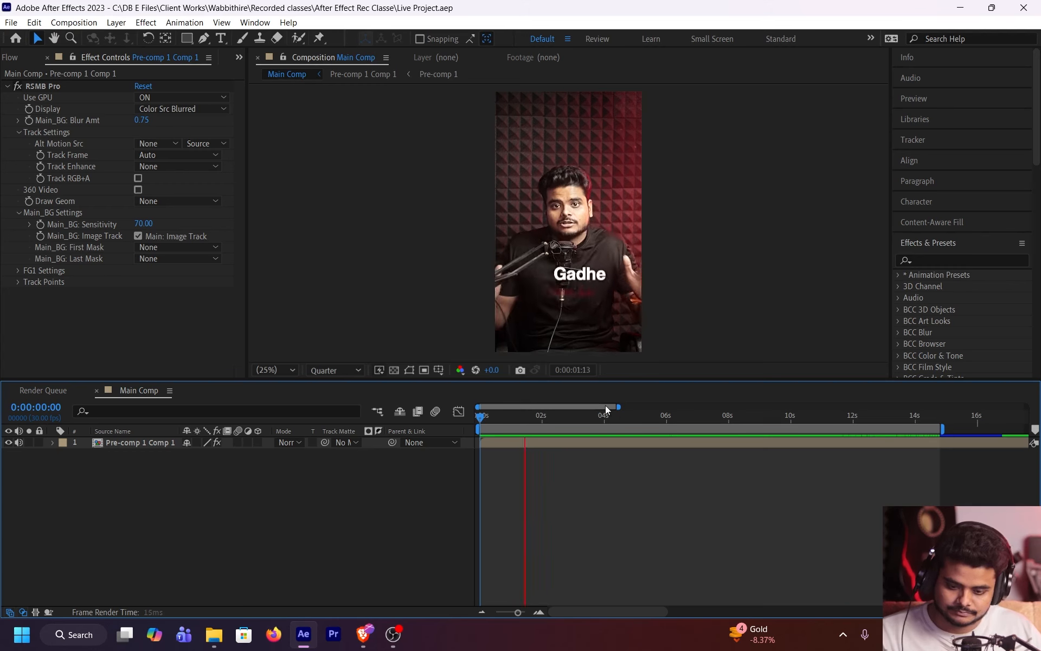
Set the composition's preview resolution to Full and play the reel briefly from 0:00:01:28
click(335, 371)
click(343, 401)
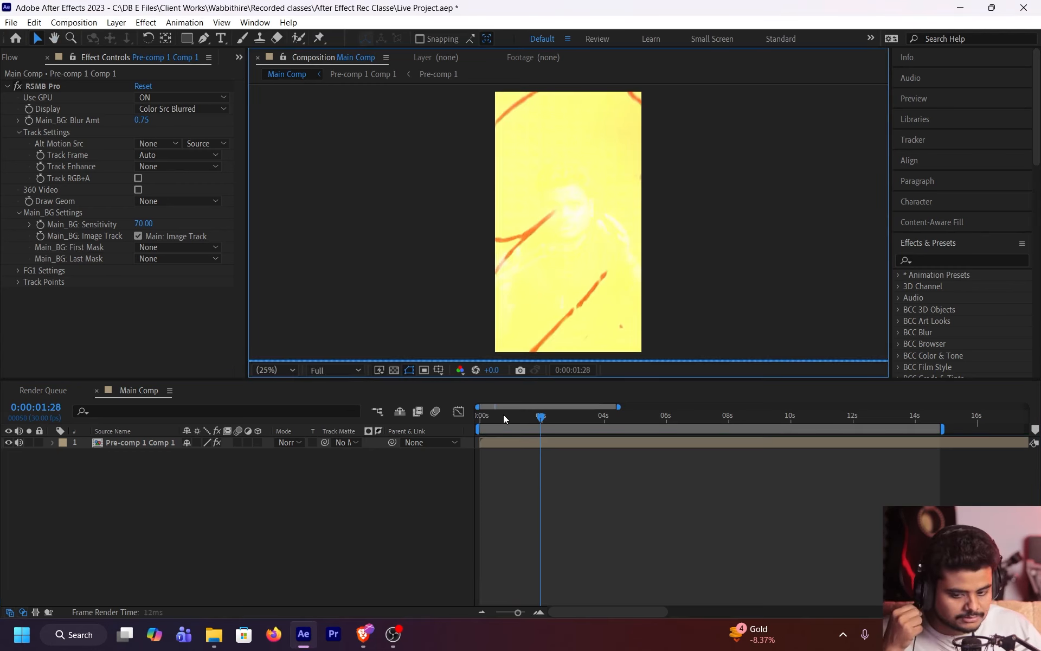
key(space)
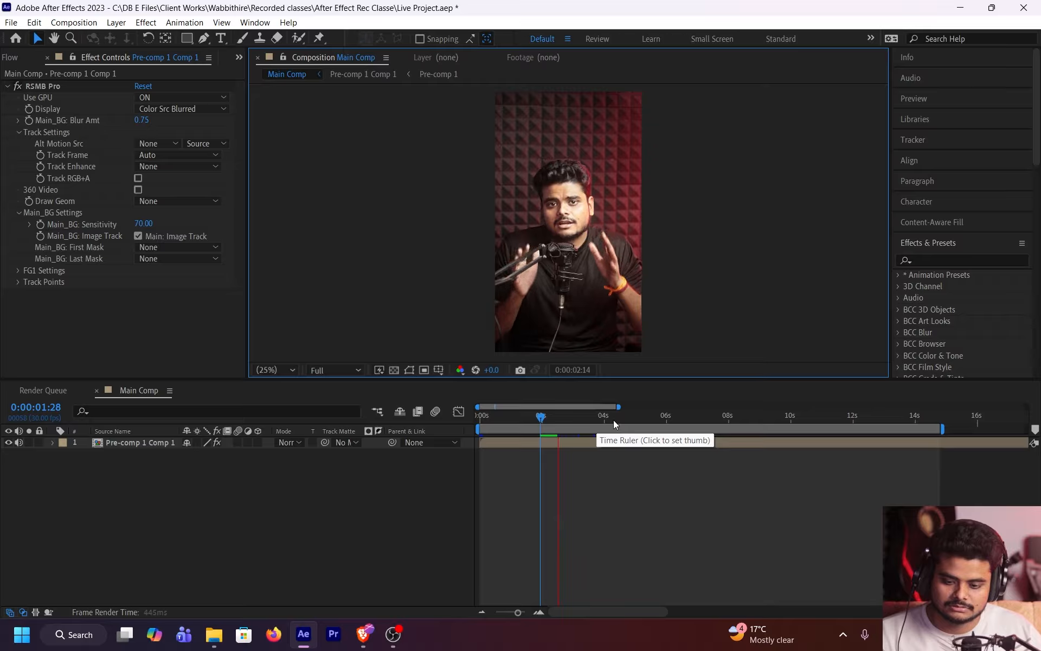
key(space)
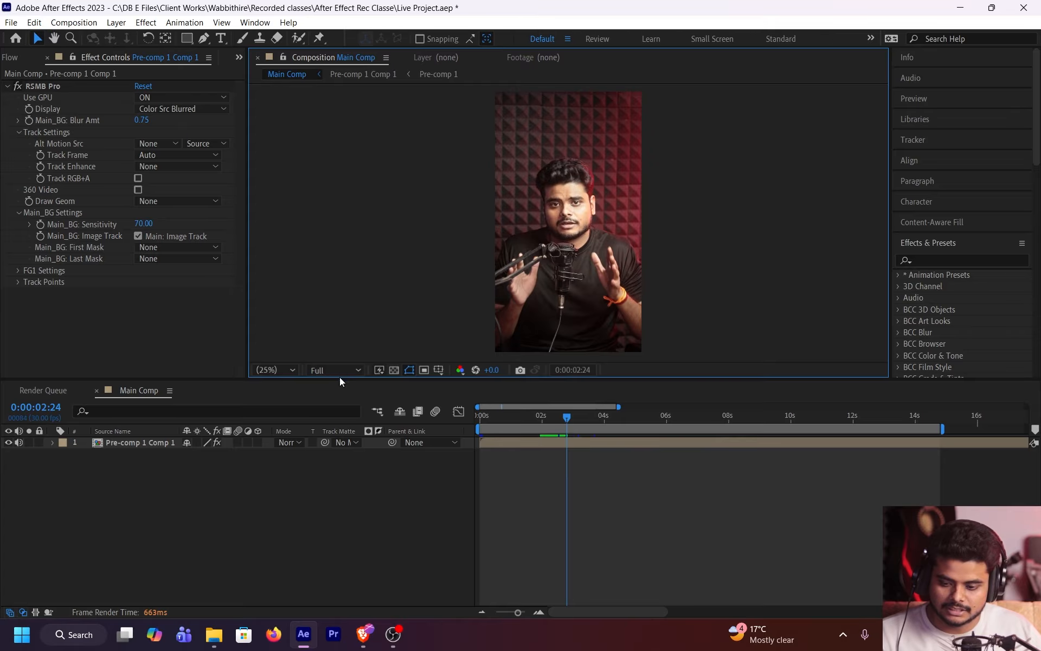
Switch the preview resolution to Quarter and back to Full to compare the cached frames
click(333, 370)
click(336, 446)
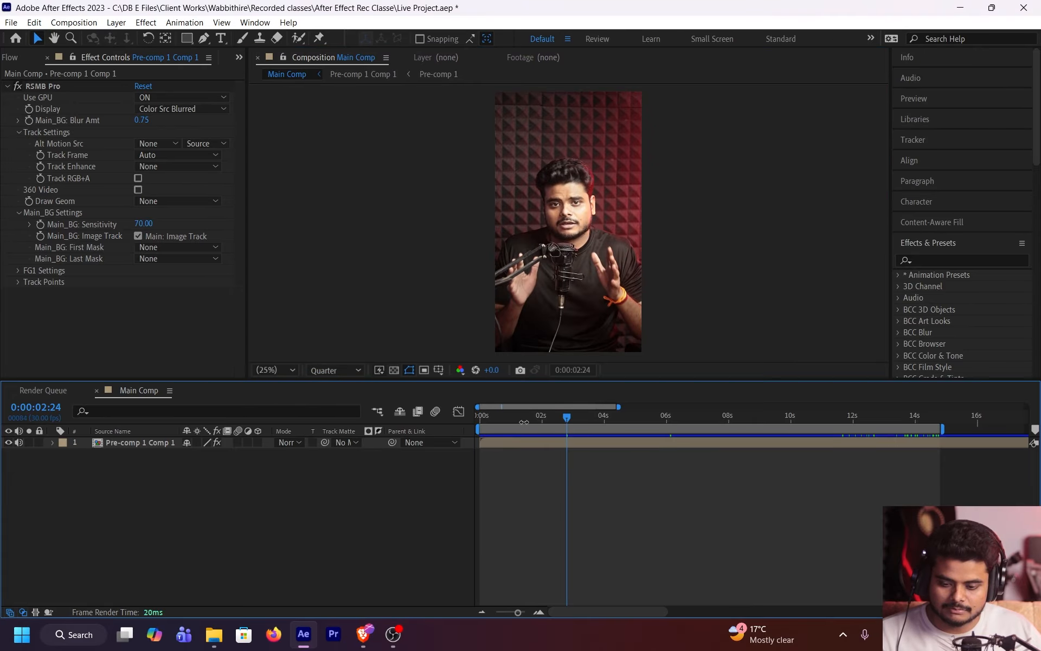
click(333, 370)
click(330, 400)
Return the playhead to 0:00:00:00 and save the project
drag(498, 418, 478, 422)
key(ctrl+s)
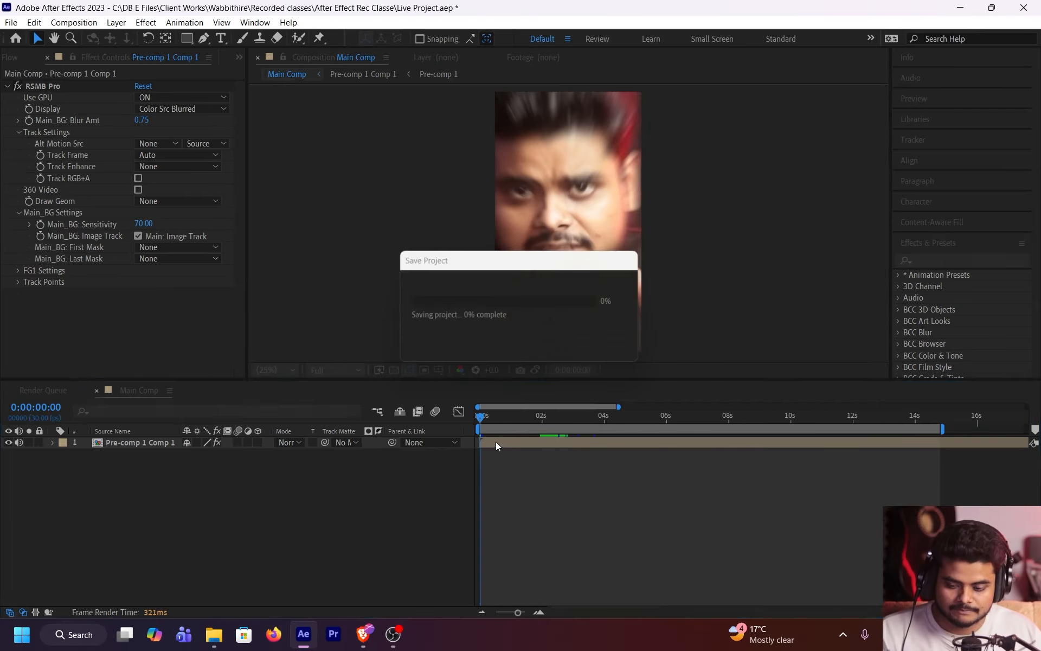
Open the Previews preferences and move the dialog aside to uncover the start of the timeline
click(39, 22)
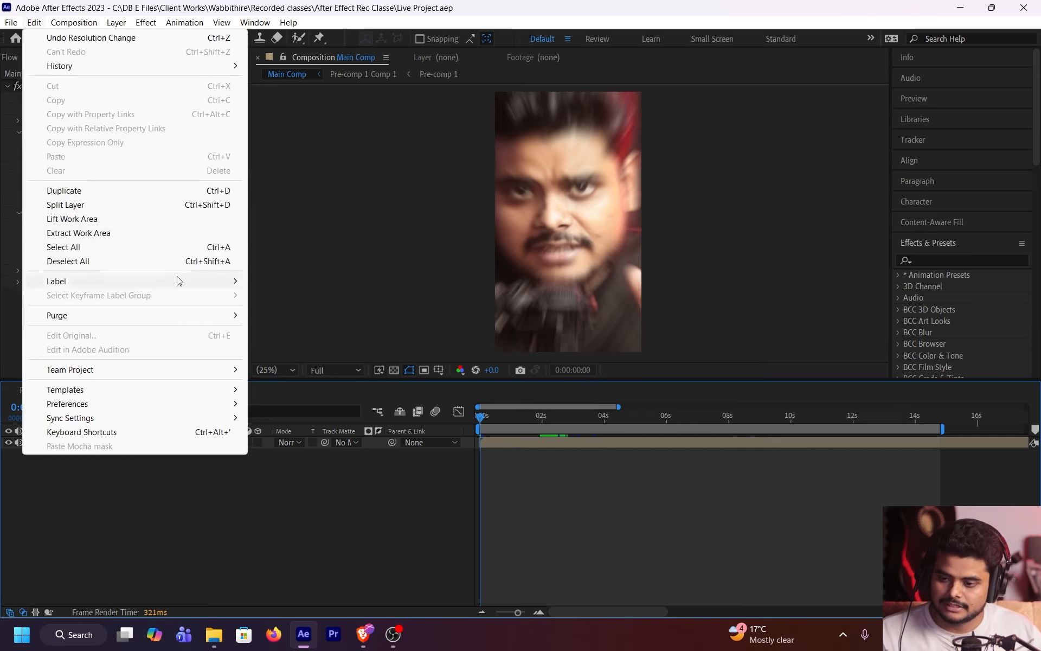
mouse_move(173, 404)
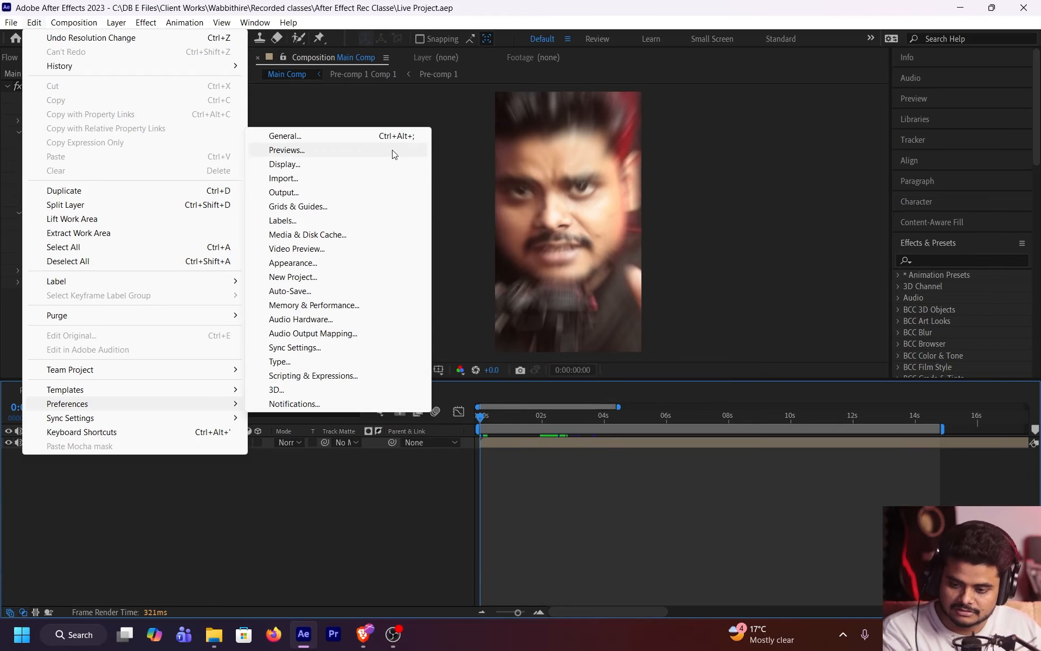
click(393, 152)
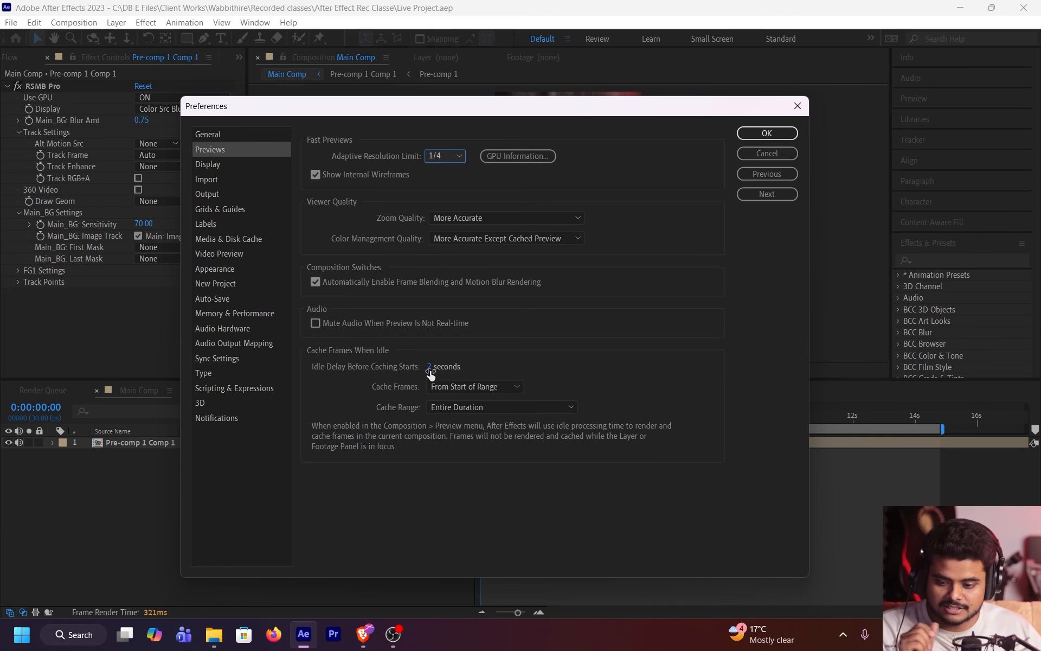
drag(526, 106, 625, 107)
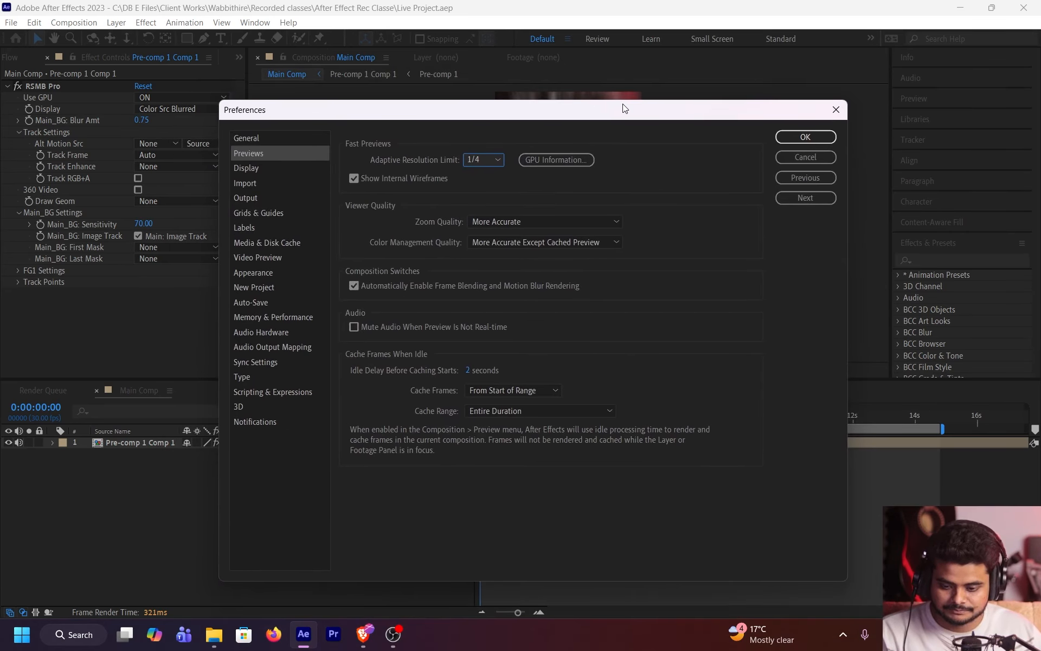
click(510, 389)
click(519, 391)
drag(446, 114, 856, 110)
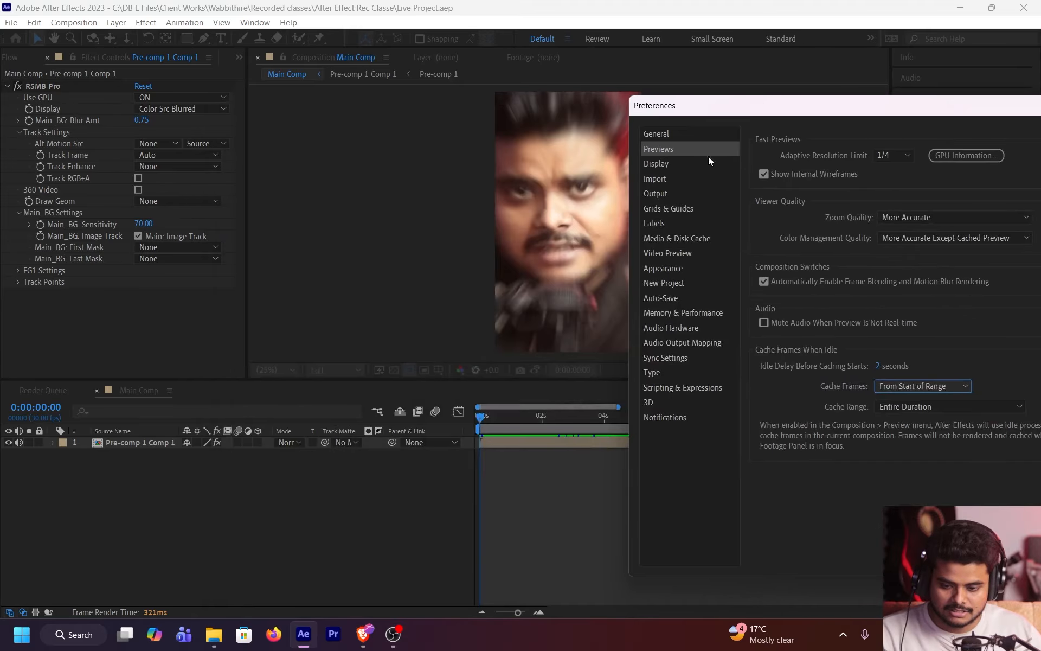
Try From Current Time and Around Current Time for Cache Frames, and set it back to From Start of Range
click(920, 386)
click(924, 402)
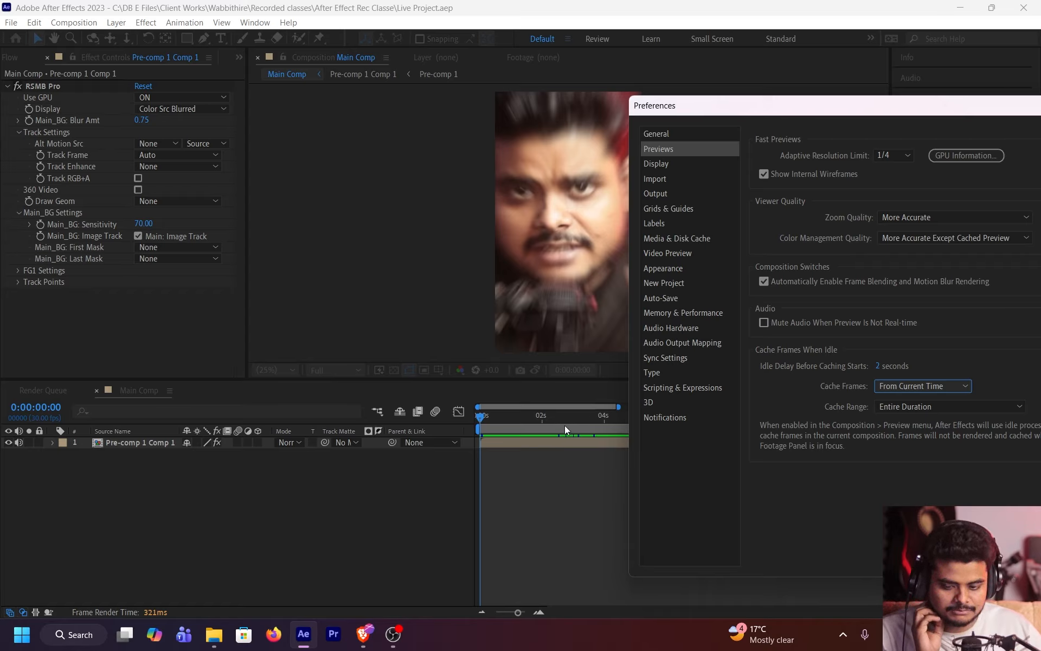
click(925, 389)
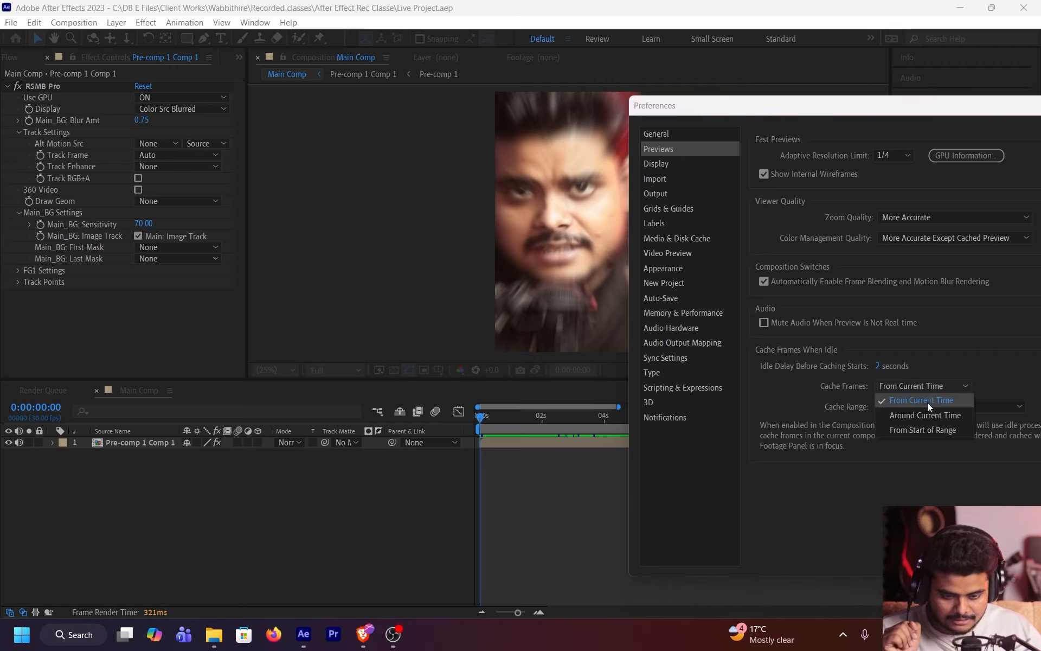
click(926, 414)
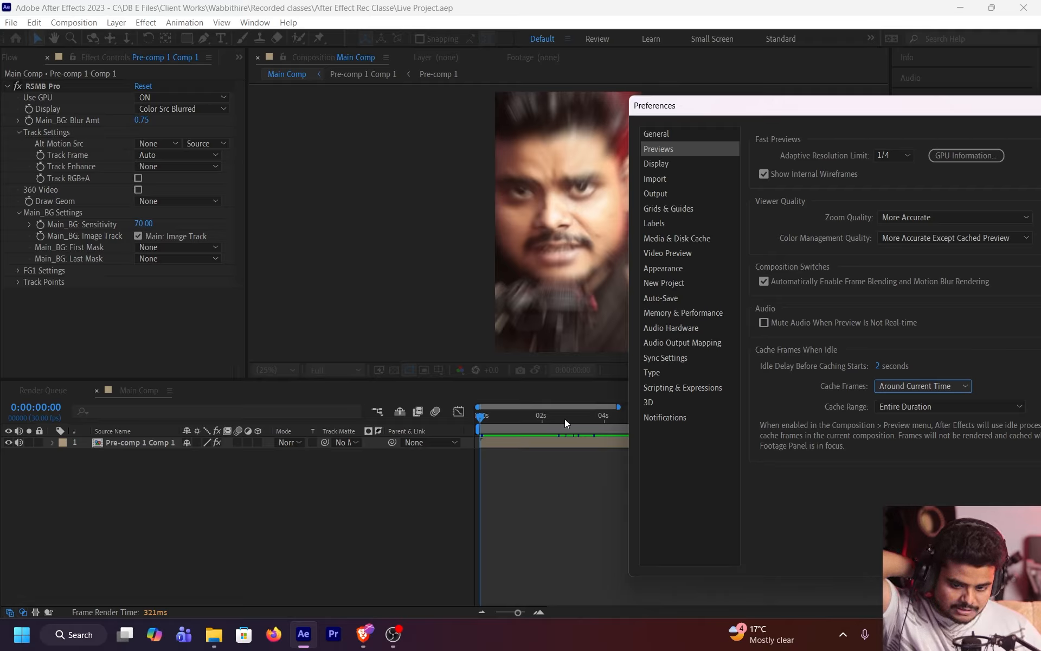
click(922, 387)
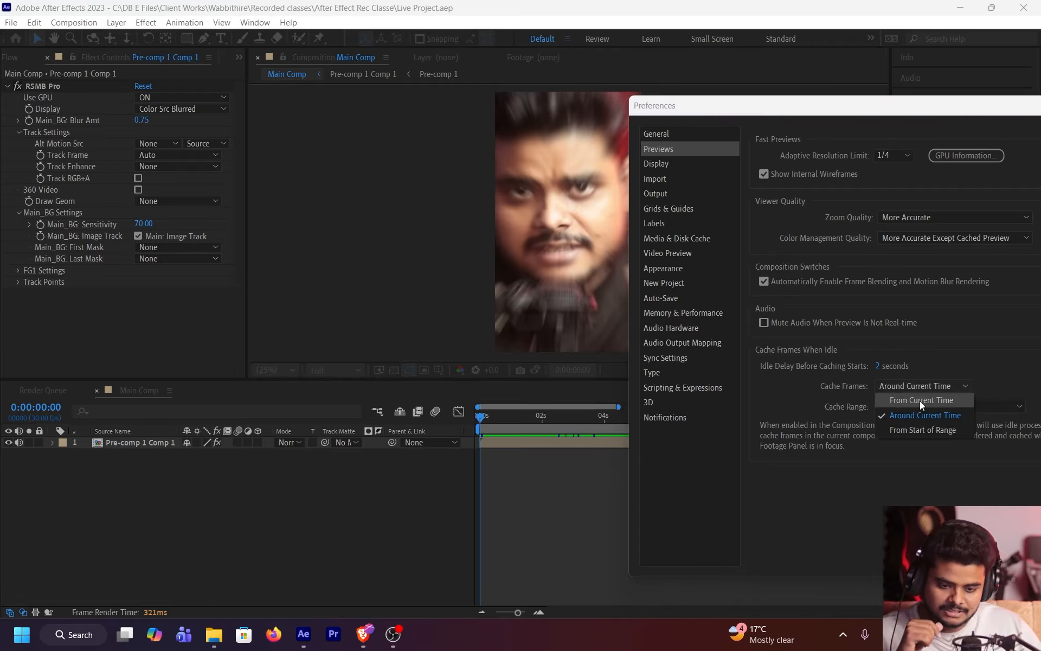
click(923, 429)
Review the Cache Range choices with Entire Duration kept, and bring the whole Preferences dialog back into view
click(936, 409)
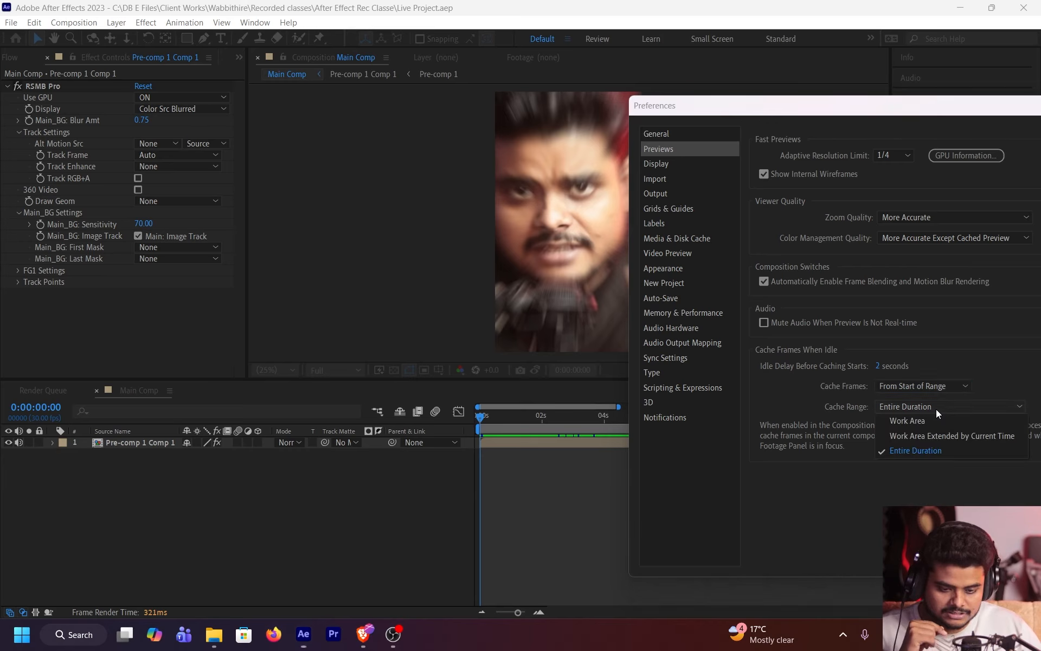
click(937, 409)
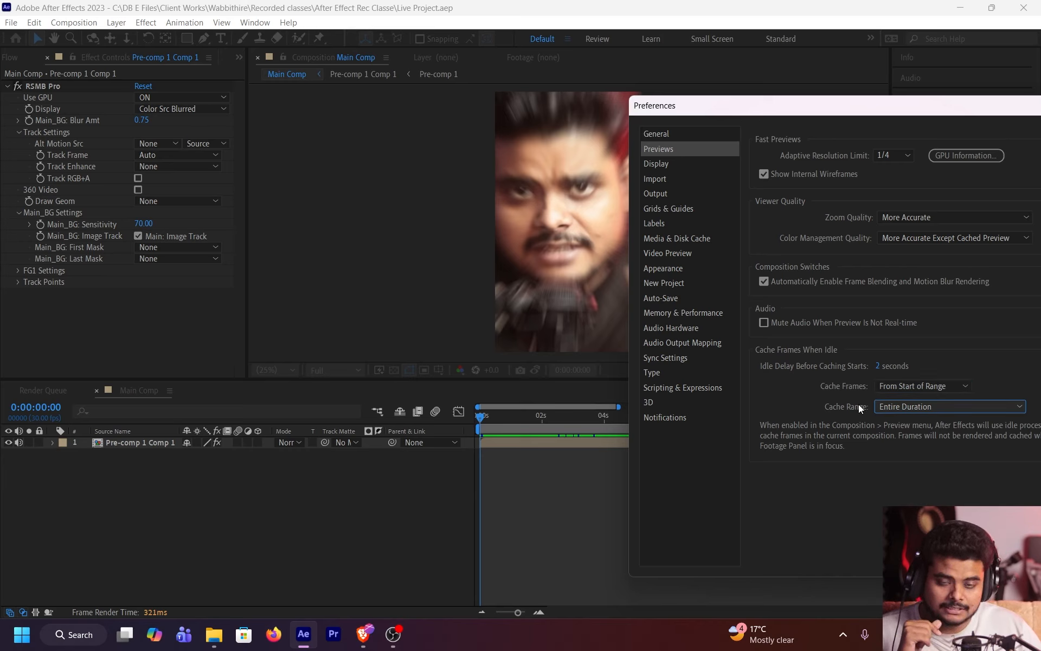
click(915, 410)
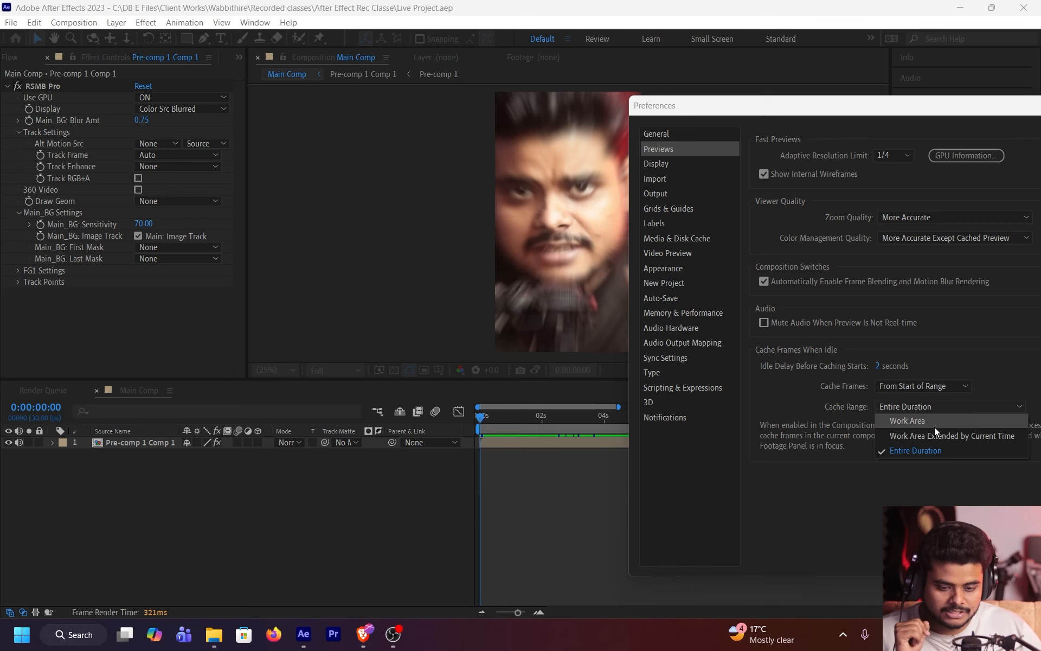
click(1008, 378)
drag(983, 105, 564, 100)
Review the Display preferences and the Import preferences, keeping Still Footage at Length of Composition
click(252, 154)
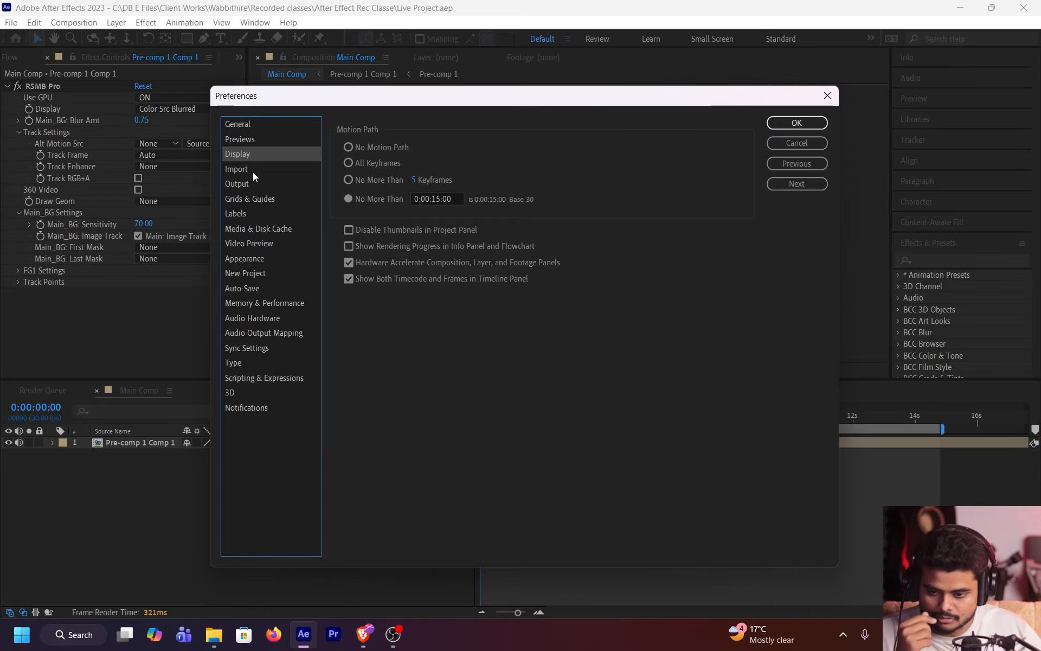
click(252, 171)
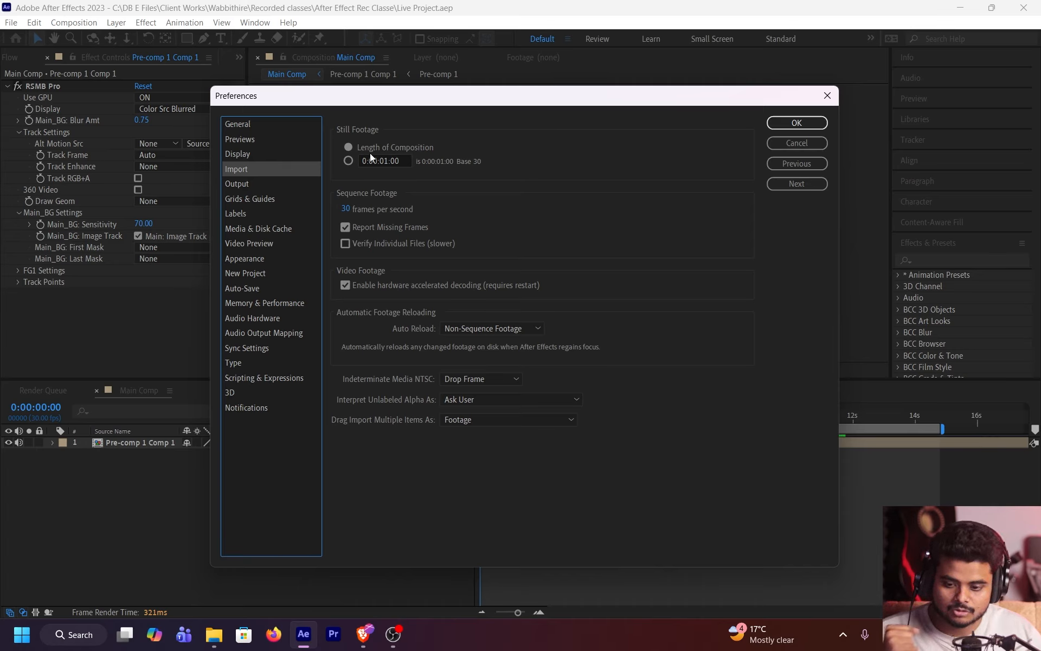
click(349, 147)
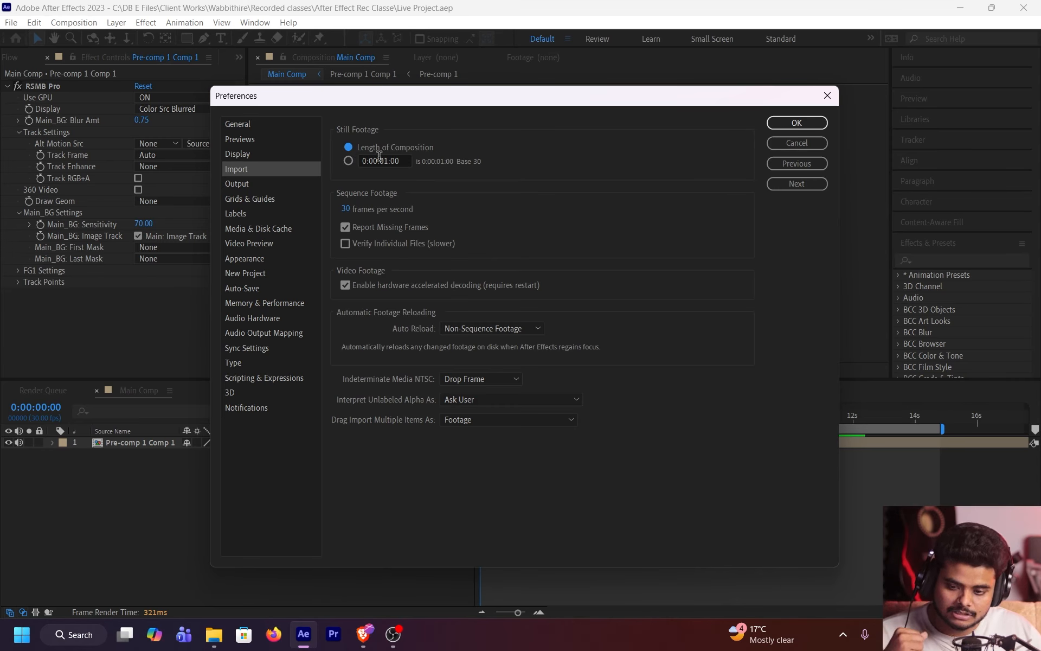
click(348, 161)
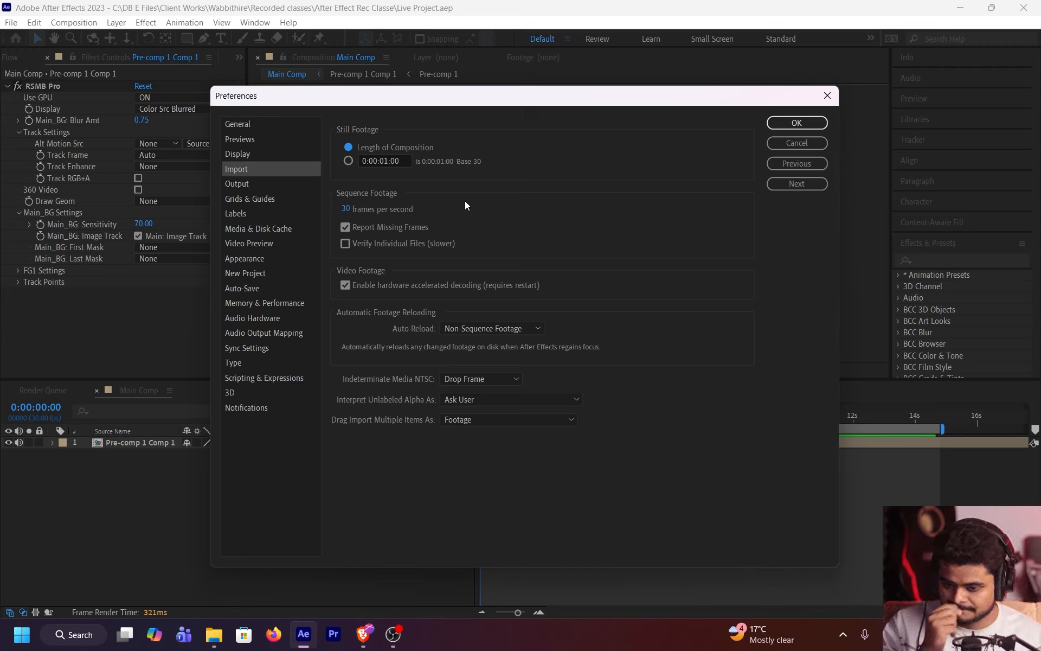
Look through the Output, Grids & Guides and Labels preferences and open Media & Disk Cache
click(261, 184)
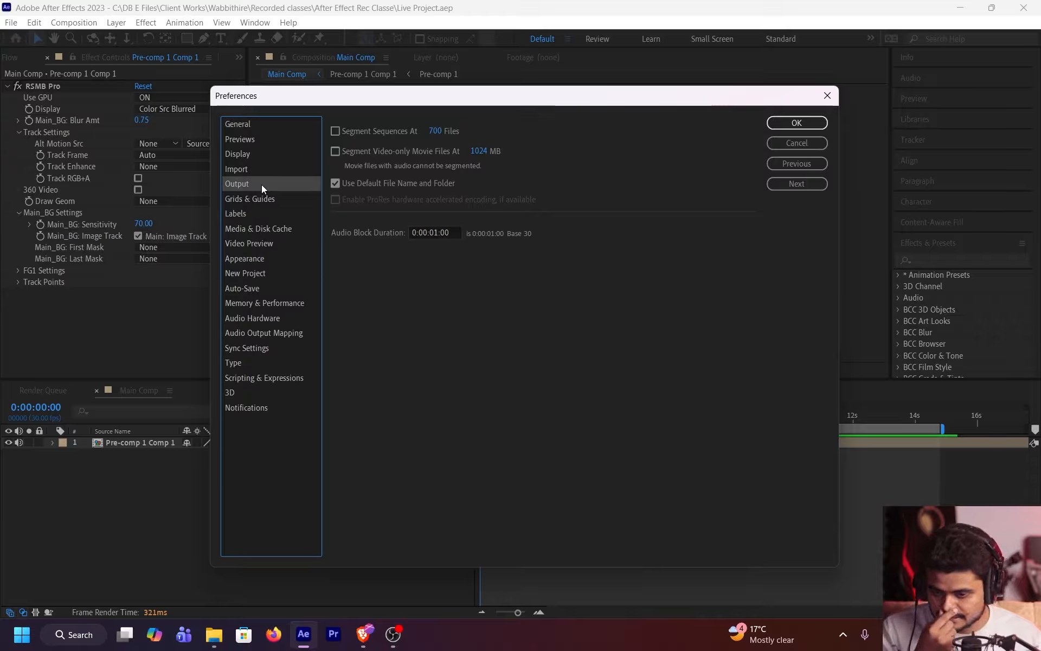
click(255, 198)
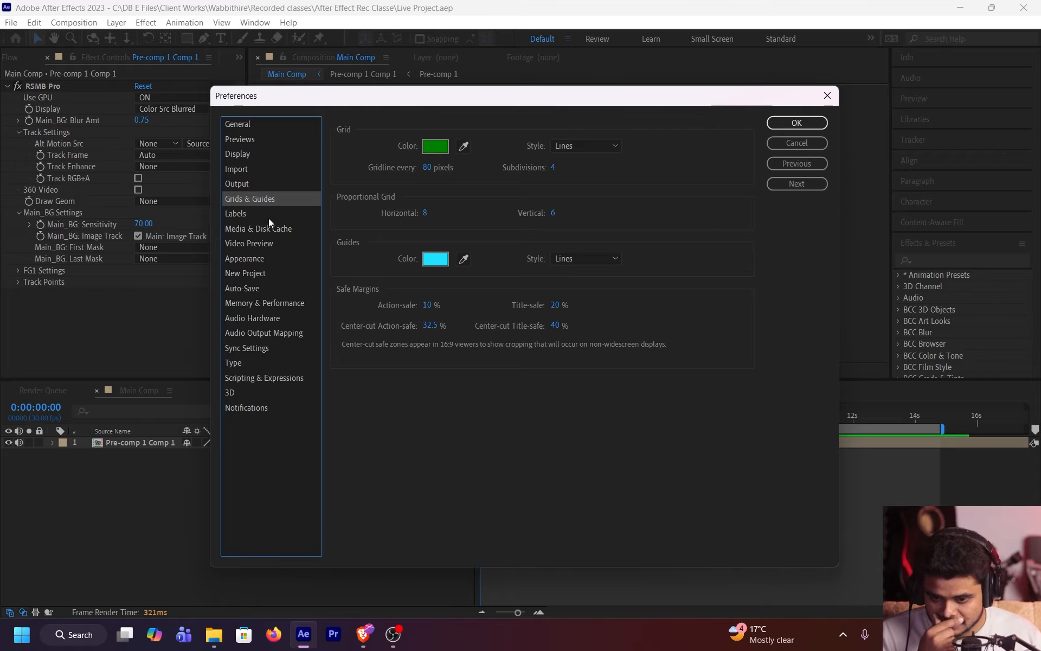
click(265, 214)
click(262, 227)
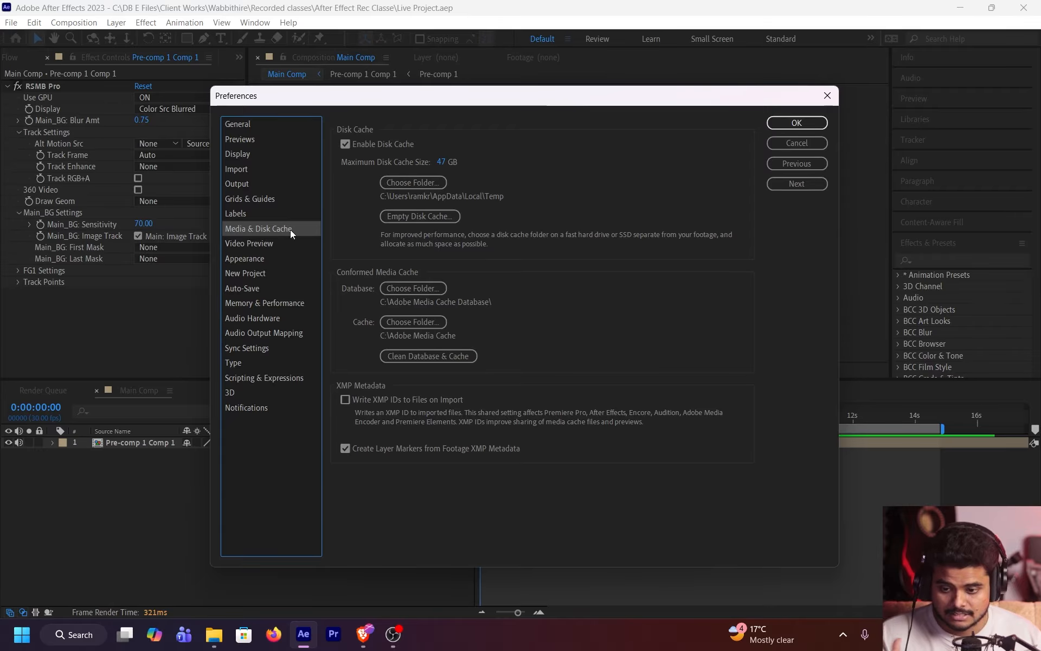
Toggle the disk cache off and on again, and bring up the request to empty it but cancel it
click(345, 144)
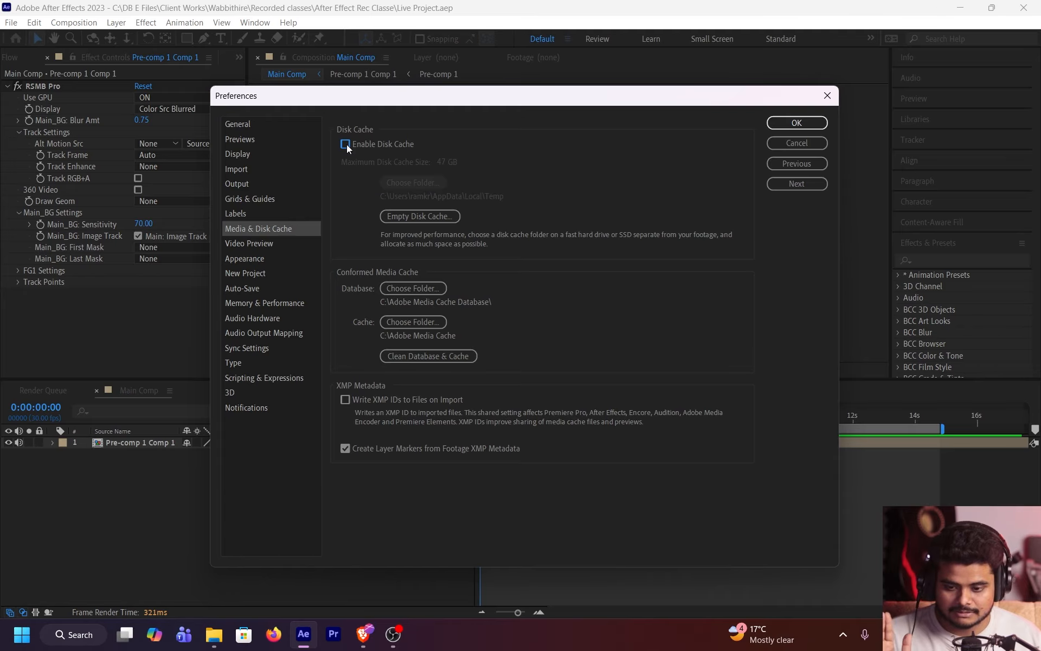
click(343, 145)
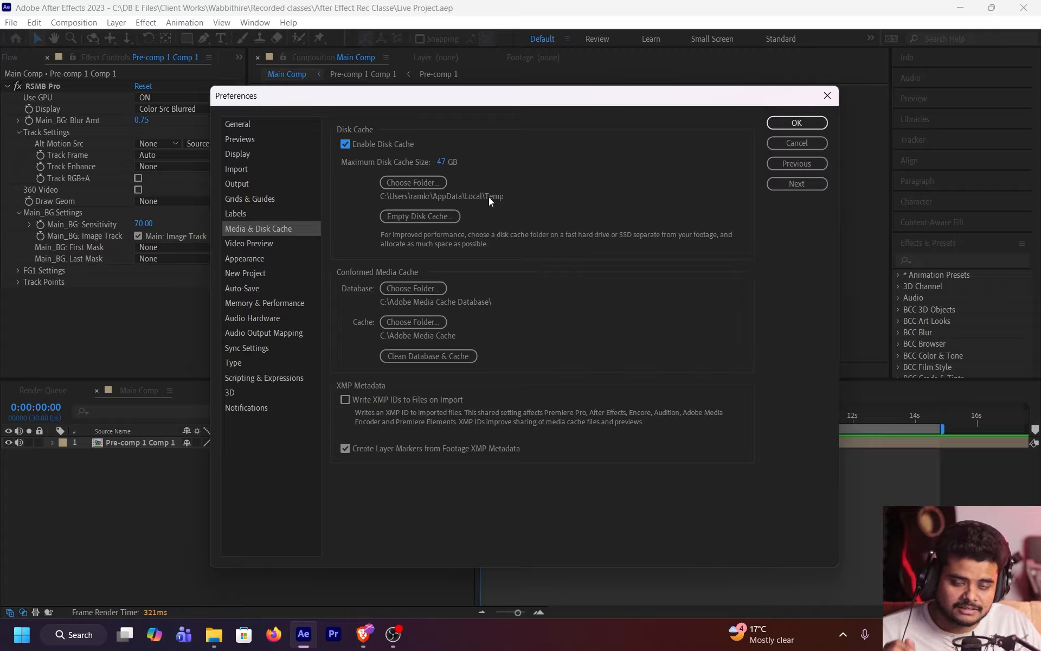
click(443, 215)
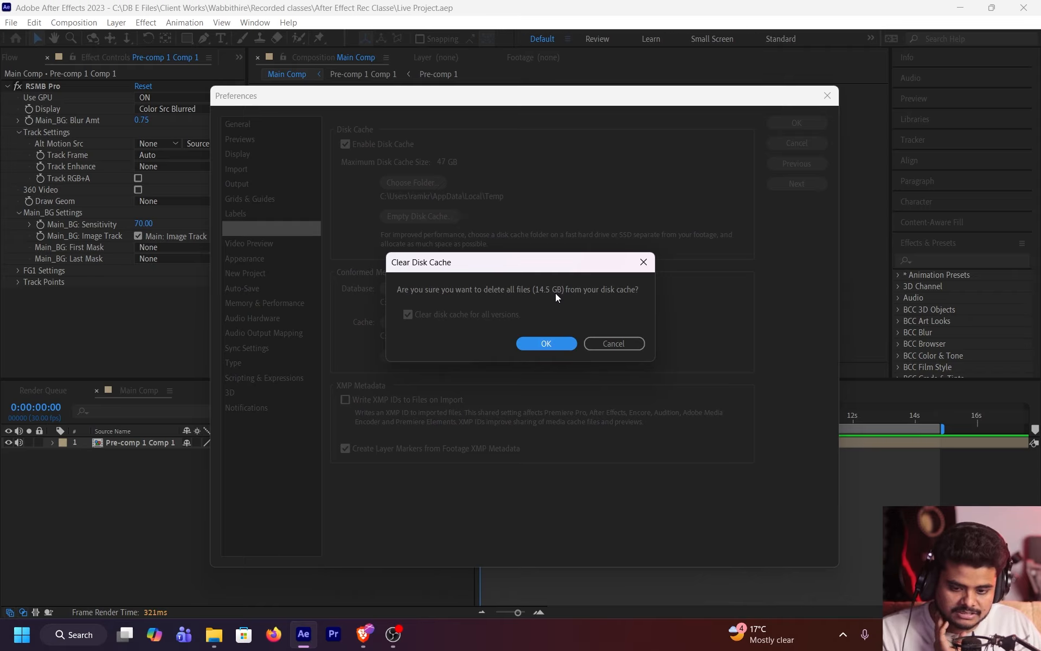
click(604, 343)
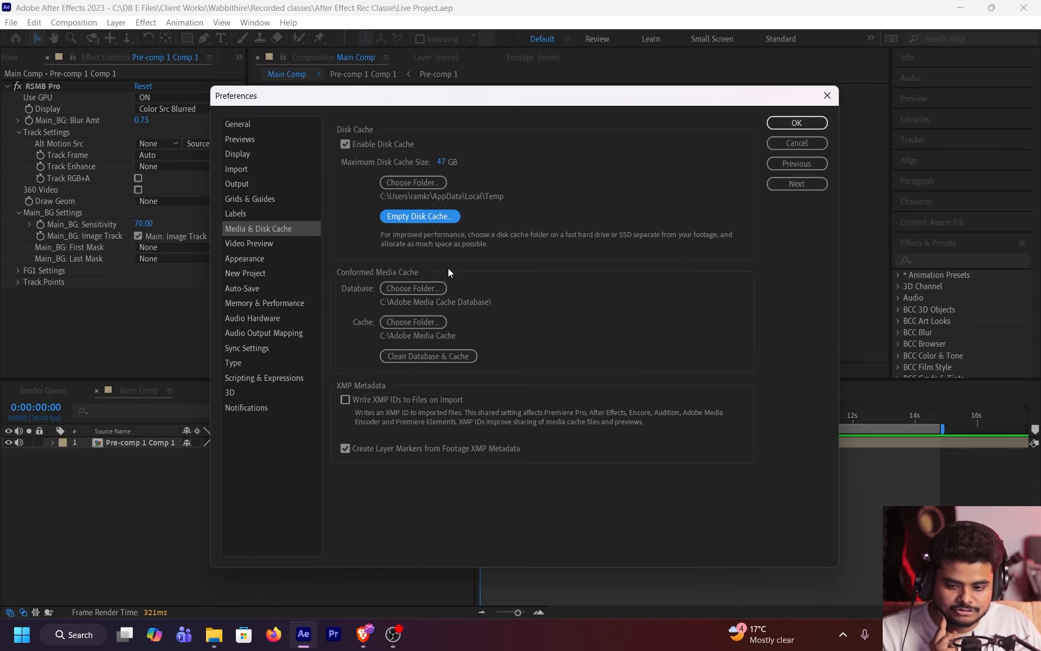
Clean the conformed media database and cache
click(422, 356)
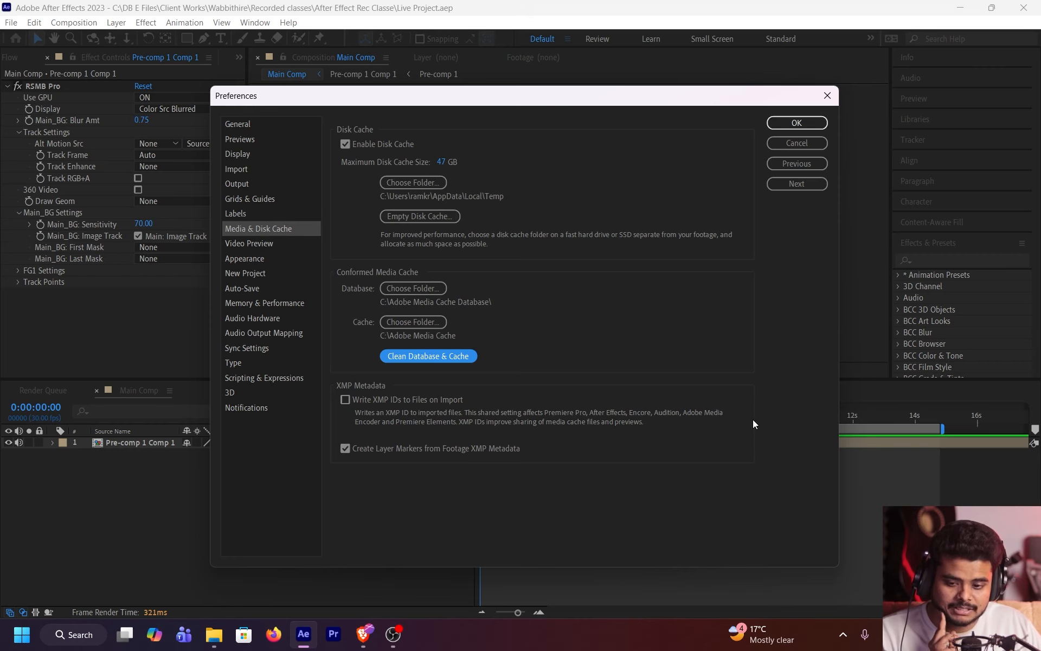
click(424, 357)
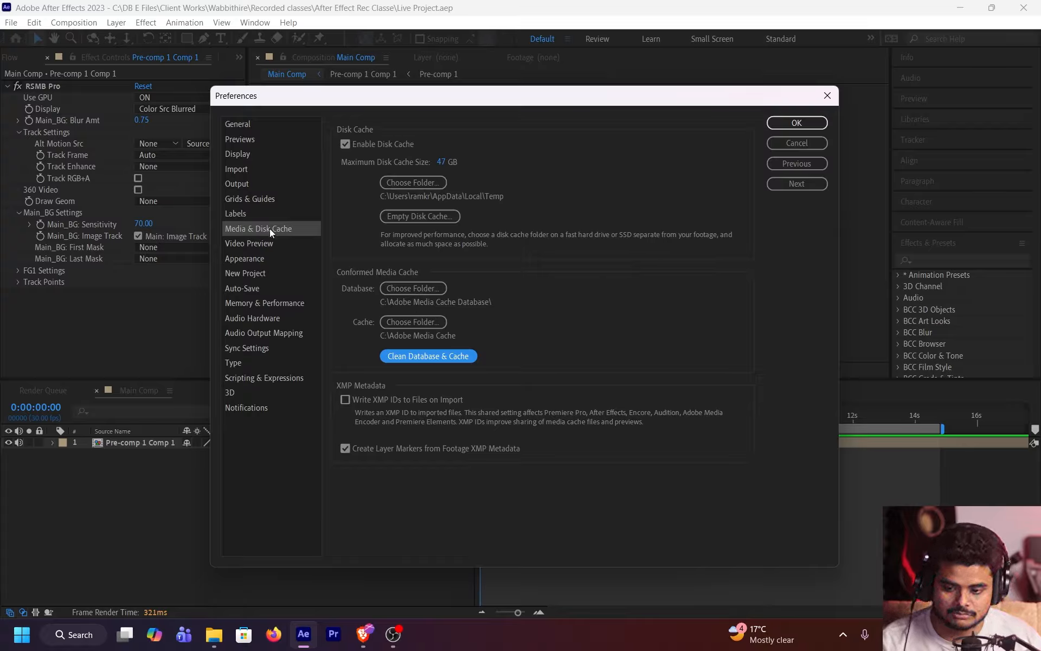
Look through the Video Preview, Appearance, New Project and Auto-Save preferences
click(269, 243)
click(276, 260)
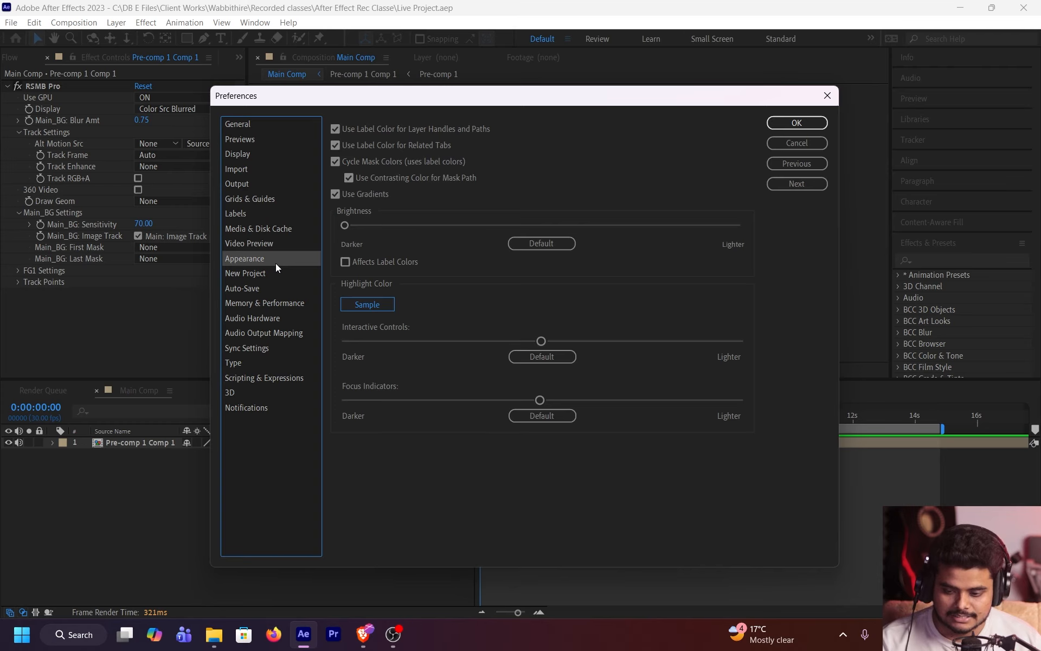
click(274, 274)
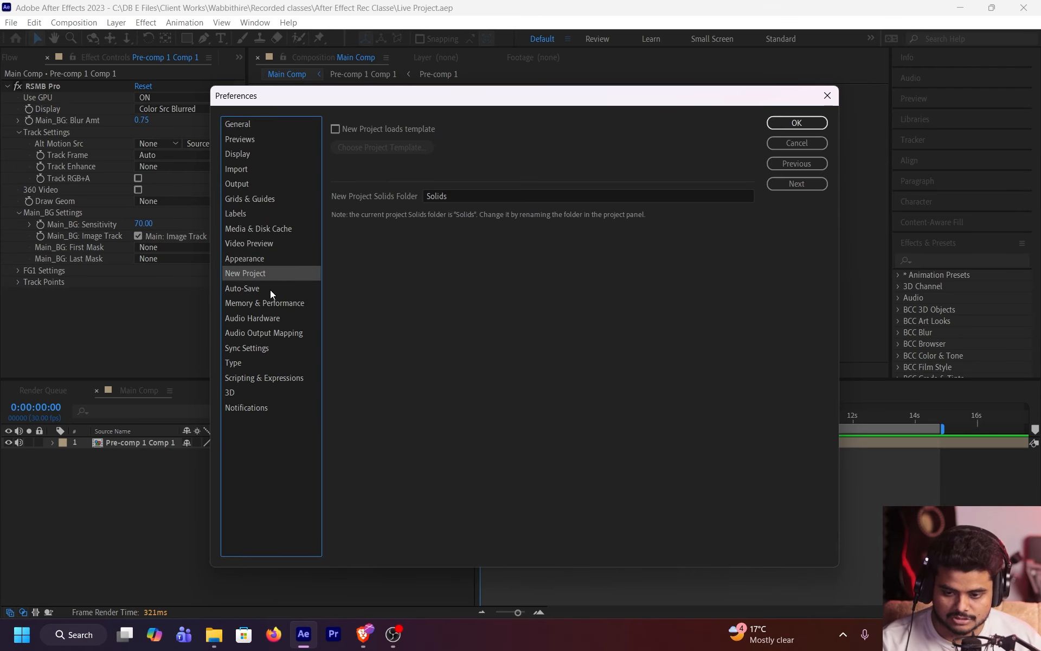
click(270, 289)
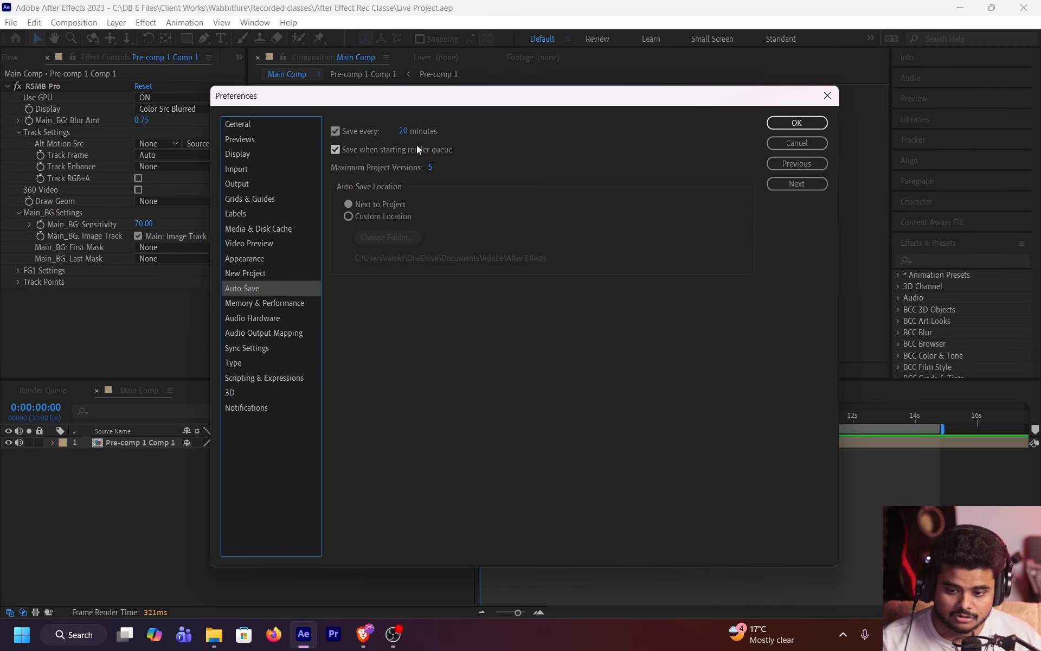
Set the project to auto-save every 2 minutes and check the maximum project versions setting
click(403, 130)
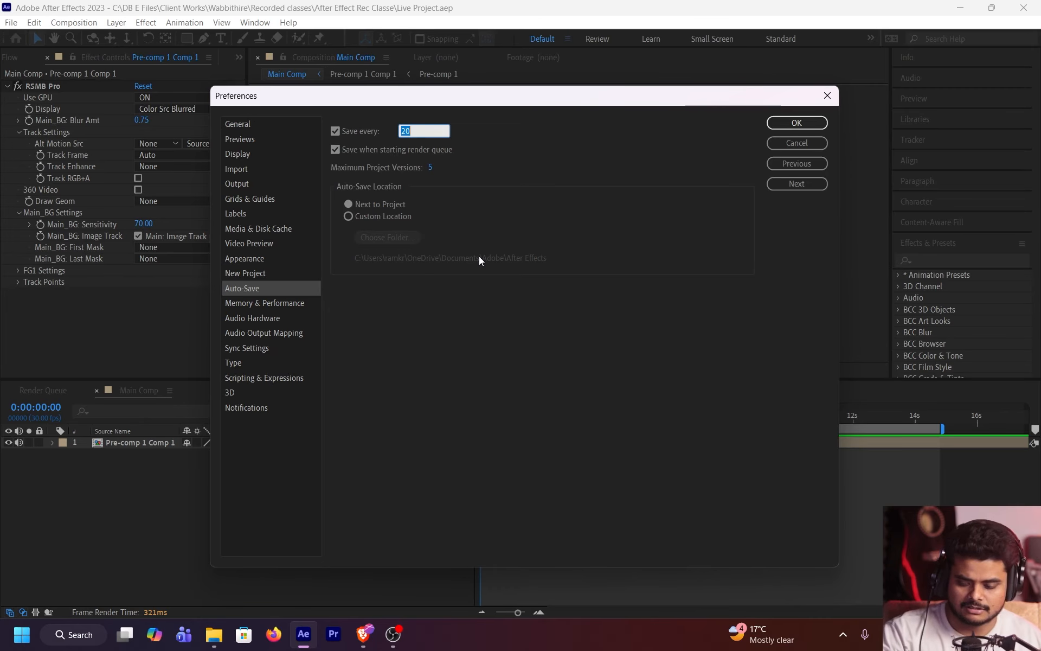
text(2)
key(Return)
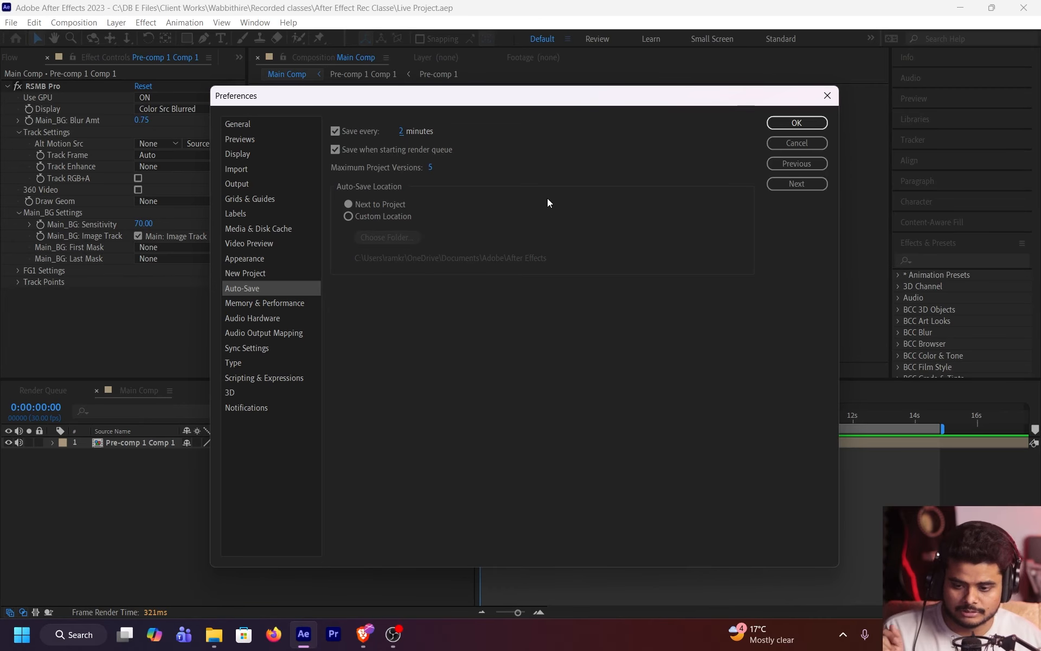
click(430, 169)
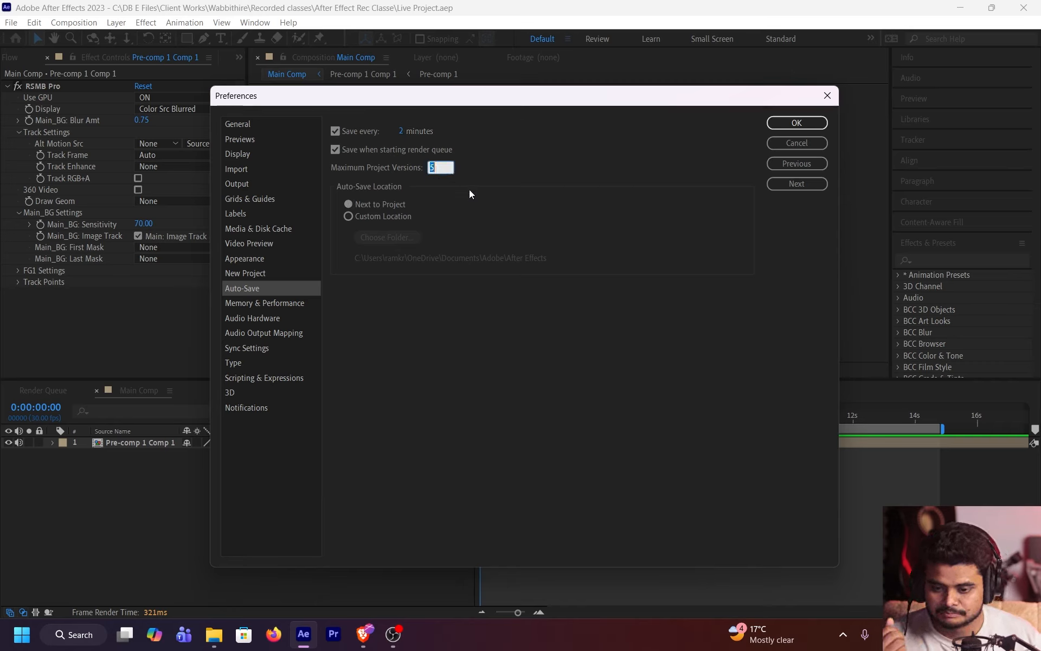
click(516, 174)
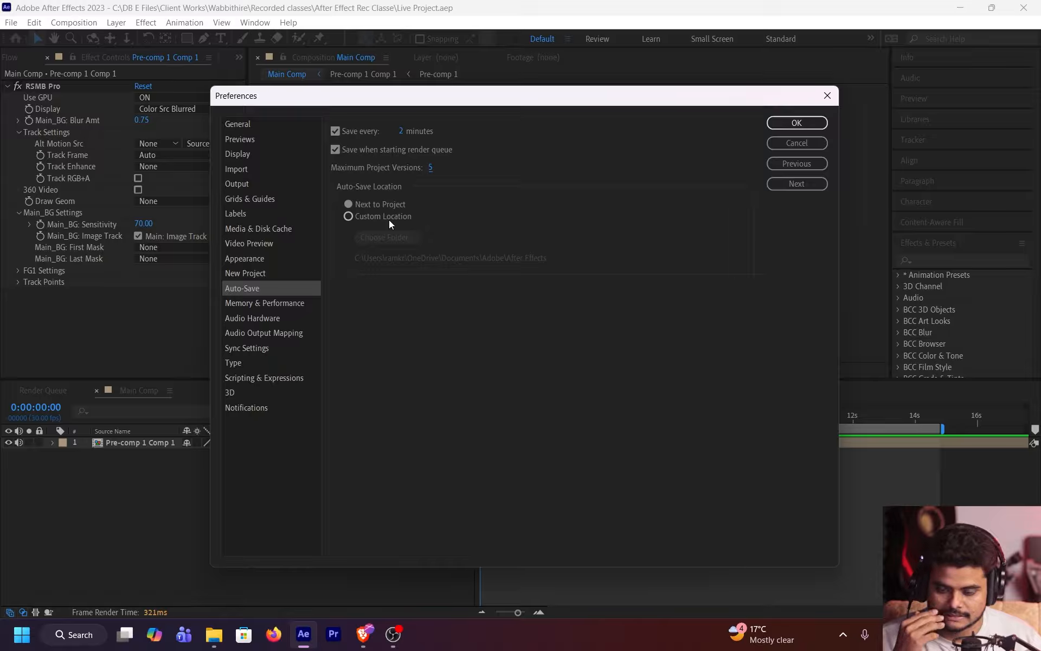
Enable Multi-Frame Rendering in the Memory & Performance preferences
click(266, 304)
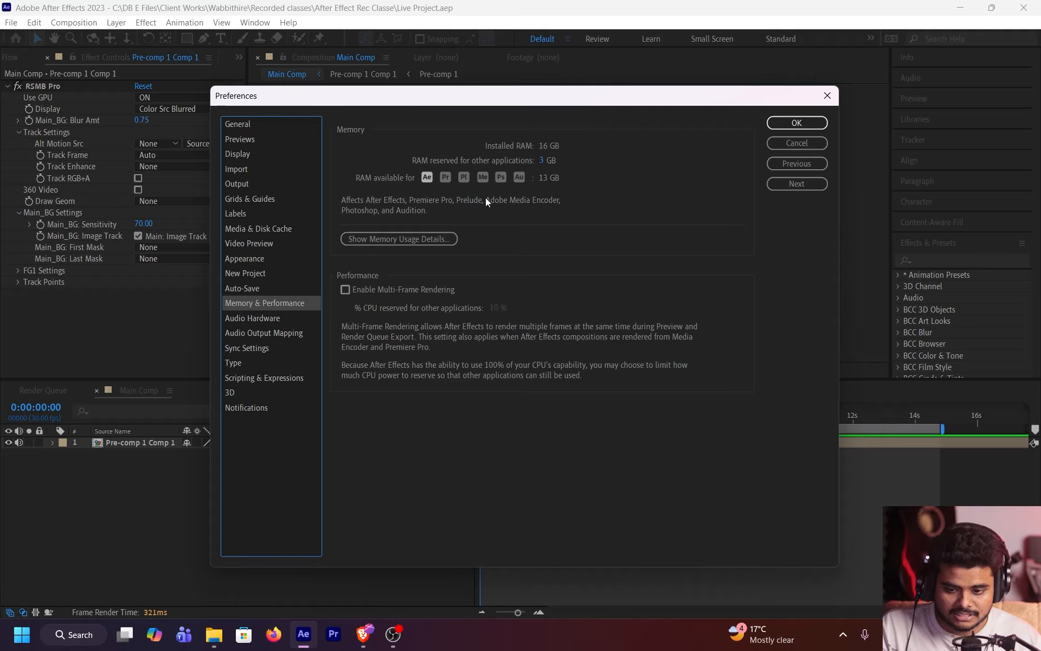
click(345, 289)
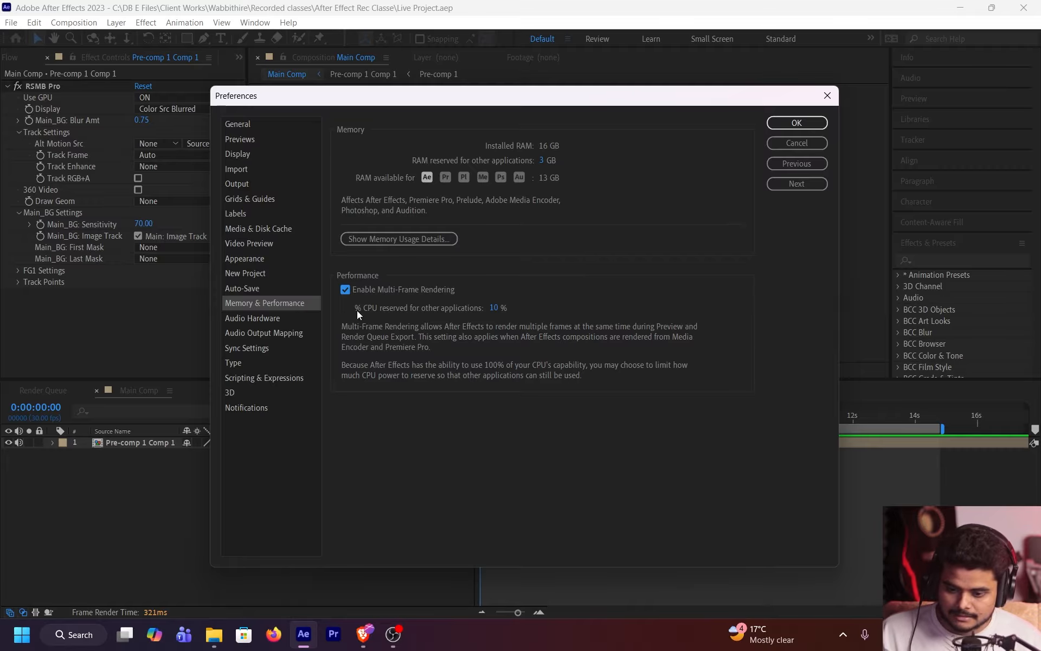
Look through the remaining preference categories from Audio Hardware to Notifications, revisit Previews, and apply the preferences
click(287, 320)
click(282, 333)
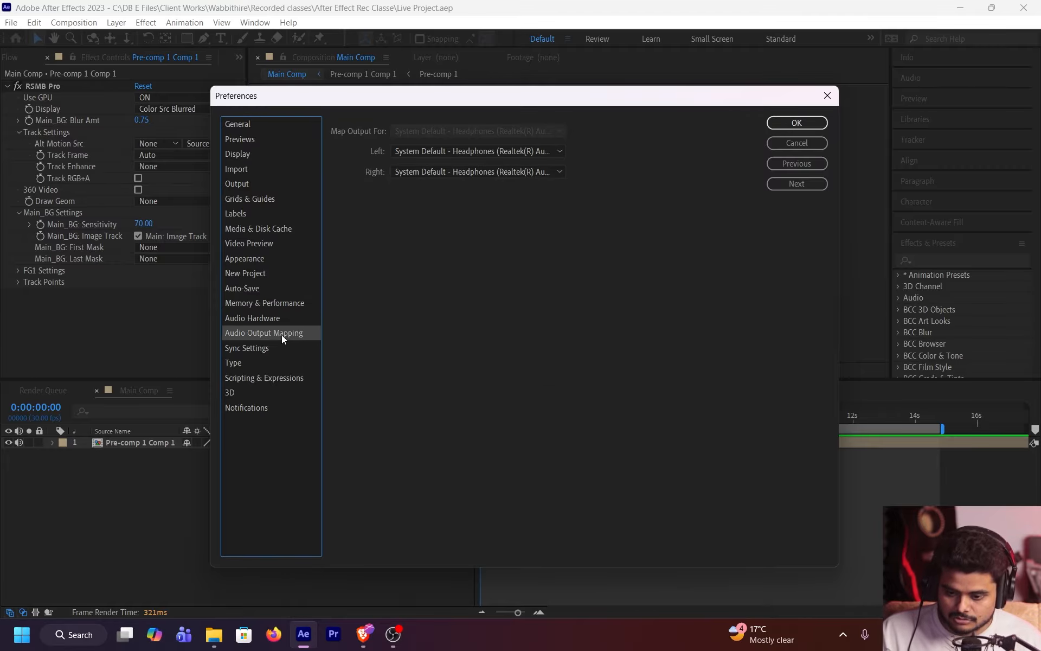
click(272, 348)
click(266, 362)
click(264, 379)
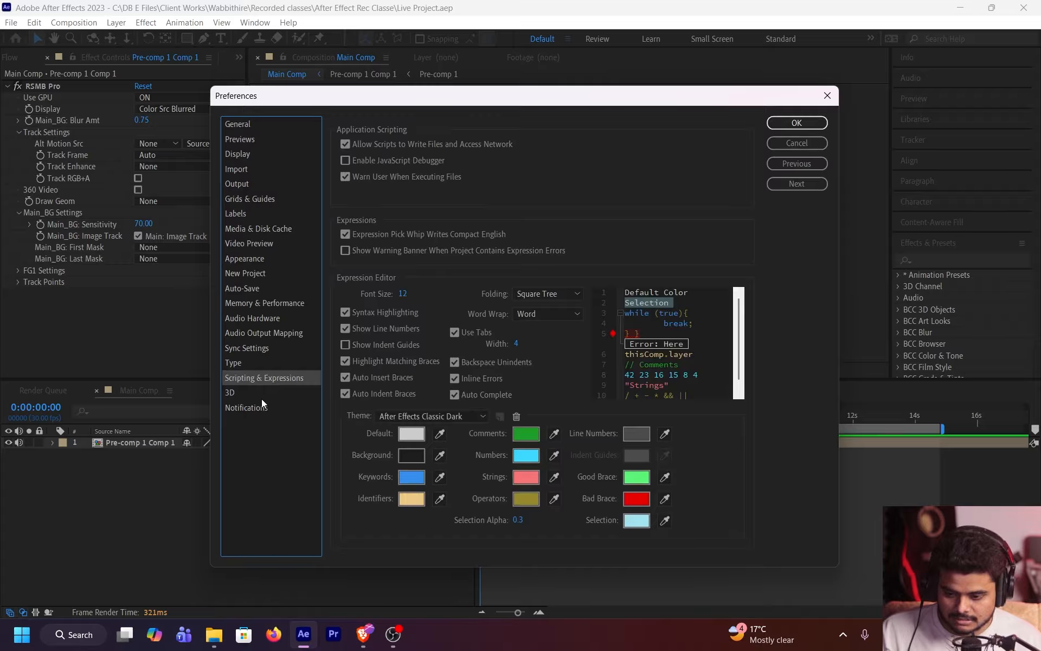
click(258, 408)
click(294, 378)
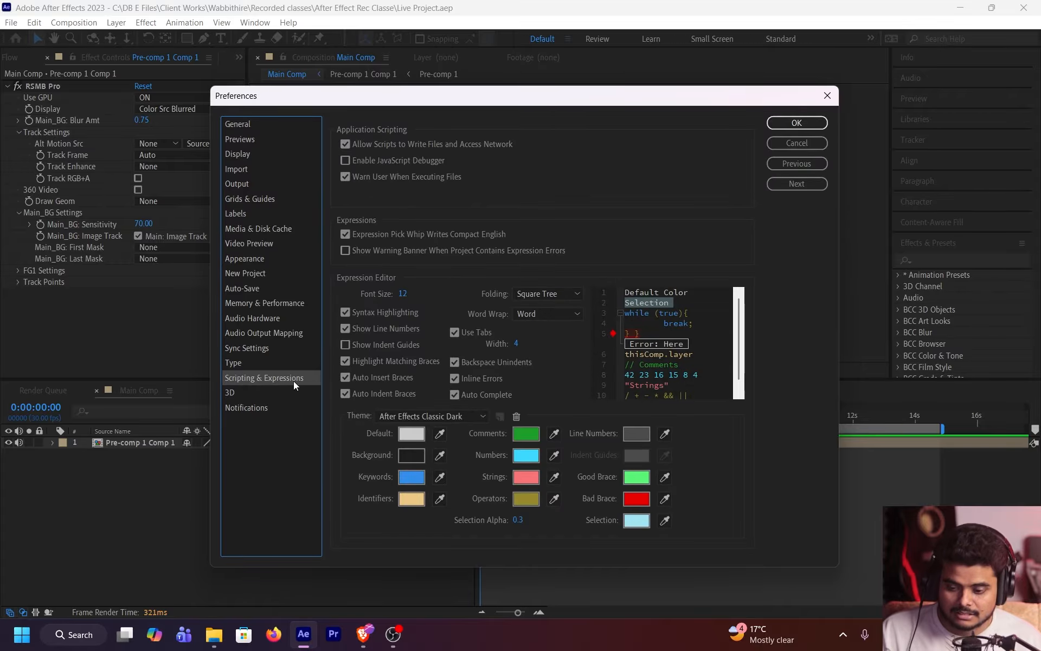
click(254, 140)
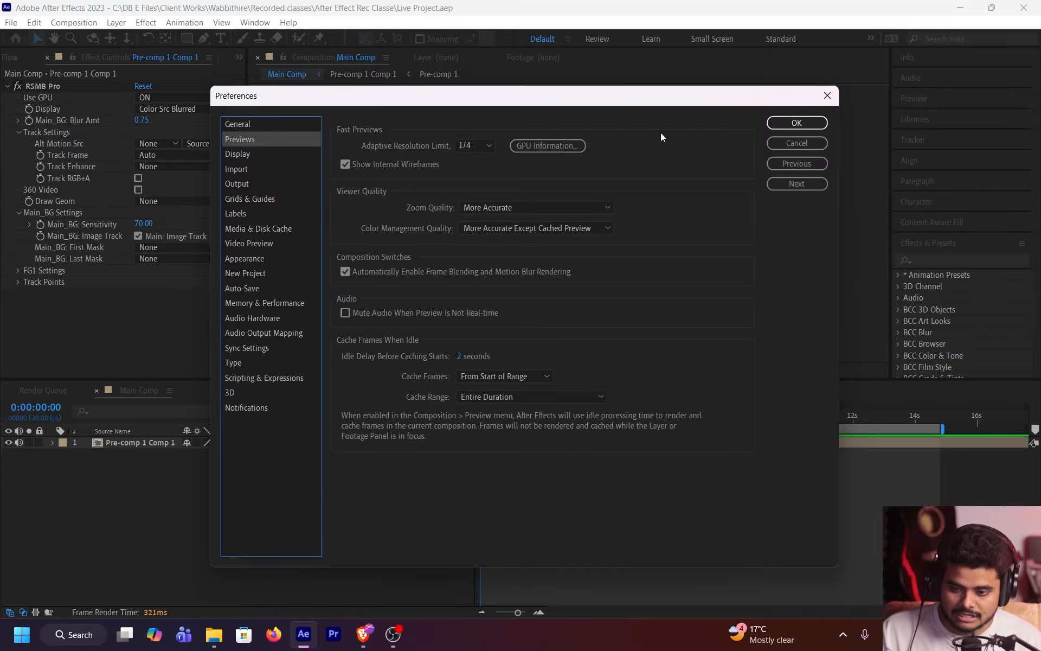
click(798, 127)
Add Main Comp to the render queue and open the render settings of the new queue item
mouse_move(529, 429)
mouse_down()
mouse_move(570, 427)
mouse_move(528, 428)
mouse_up()
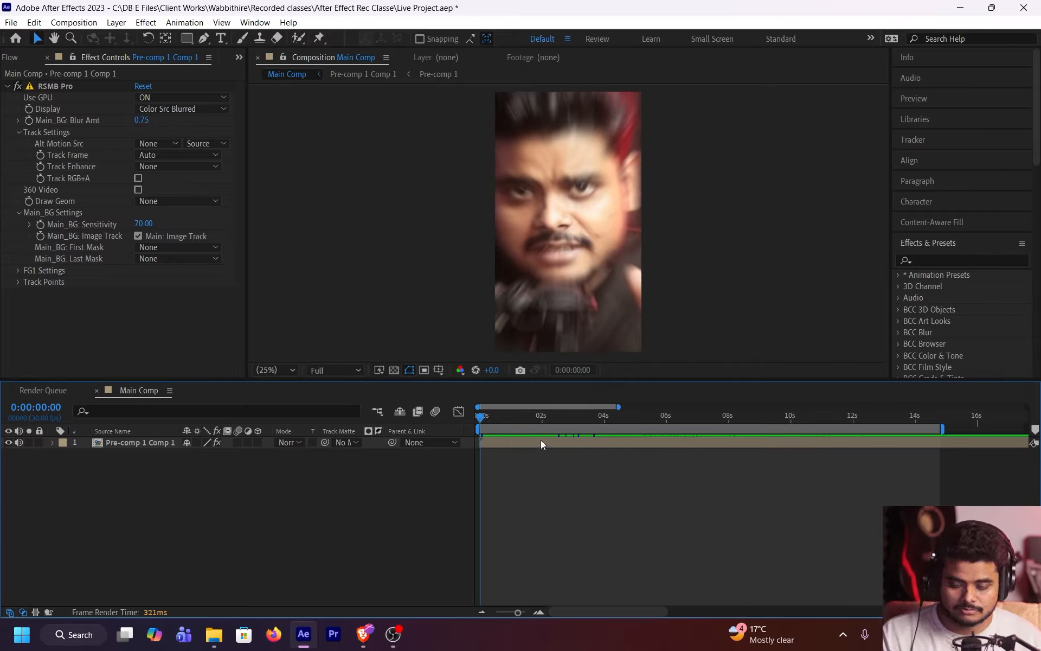
key(ctrl+m)
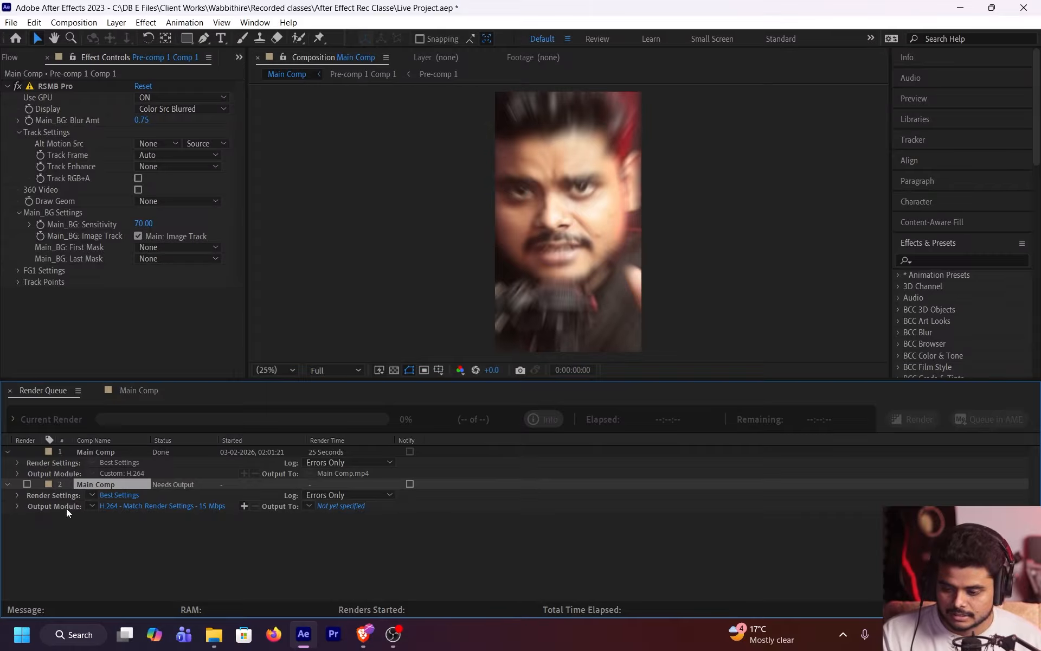
click(115, 496)
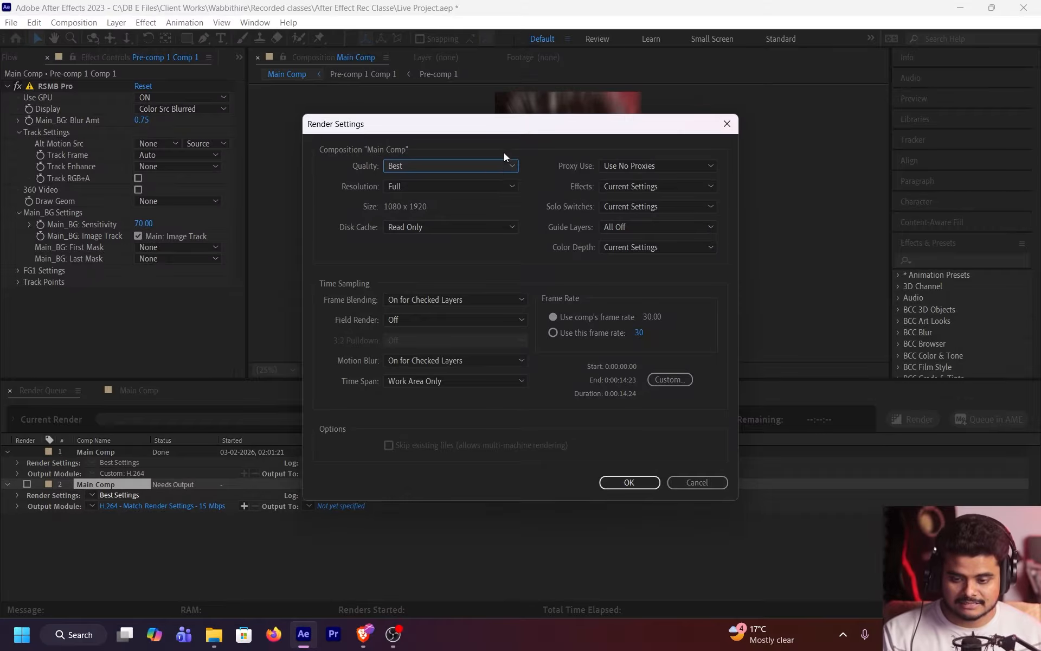
Try Draft quality and Quarter resolution for the render and check the disk cache option
click(495, 163)
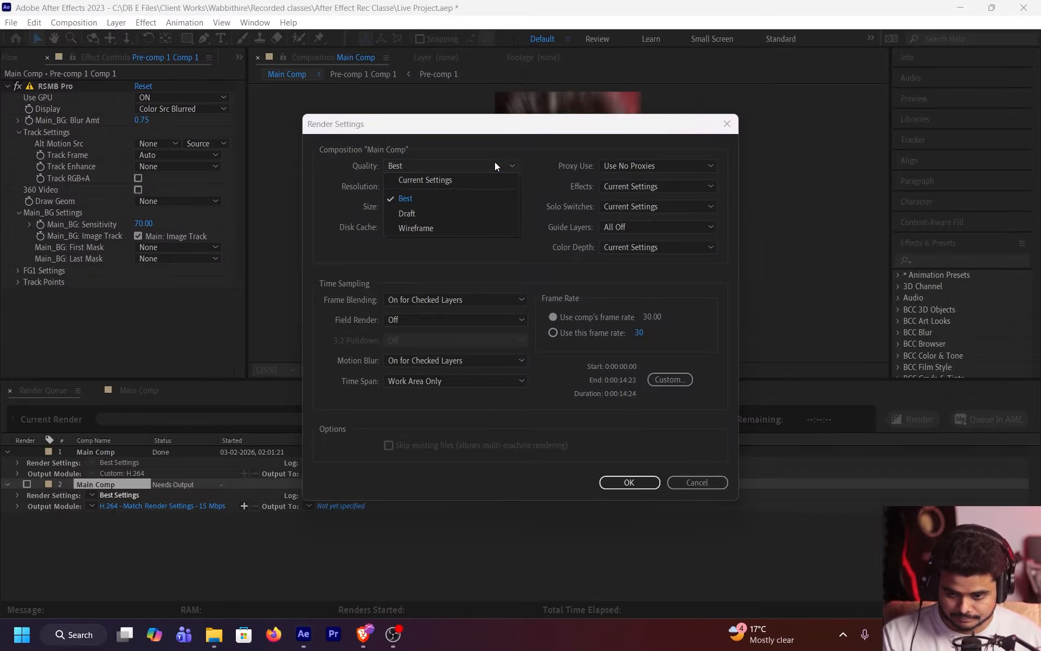
click(480, 215)
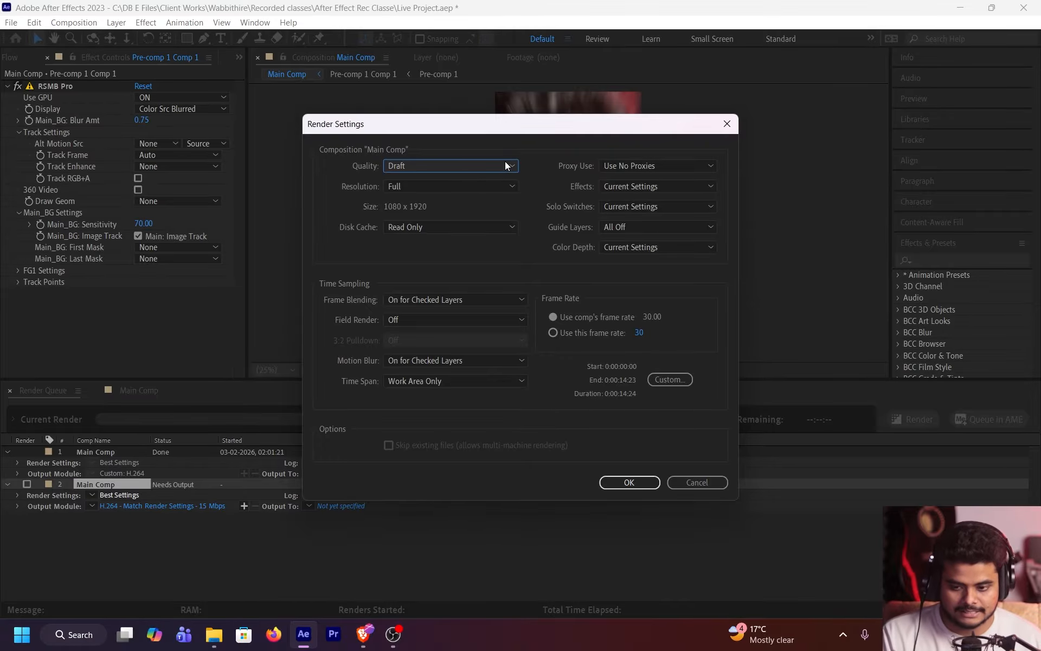
click(489, 186)
click(456, 259)
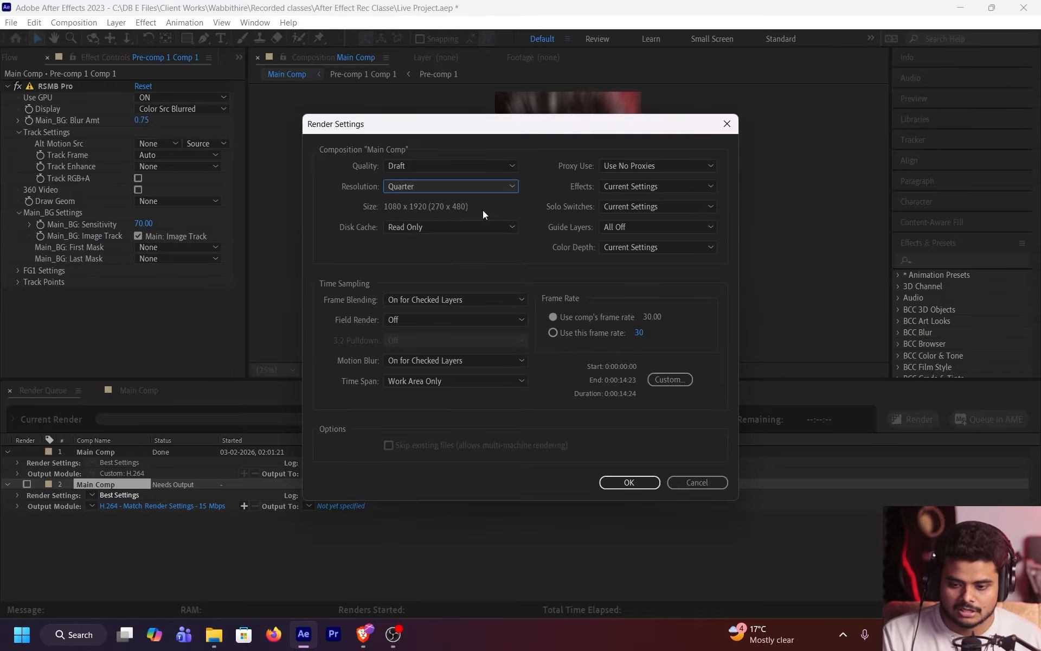
mouse_move(541, 129)
mouse_down()
mouse_move(258, 269)
mouse_move(546, 109)
mouse_move(537, 121)
mouse_up()
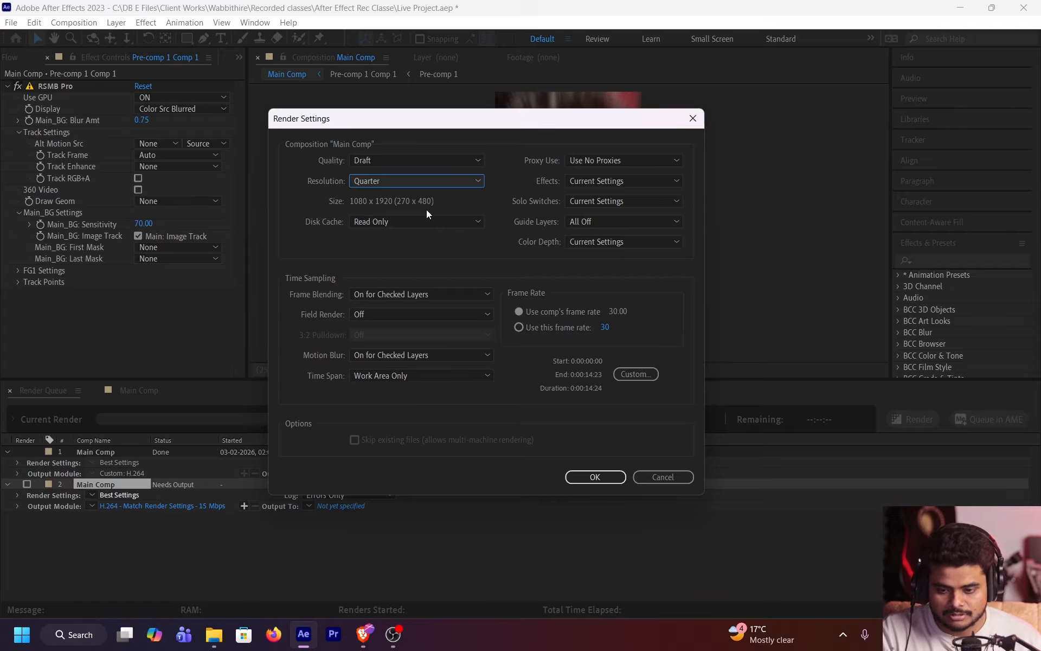
click(428, 221)
click(437, 221)
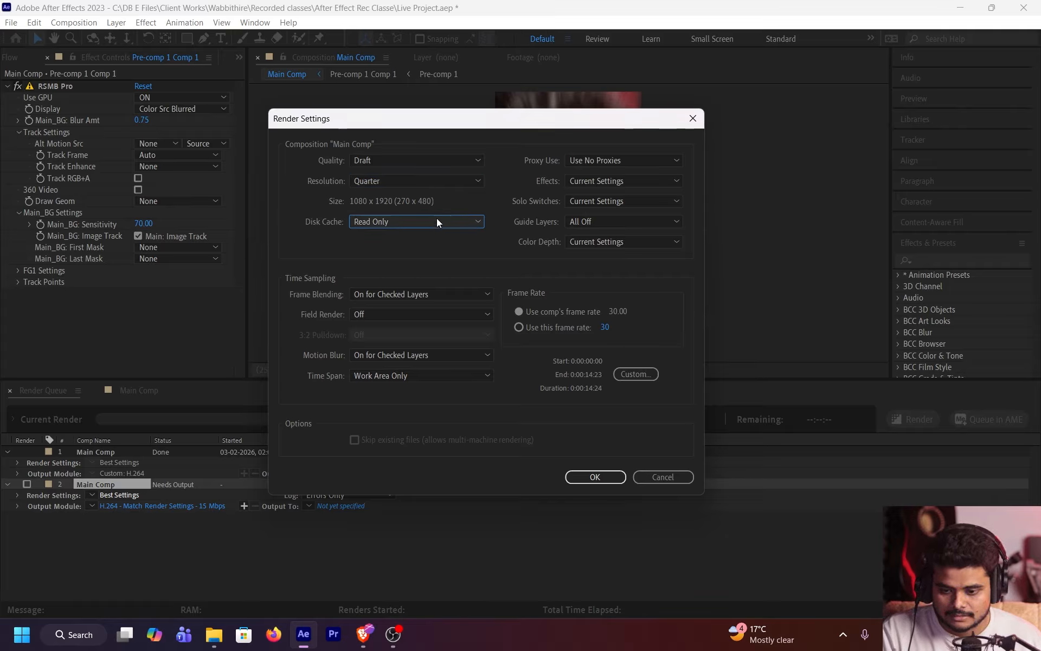
Set the render quality to Best and the resolution to Full
click(452, 162)
click(440, 194)
click(453, 181)
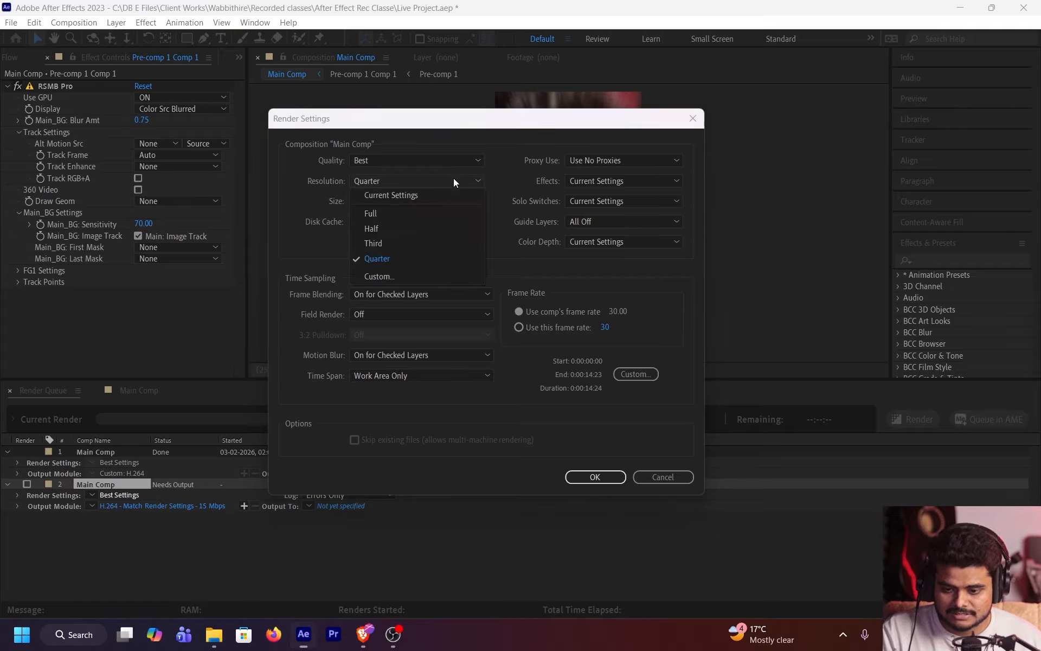
click(444, 212)
click(460, 184)
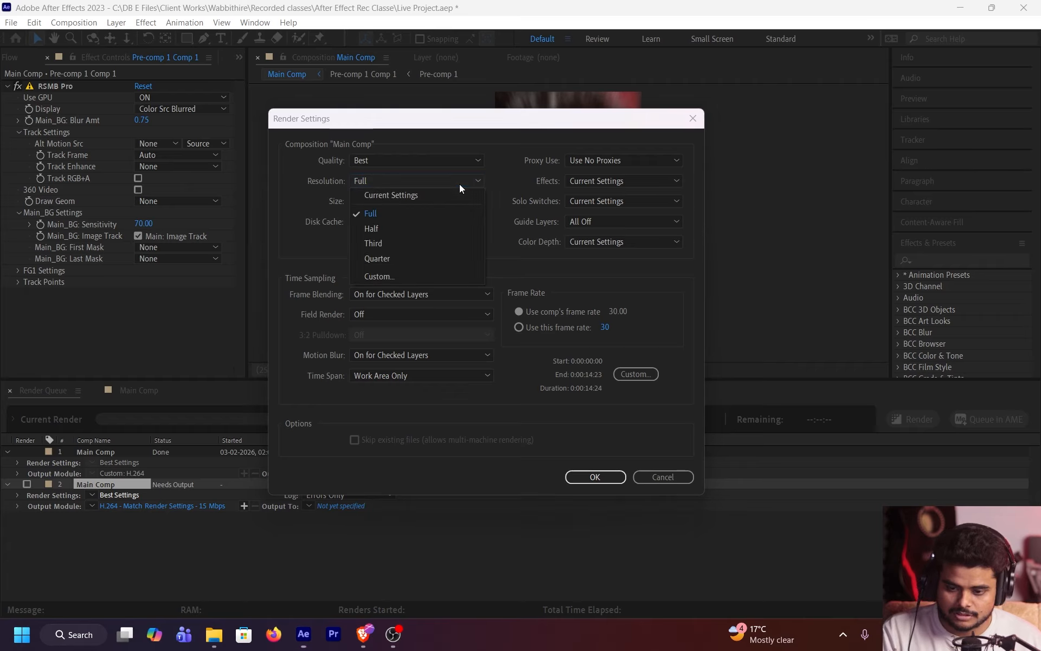
click(431, 213)
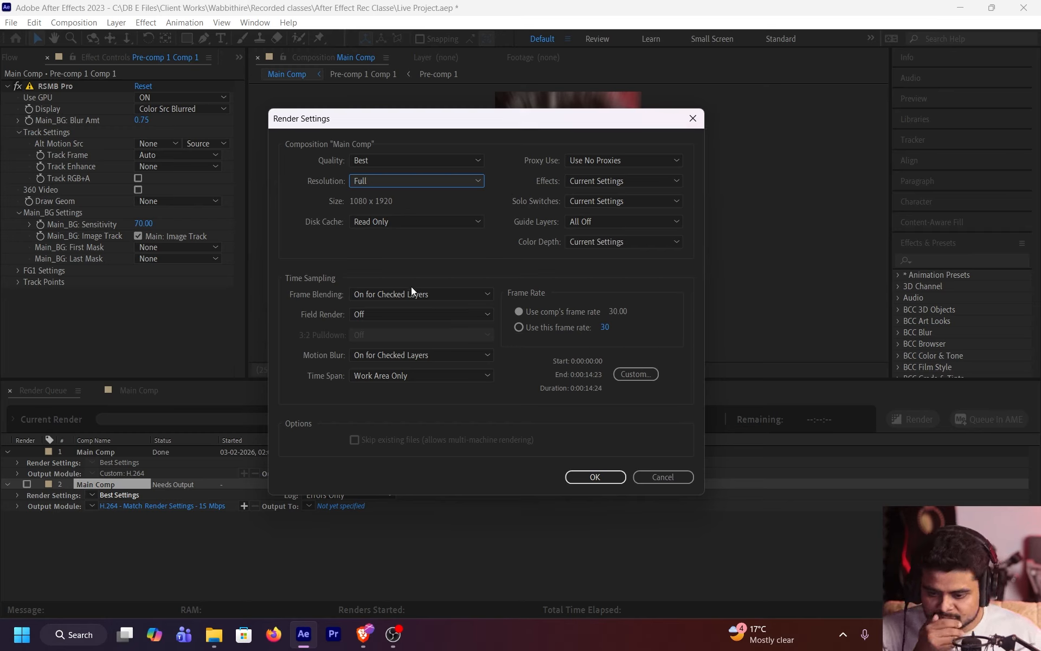
Examine the available Frame Blending, Motion Blur and Proxy Use options in the render settings
click(414, 301)
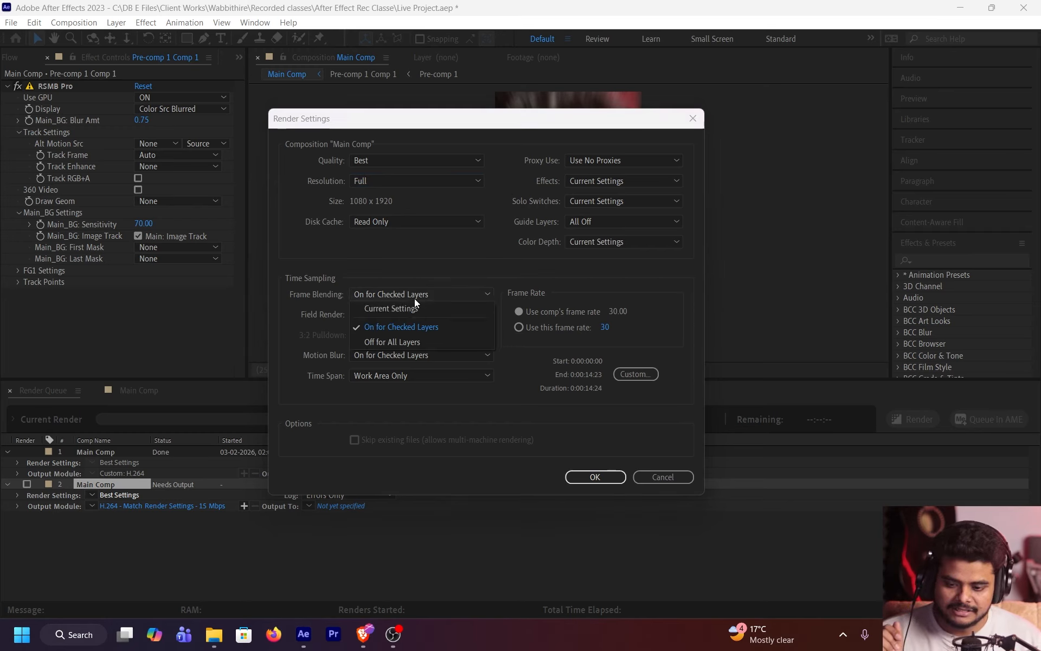
click(447, 296)
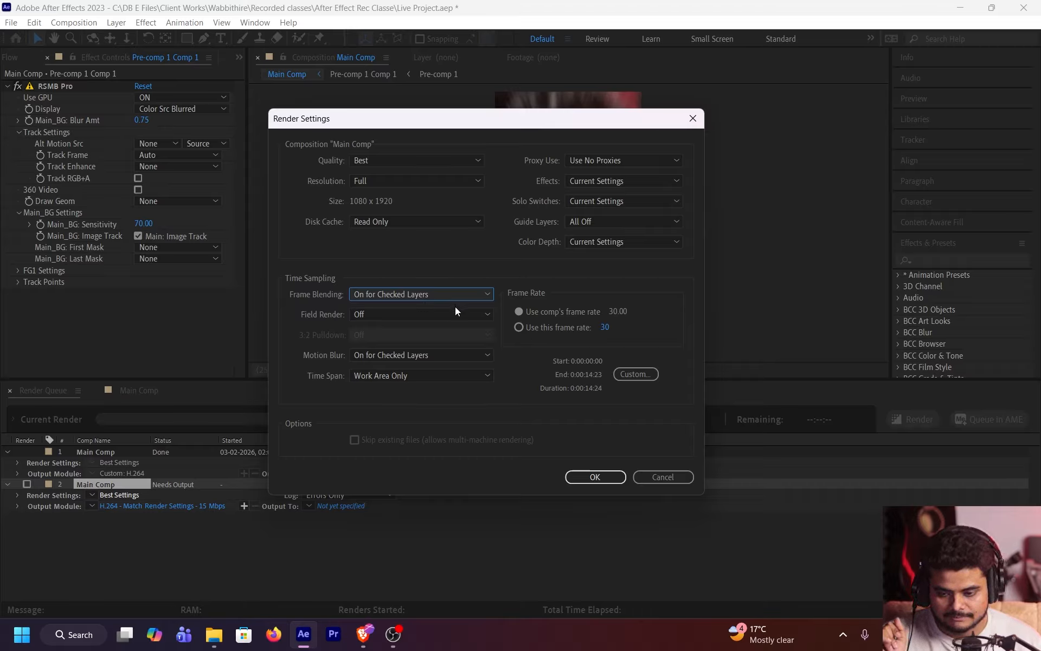
click(426, 355)
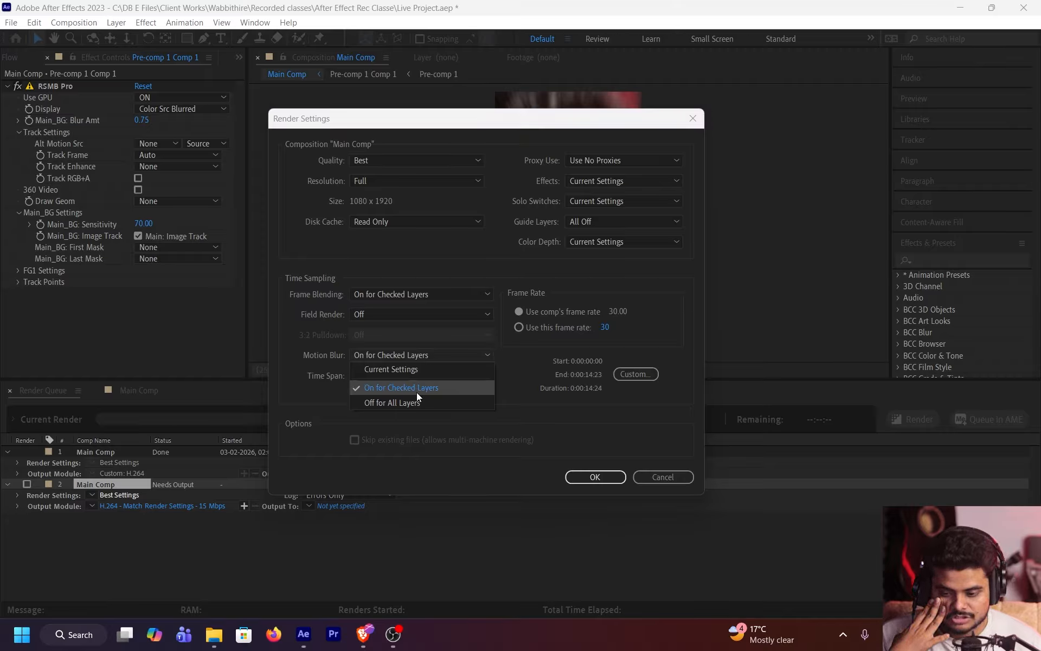
click(442, 362)
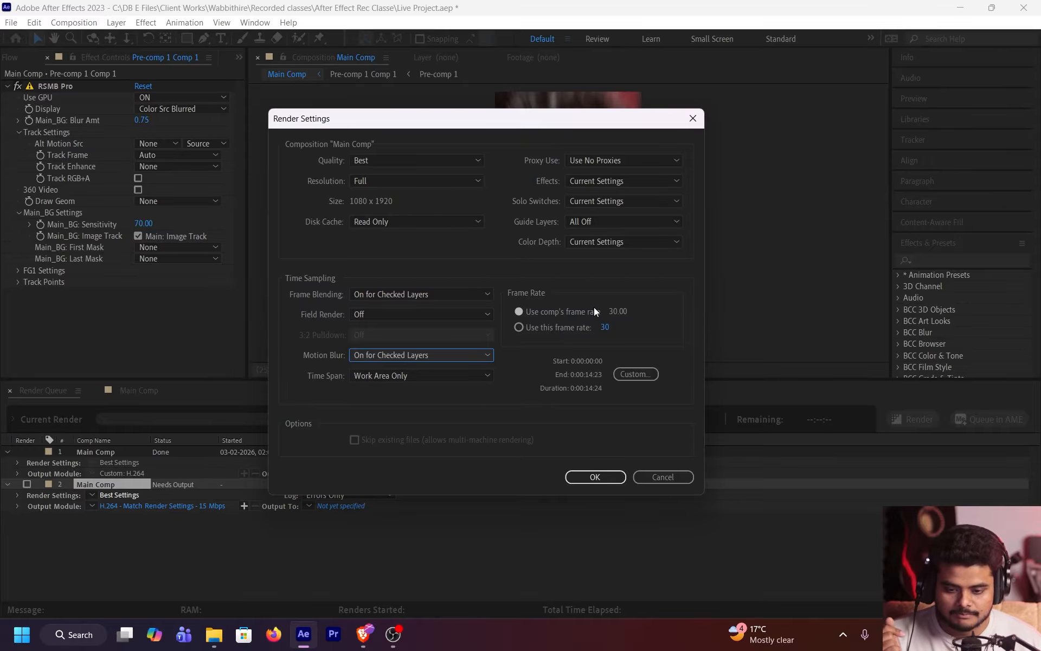
drag(460, 123, 511, 153)
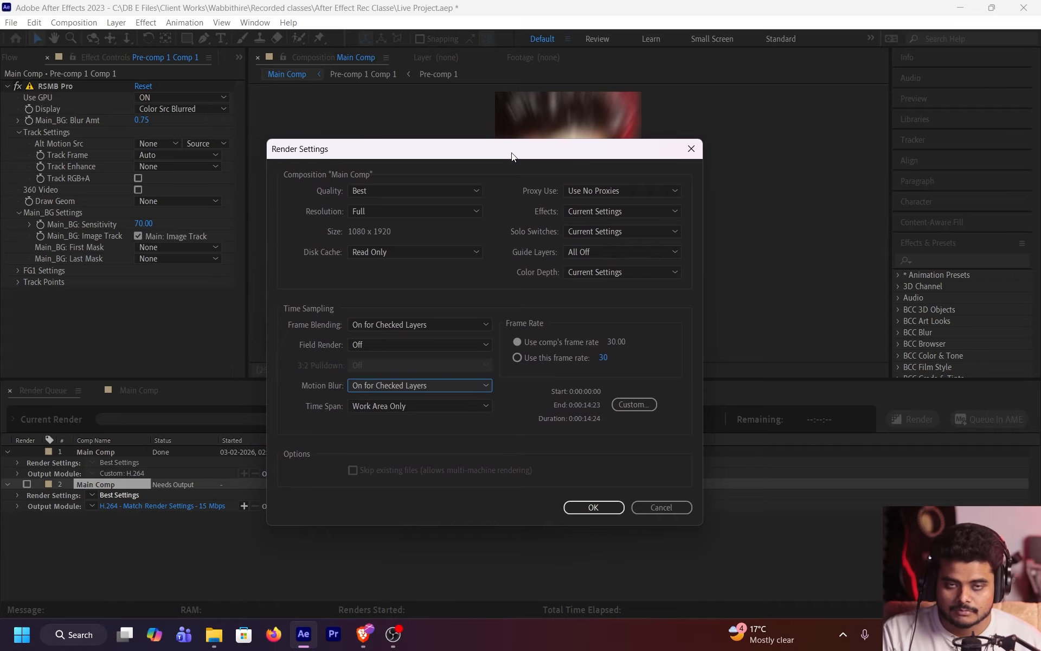
click(606, 191)
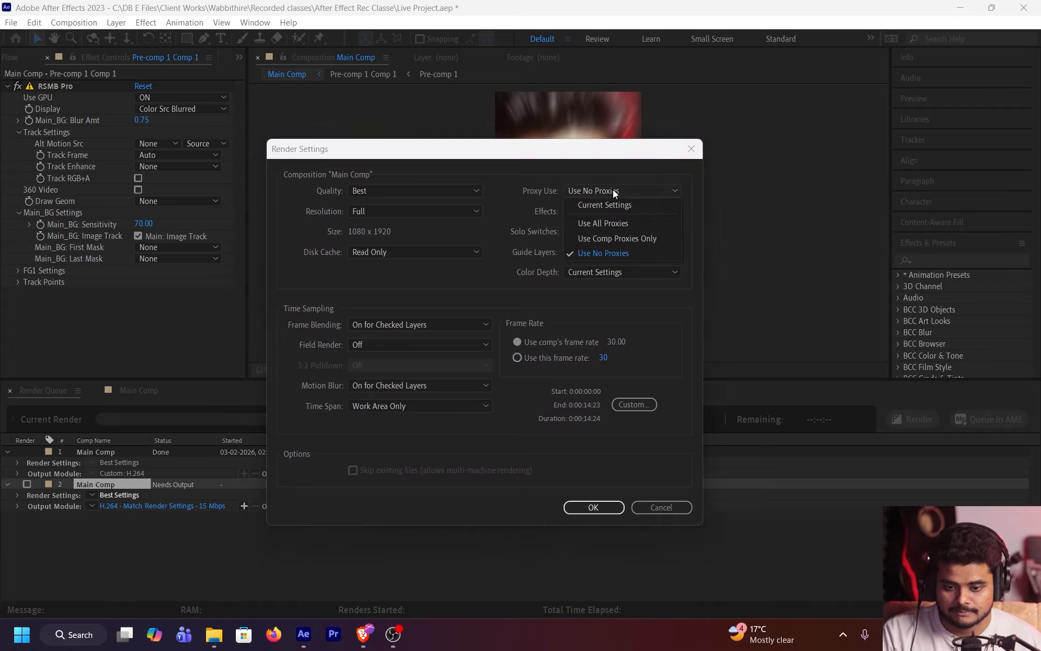
click(614, 190)
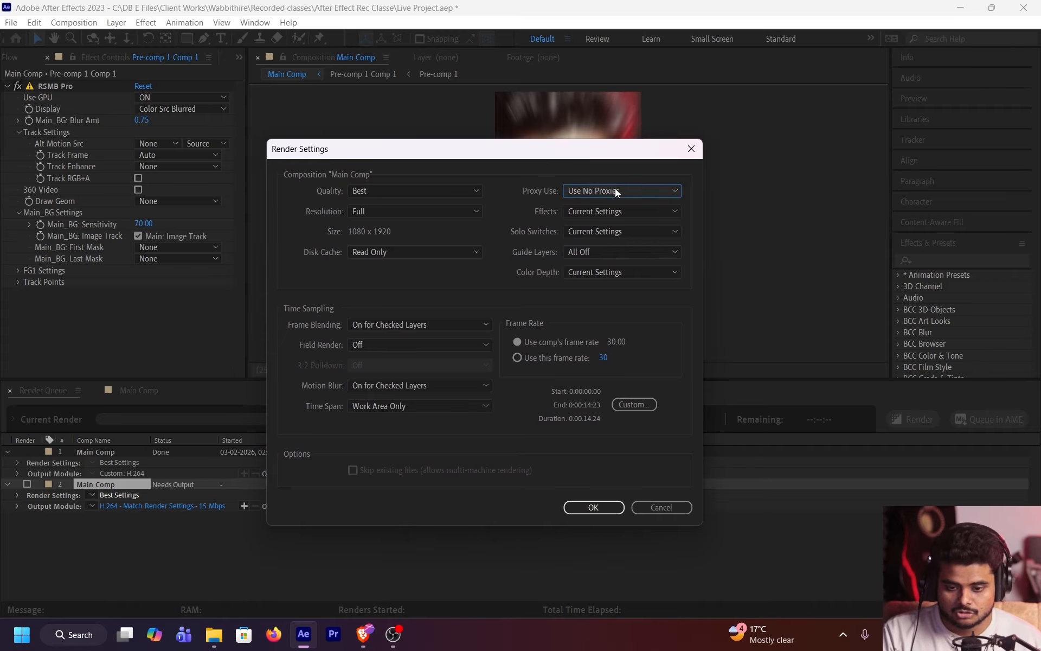
View the custom time span and cancel it, and apply the render settings
click(595, 507)
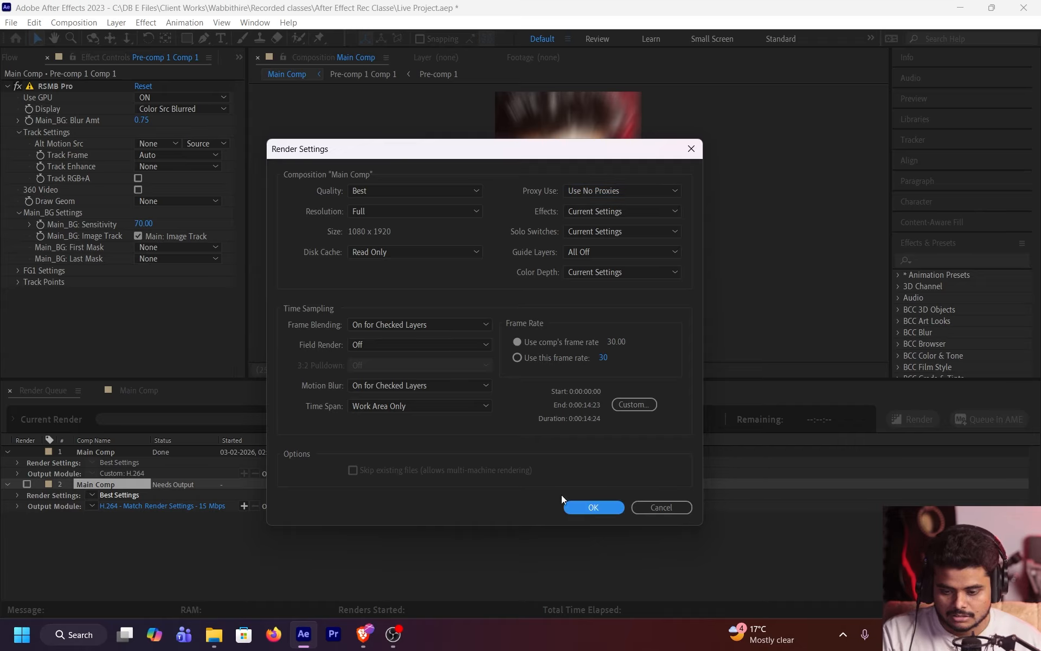
click(639, 407)
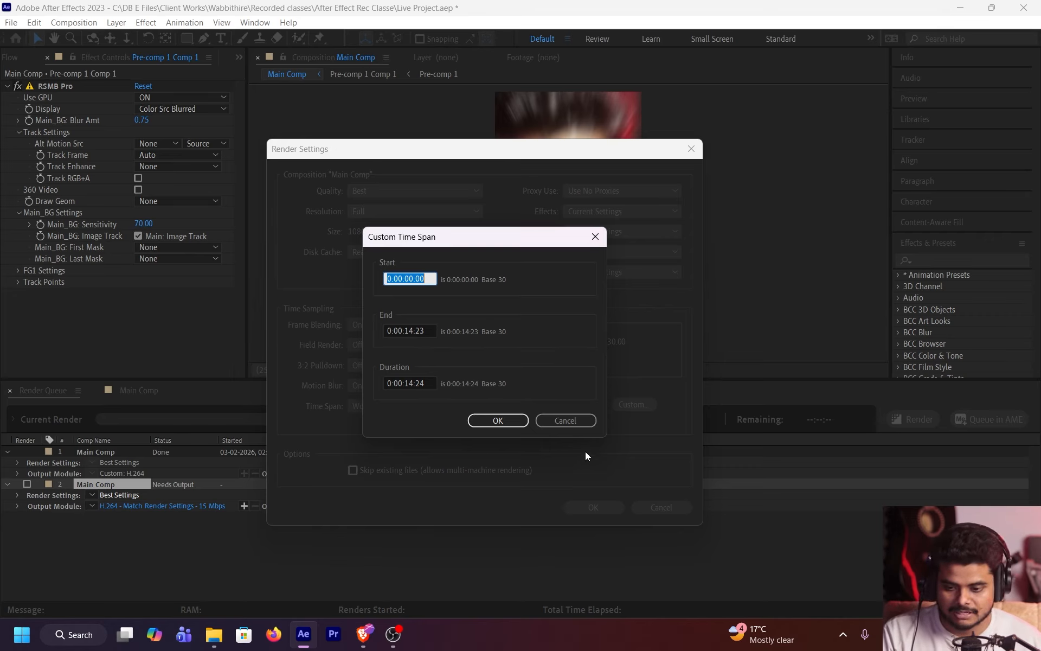
click(591, 426)
click(591, 506)
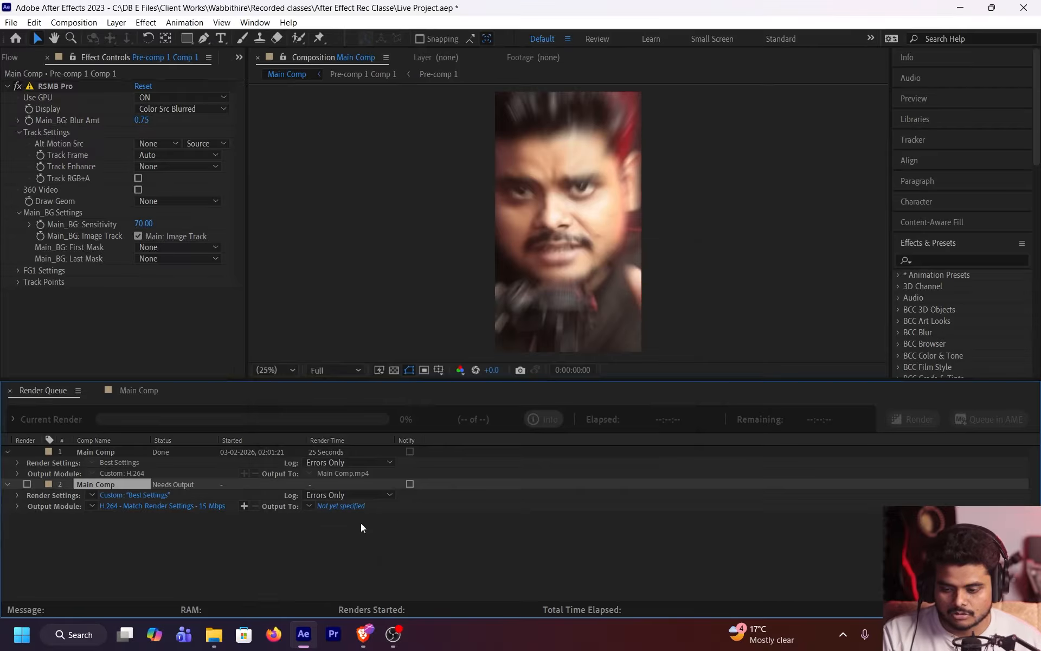
Open the output module settings of the queued Main Comp and examine the available output formats
click(197, 506)
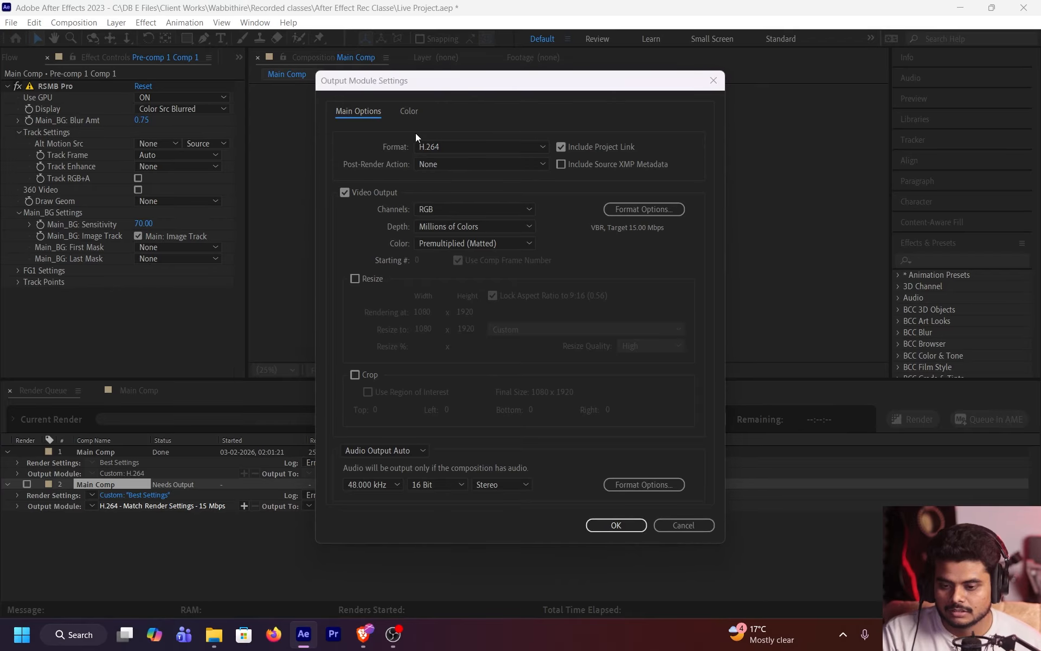
click(521, 146)
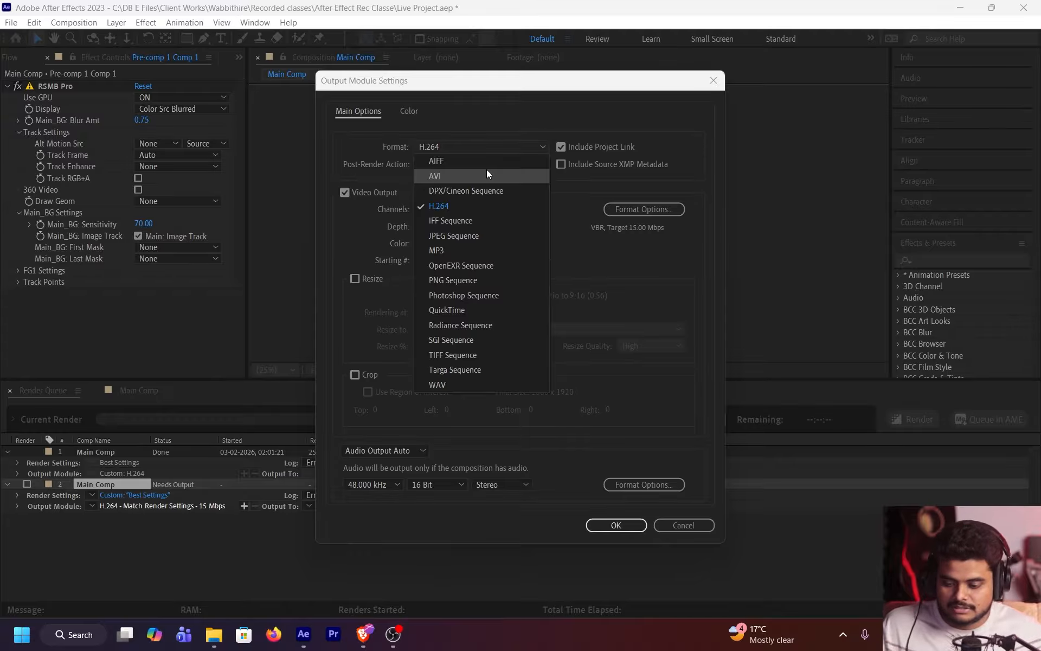
click(309, 633)
click(587, 341)
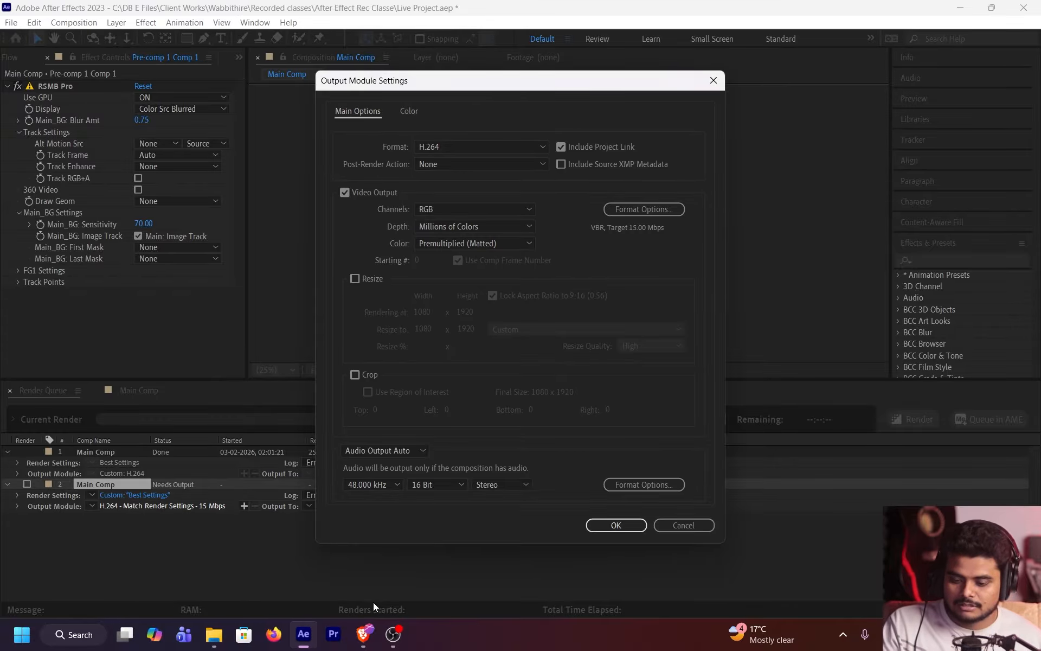
click(393, 633)
key(alt+Tab)
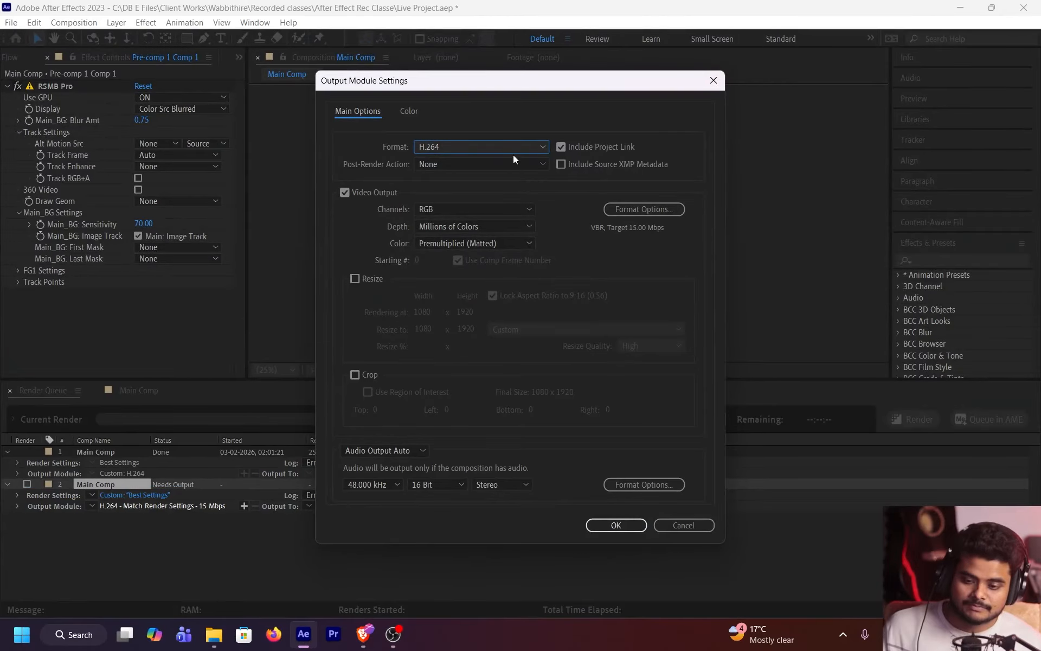
Check the file size of the exported Main Comp video in the Downloads folder, and return to After Effects
click(214, 634)
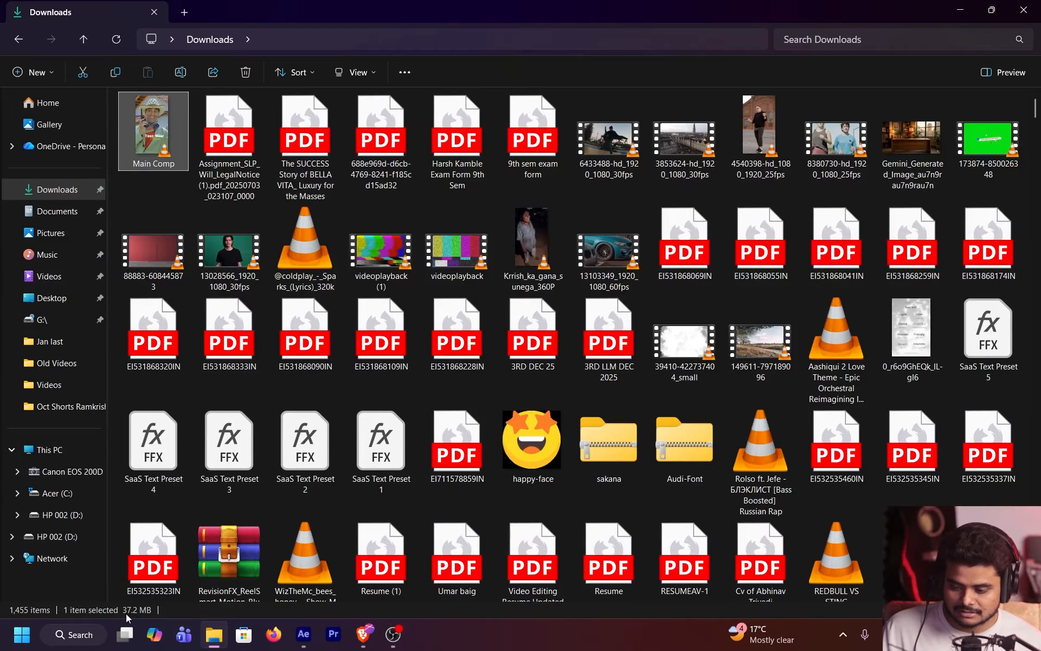
click(393, 634)
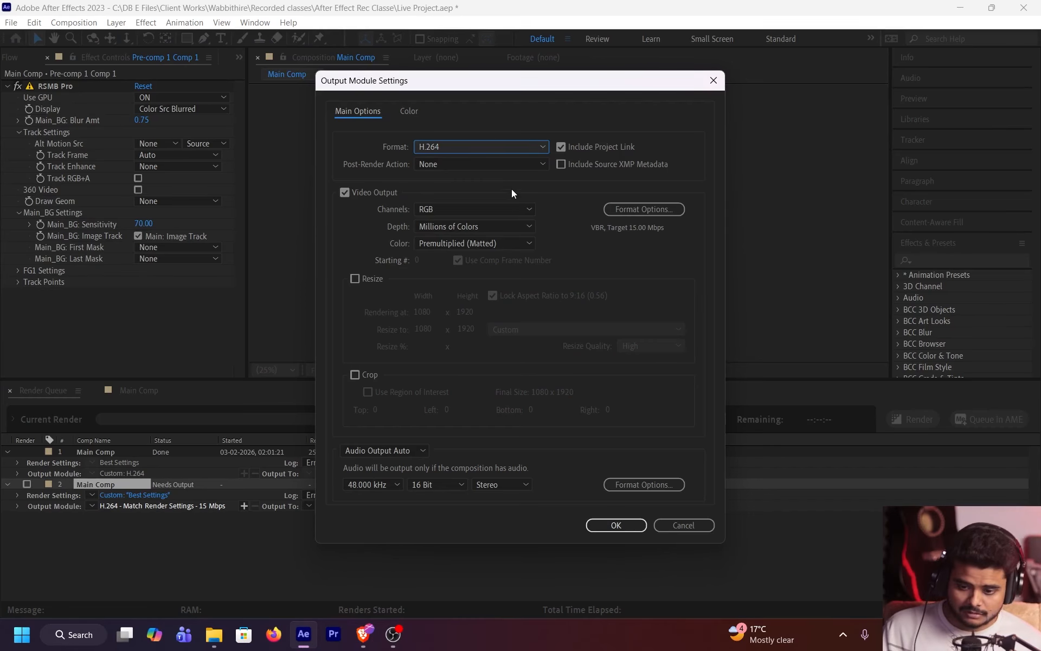
Switch the output format to AVI and back to H.264, keeping the video channels at RGB
click(481, 146)
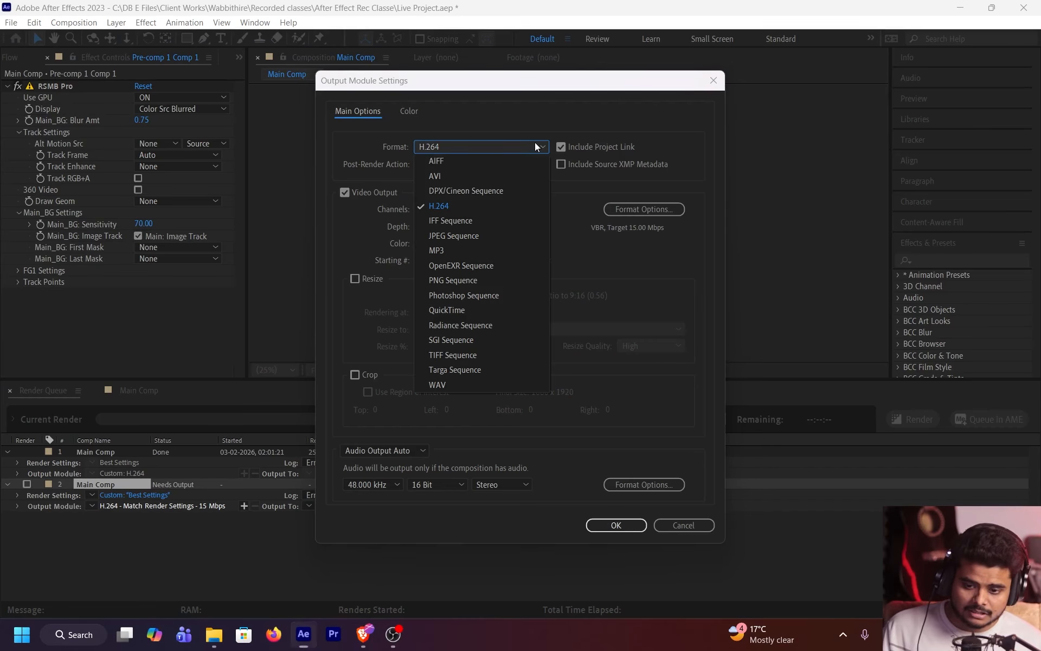
click(497, 175)
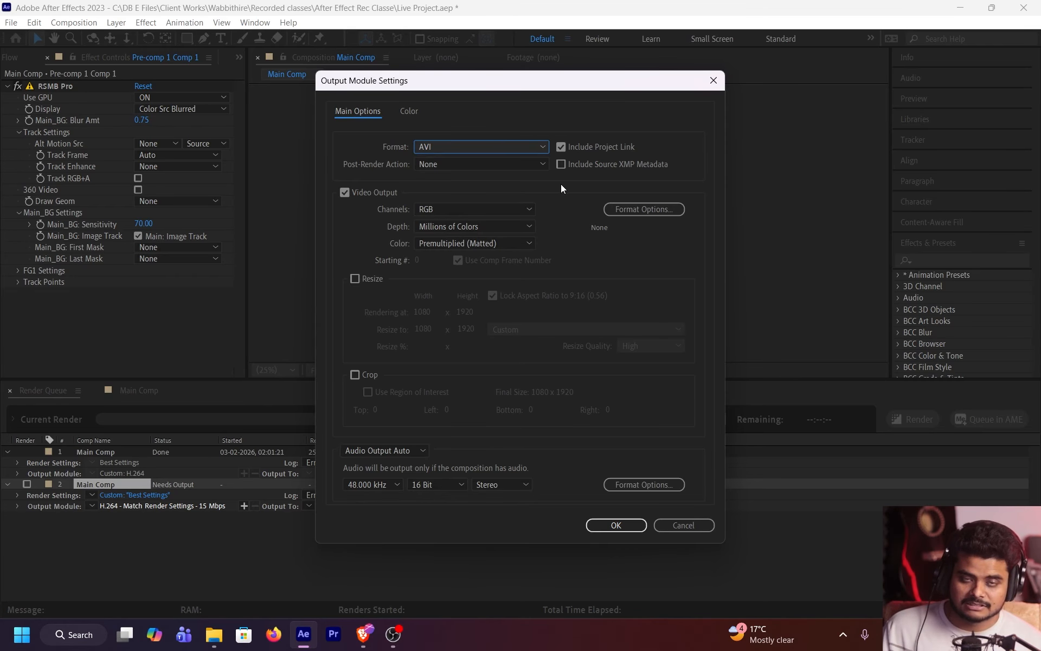
click(504, 141)
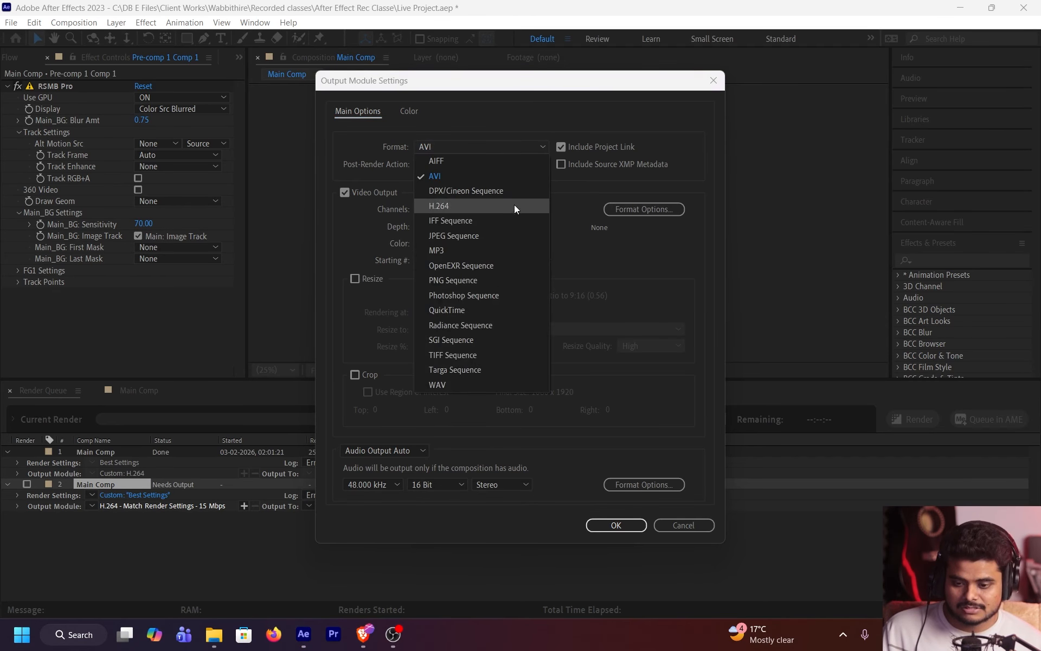
key(Escape)
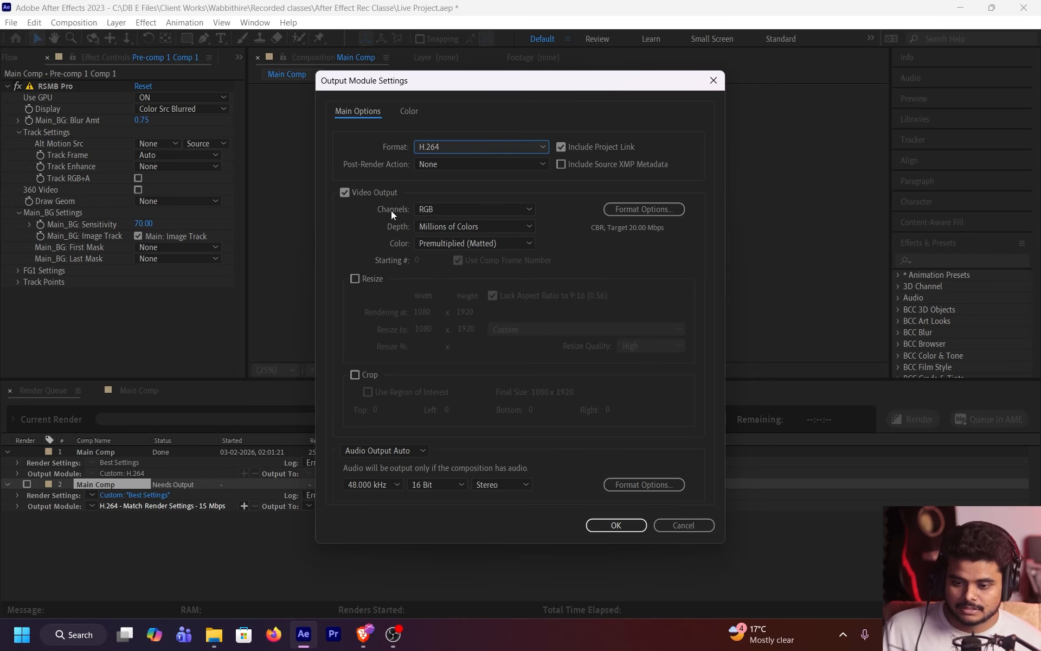
click(446, 208)
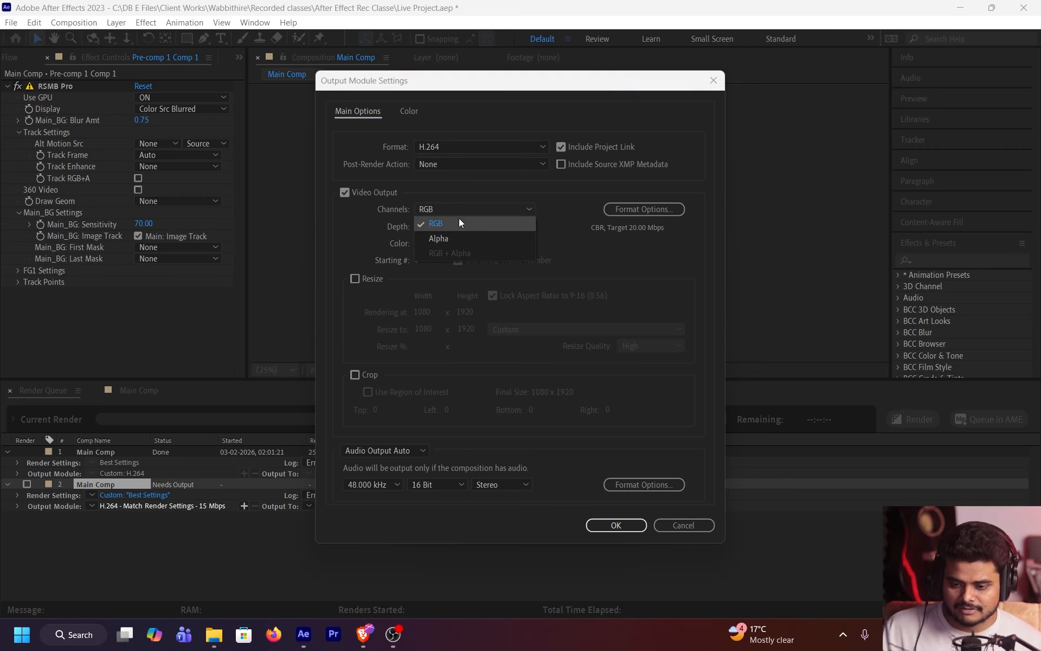
click(458, 220)
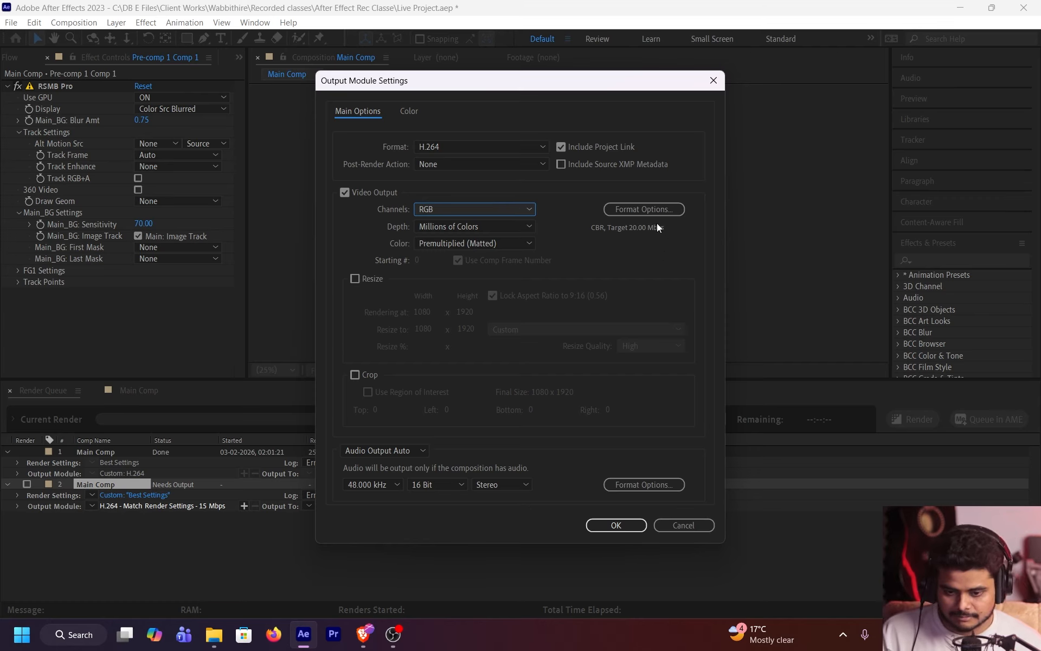
Open the H.264 format options of the video output and examine the audio and multiplexer settings
click(672, 210)
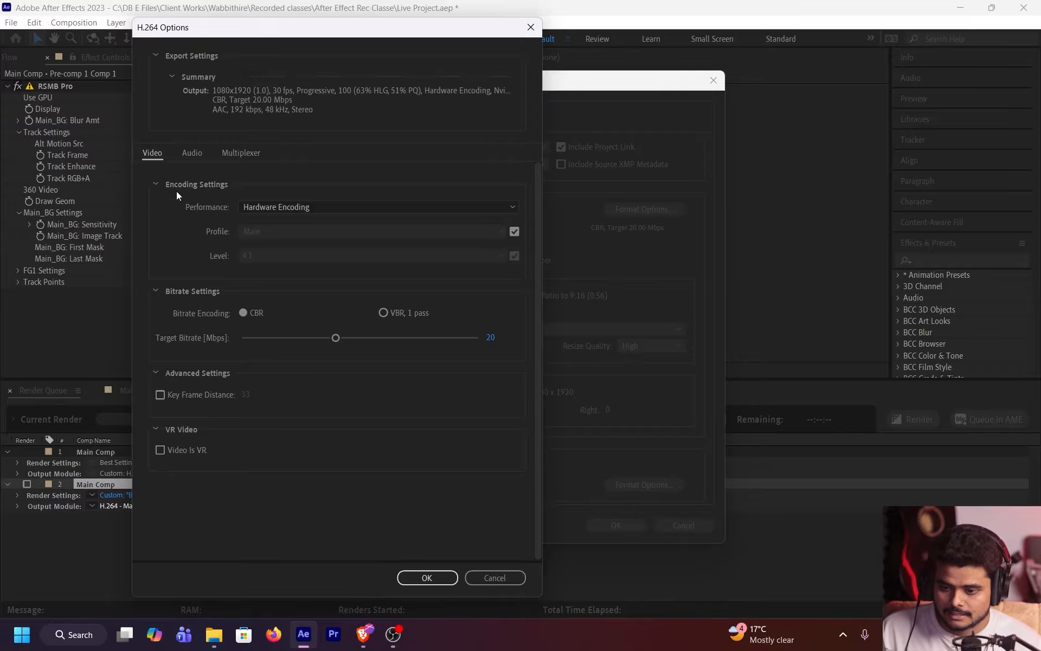
click(196, 154)
click(220, 152)
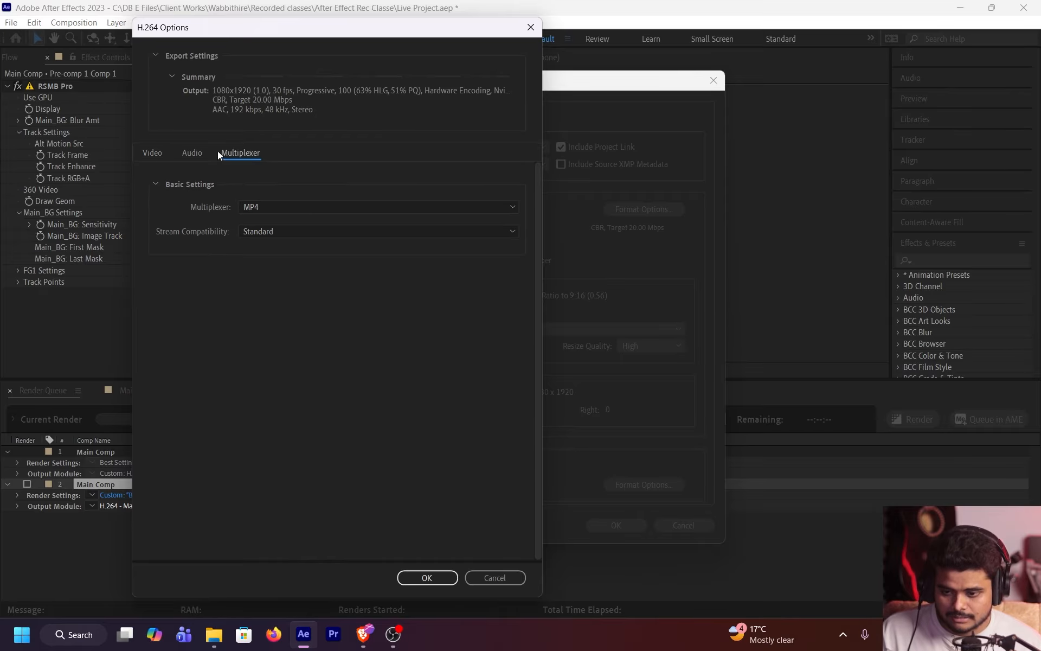
click(270, 206)
click(271, 206)
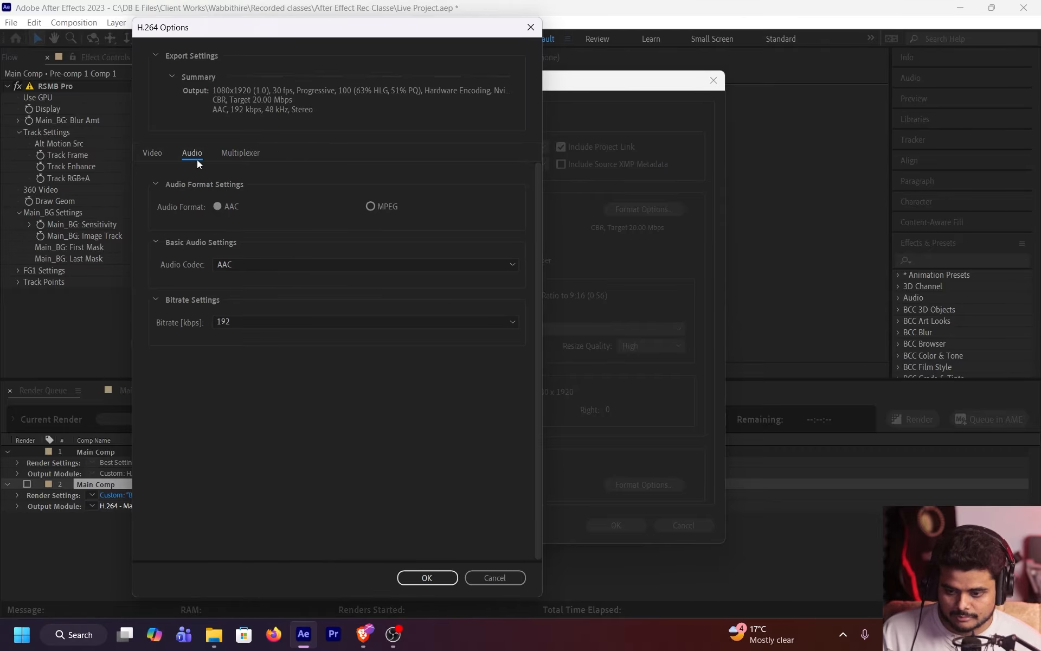
Keep AAC as the audio codec and set the audio bitrate to 320 kbps
click(311, 268)
click(309, 270)
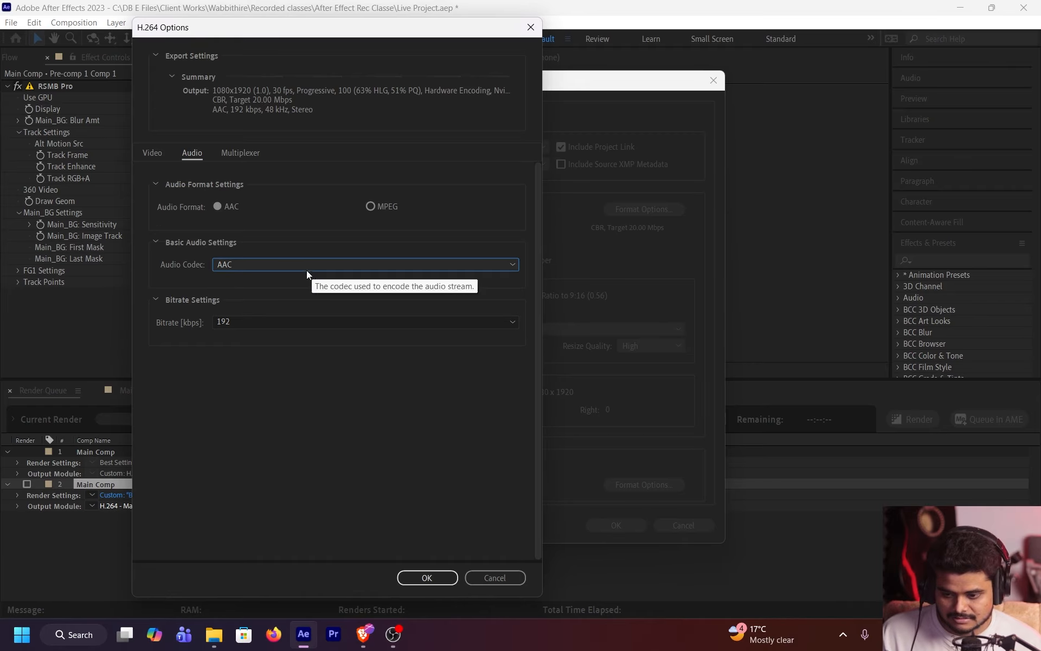
click(263, 320)
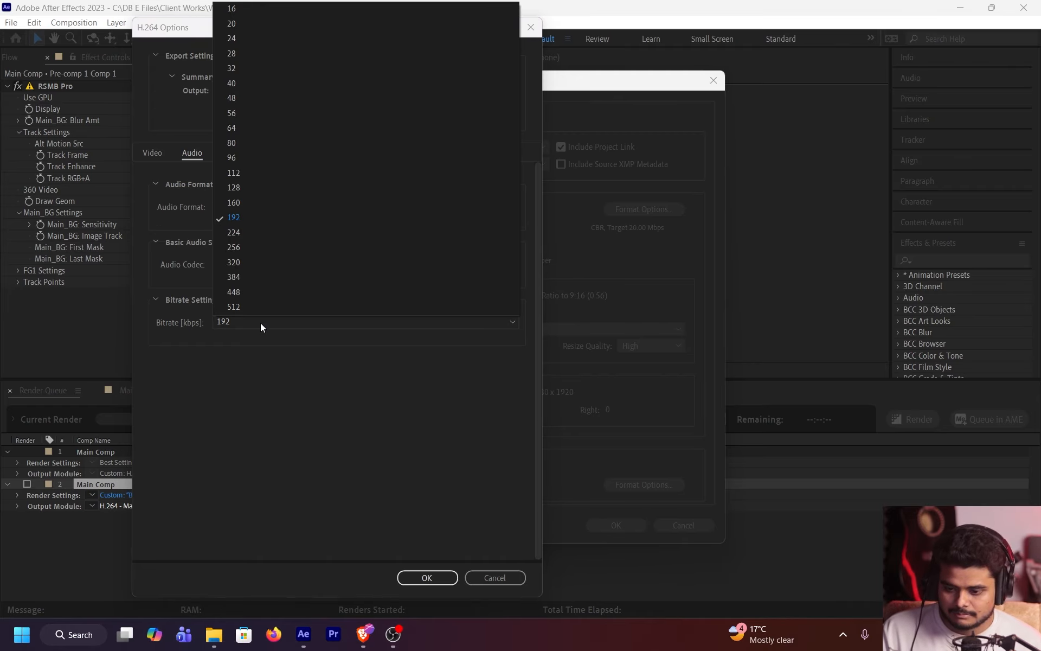
key(Escape)
click(284, 260)
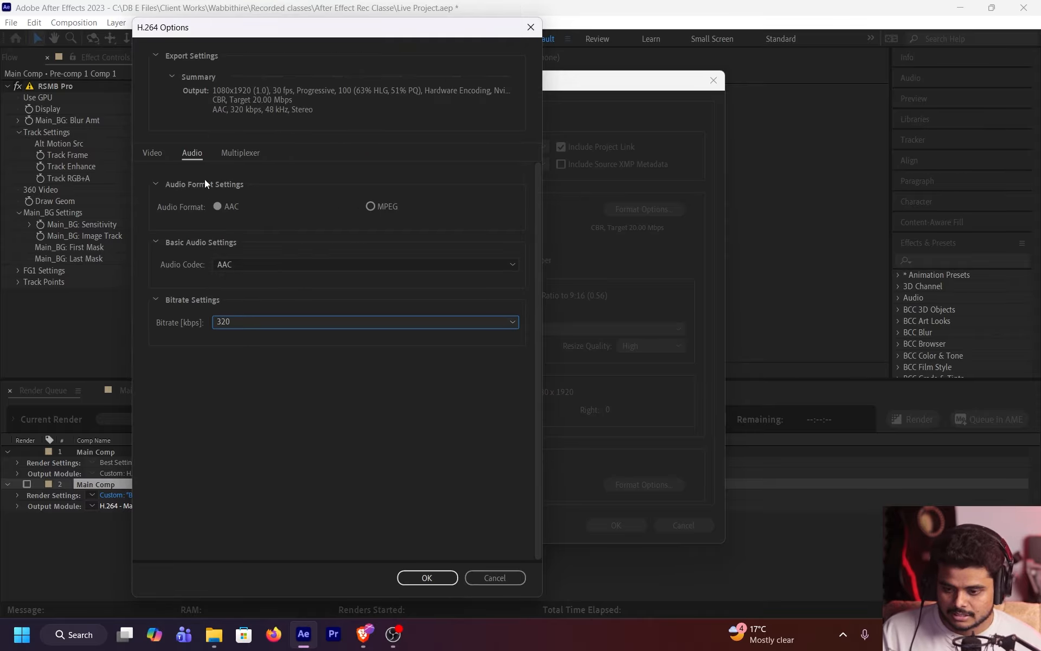
Review the video encoding performance choices and keep Hardware Encoding selected
click(149, 156)
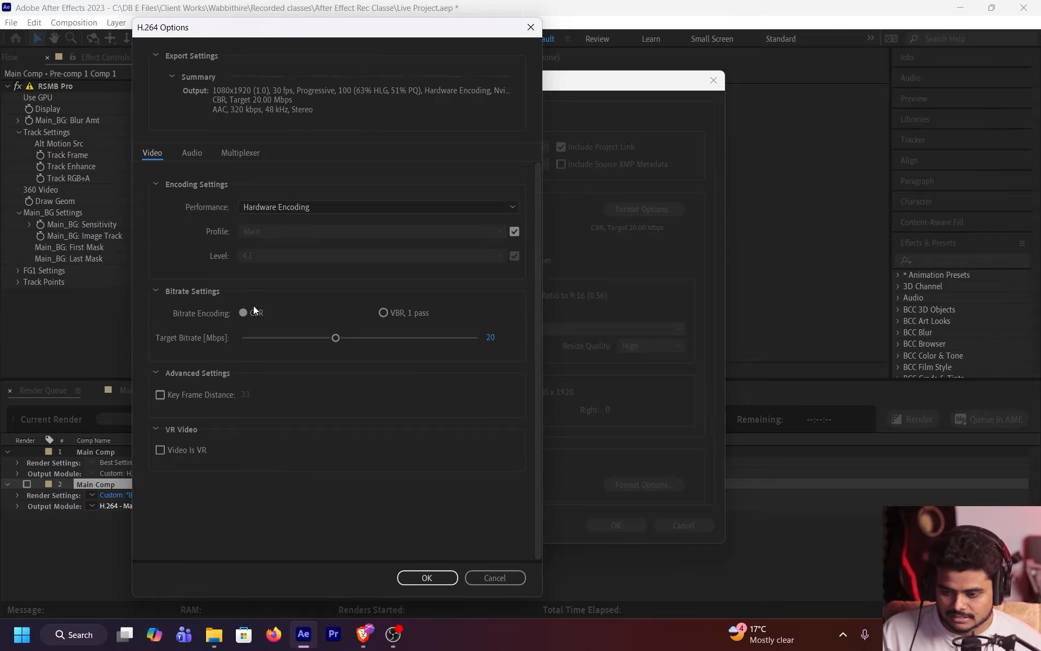
click(307, 208)
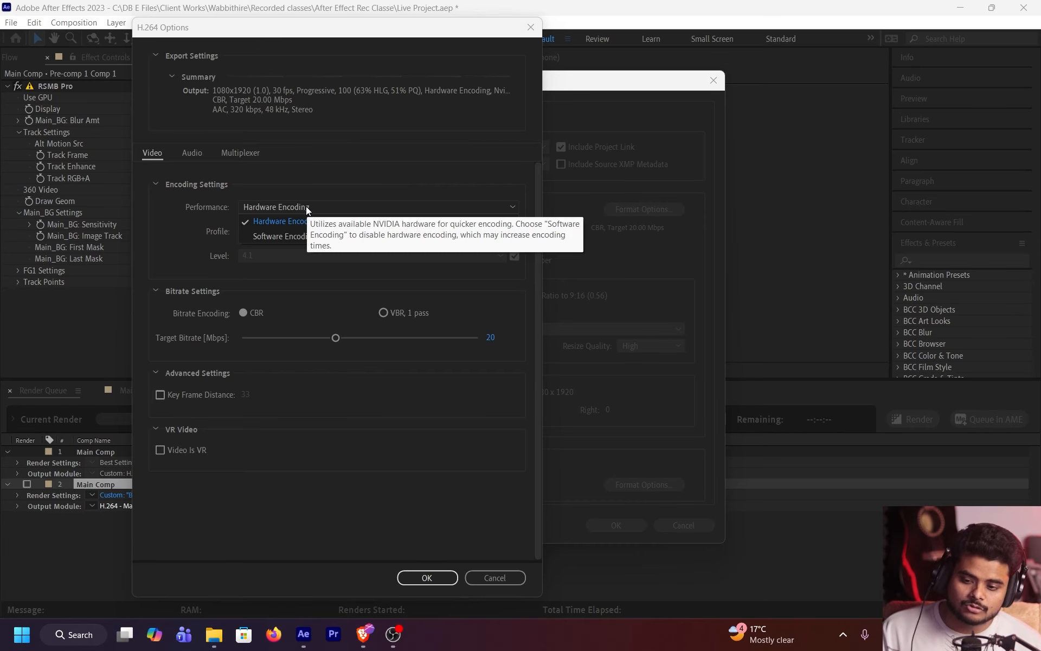
click(304, 220)
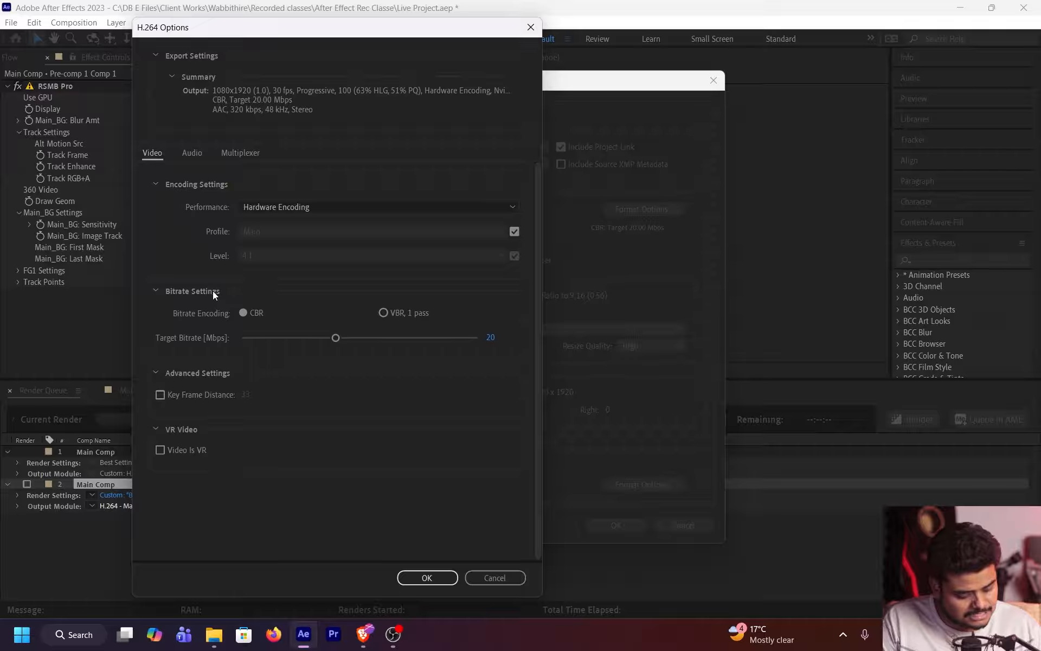
Check the rendered Main Comp file's size in Downloads again, and return to the H.264 options in After Effects
click(215, 633)
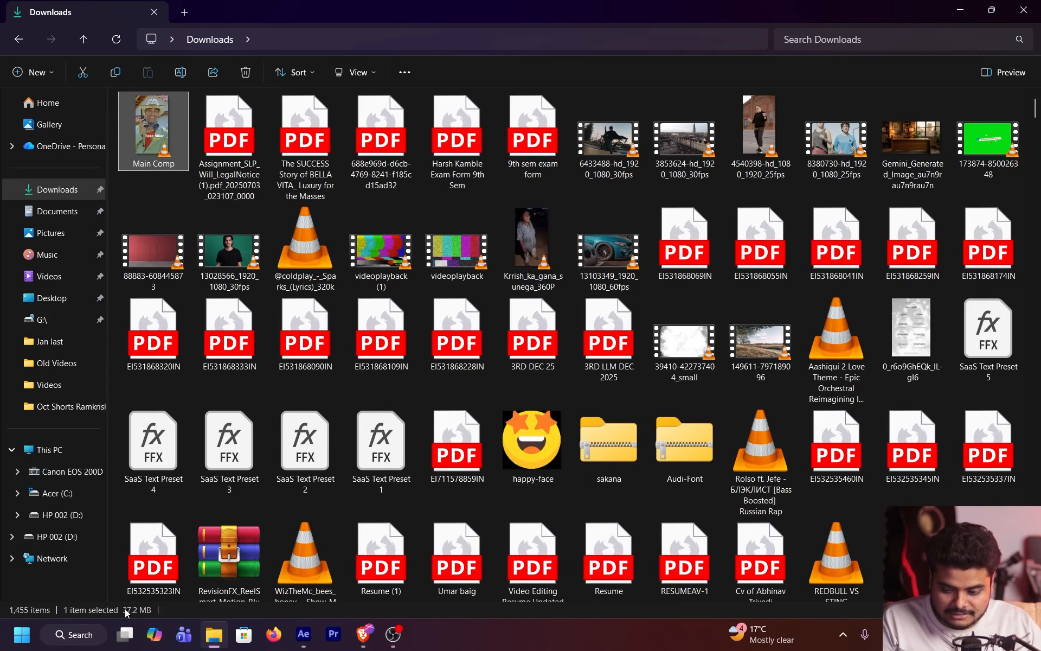
click(376, 638)
click(303, 633)
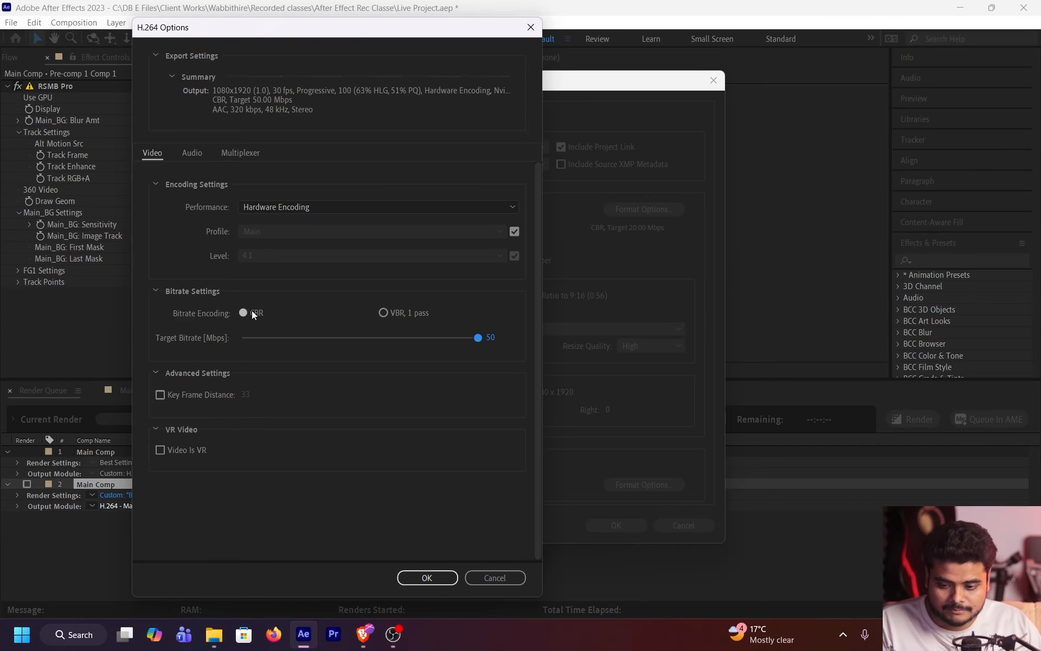
Compare VBR, 1 pass with CBR encoding, keep CBR with a target bitrate of 20 Mbps, and apply the H.264 options
click(384, 313)
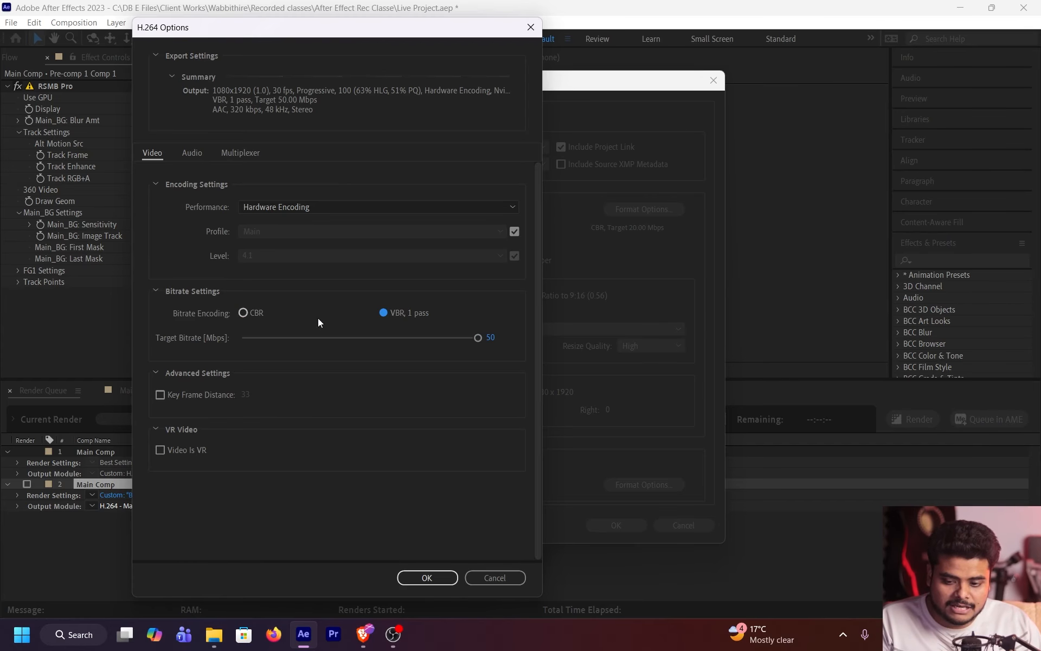
click(243, 313)
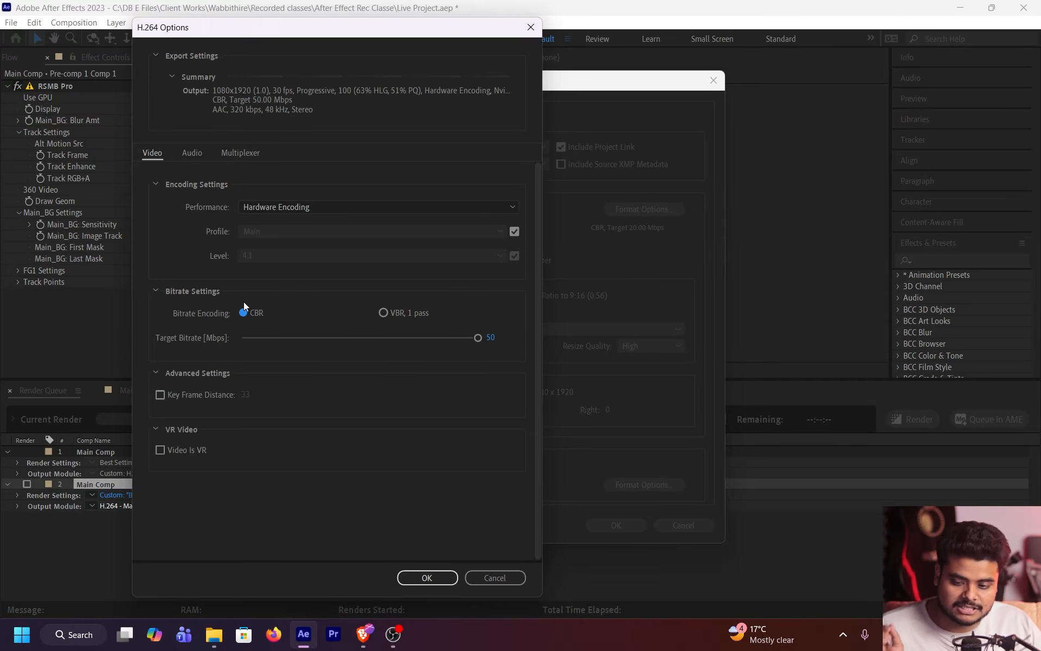
click(492, 338)
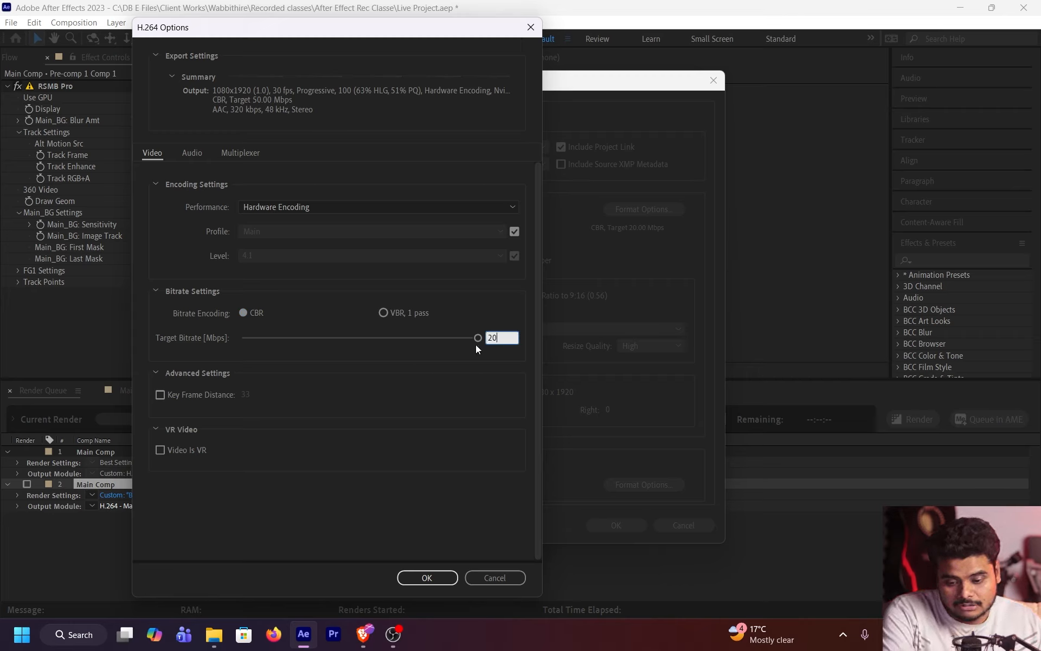
click(428, 370)
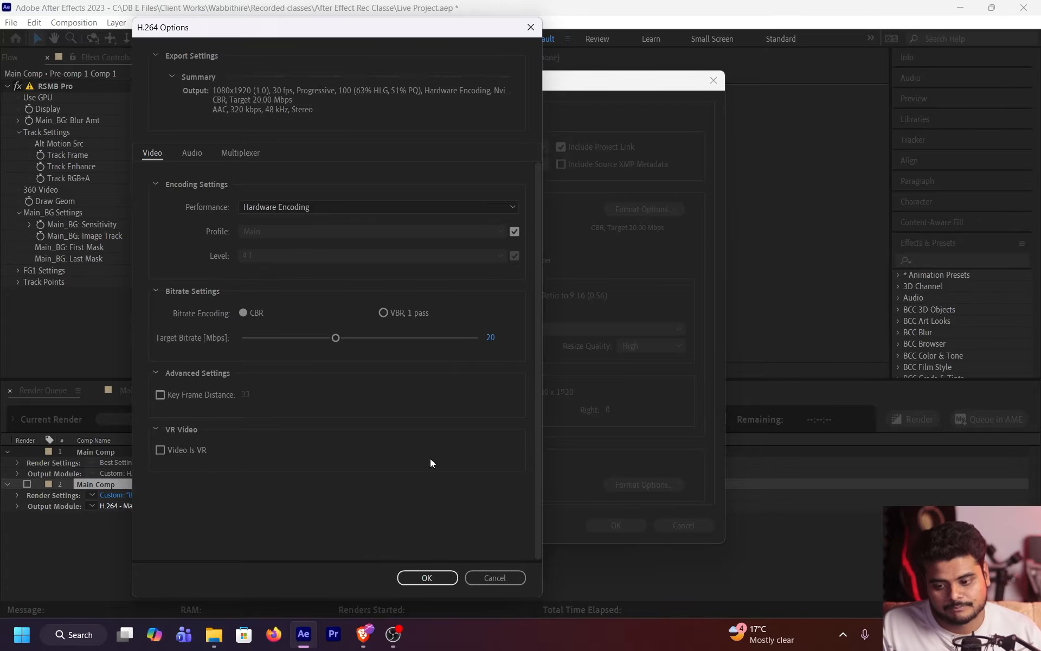
click(423, 574)
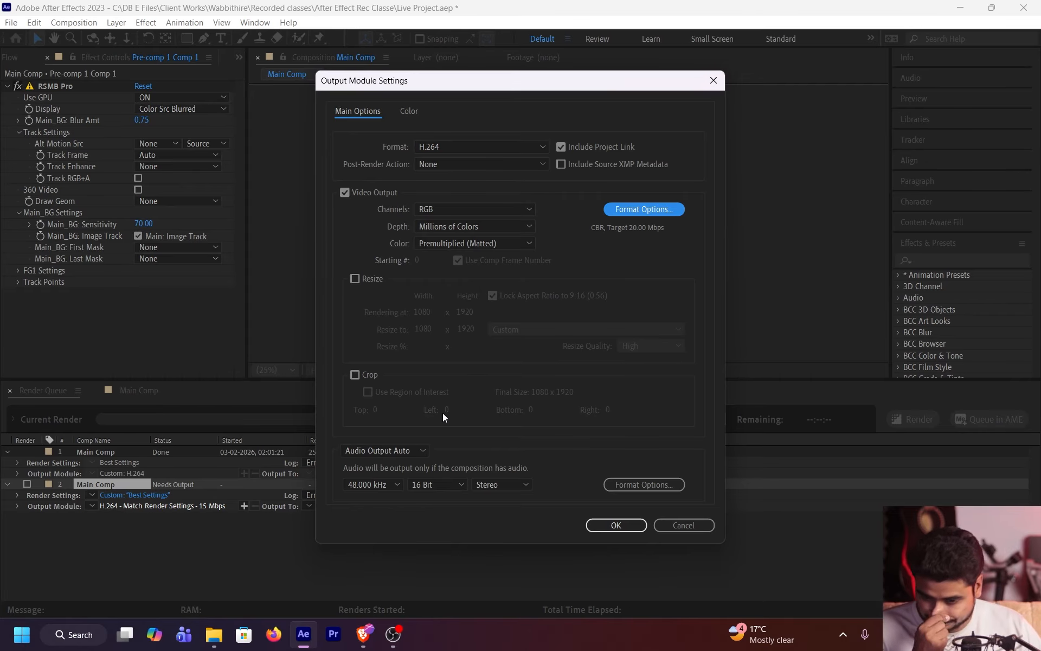
Review the audio output mode and the H.264 audio and video options, and apply the output module settings
click(402, 448)
click(403, 447)
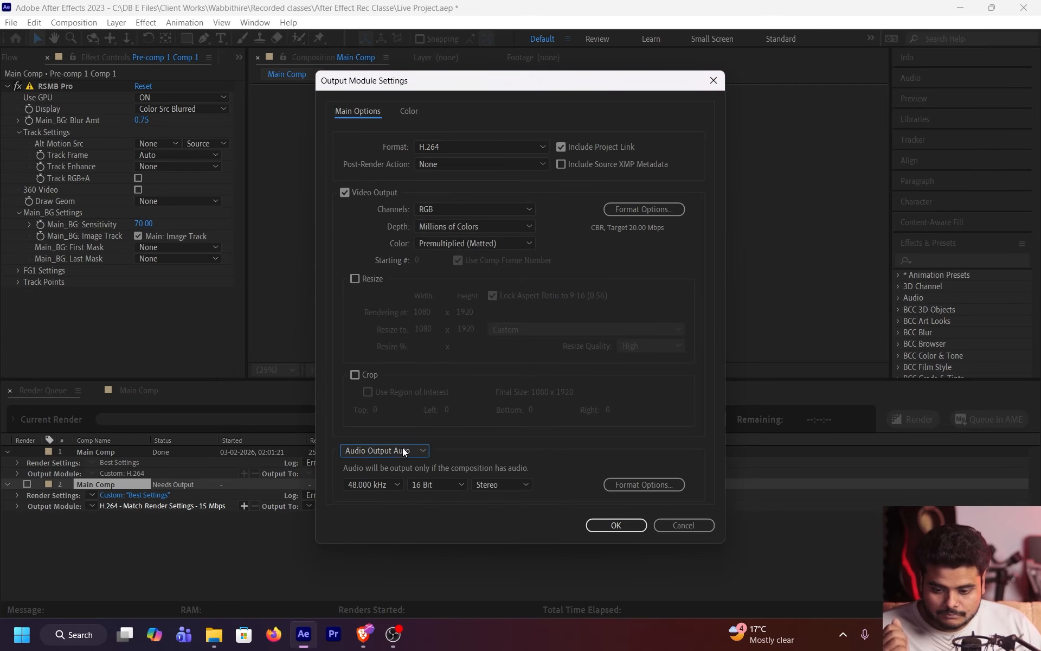
click(618, 483)
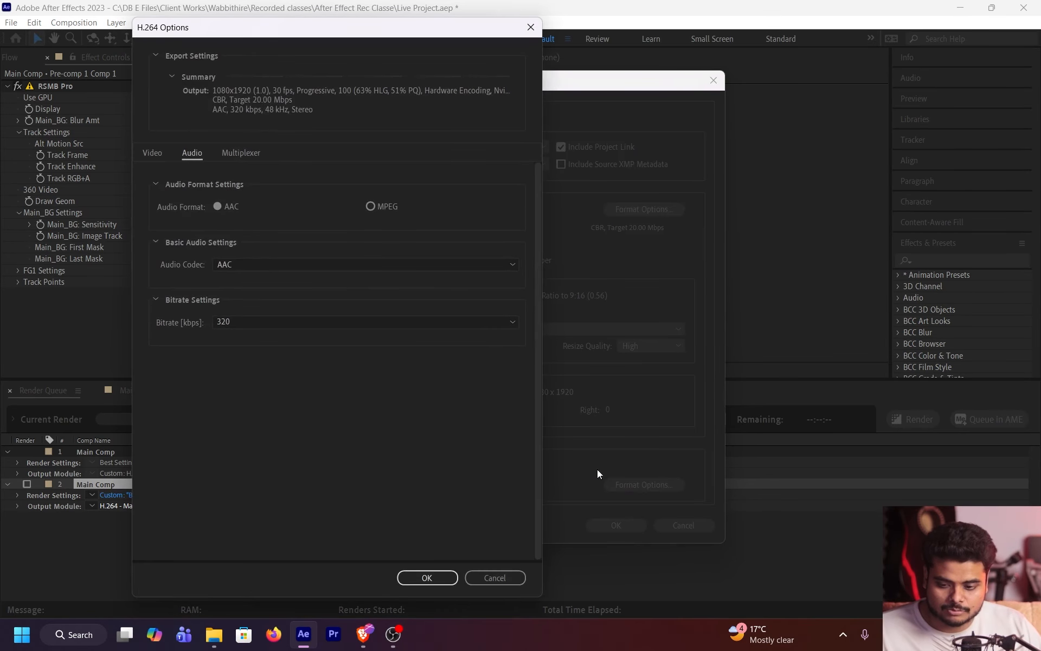
click(396, 270)
click(154, 152)
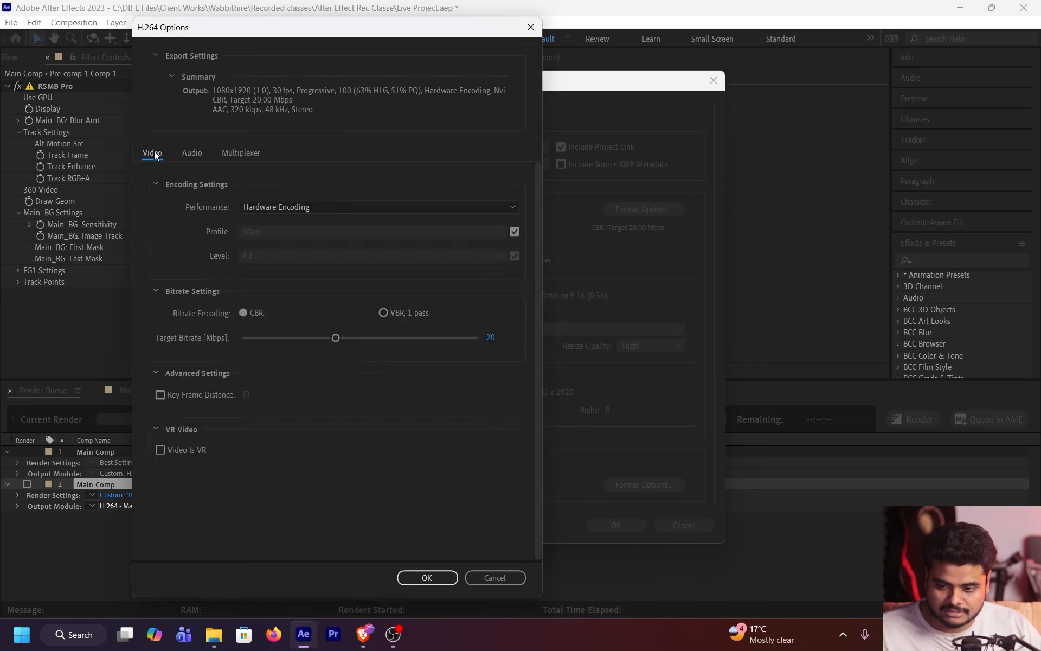
click(192, 153)
click(353, 323)
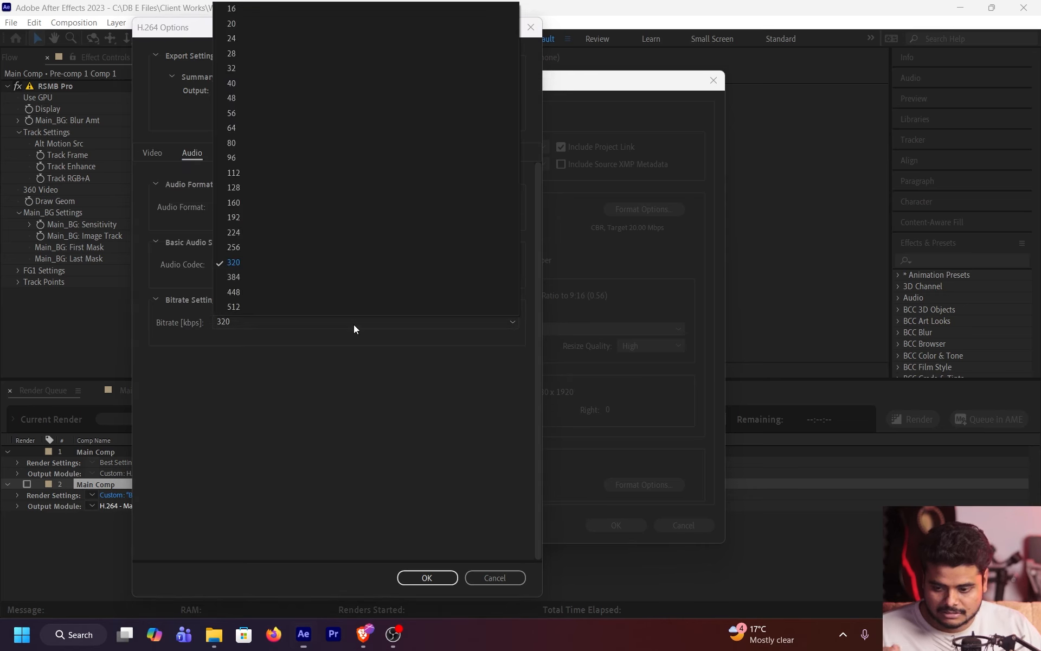
click(354, 323)
click(441, 578)
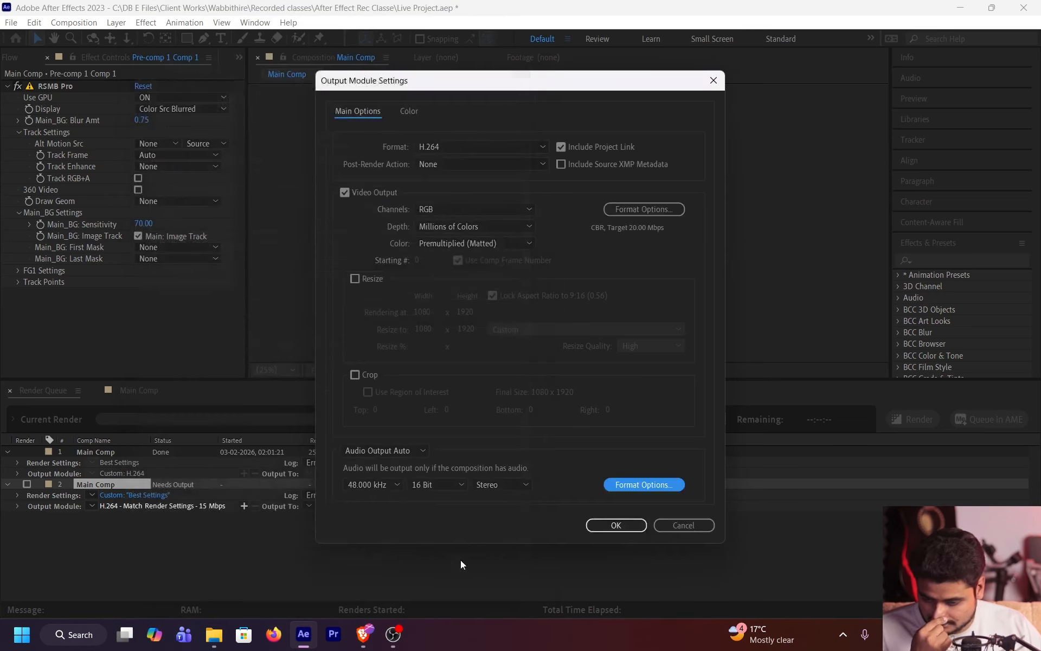
click(632, 525)
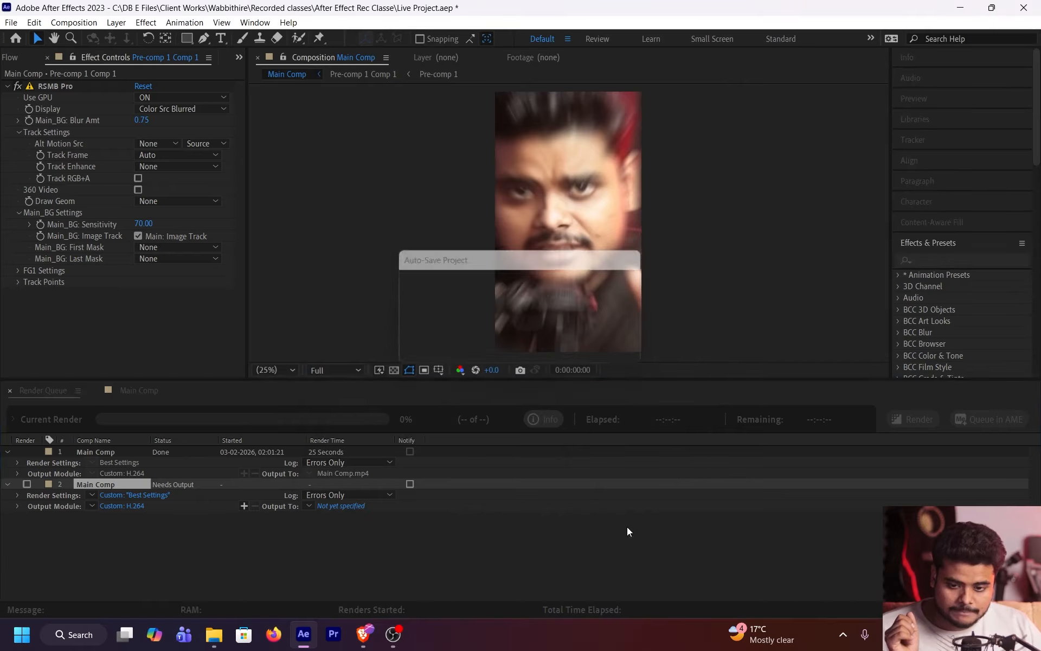
Name the output file Main Comp RSMB in the Downloads folder and render the queued Main Comp
click(313, 505)
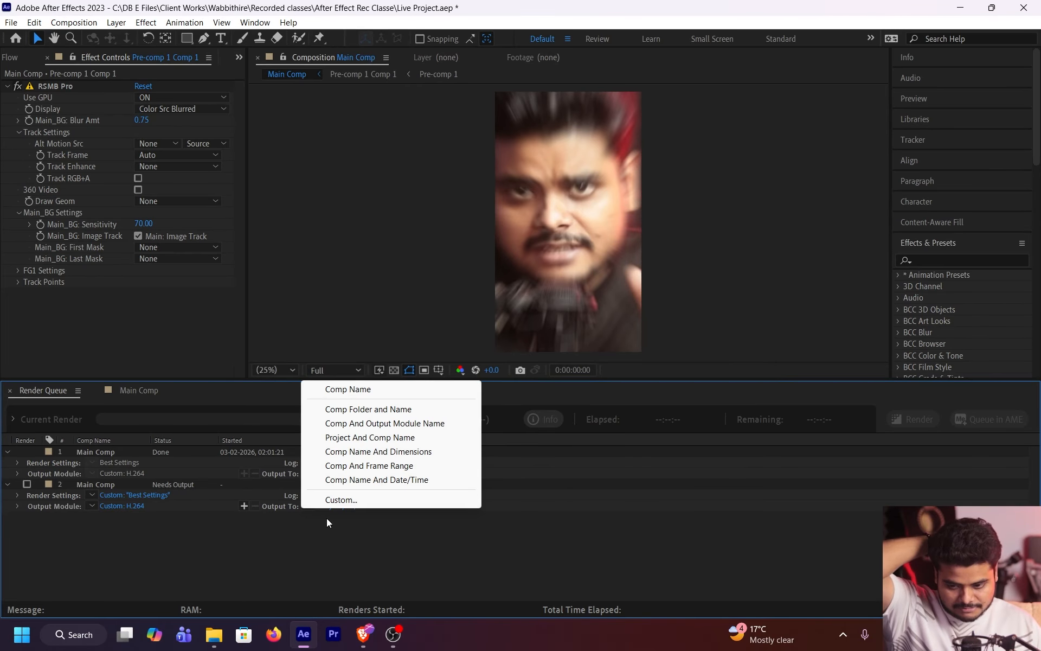
click(326, 518)
click(344, 506)
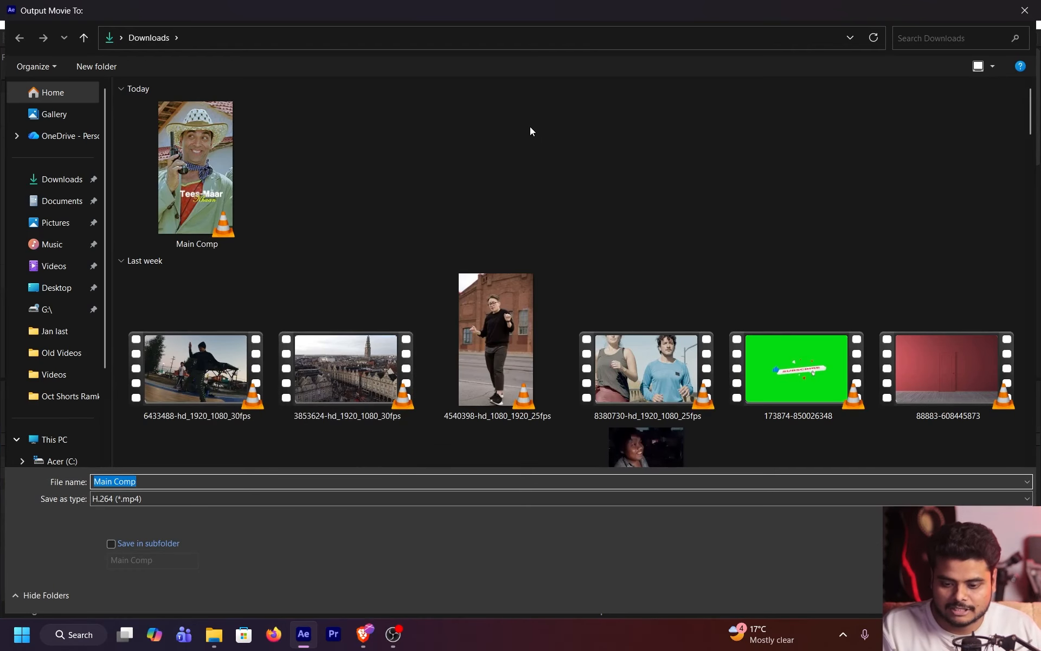
click(205, 478)
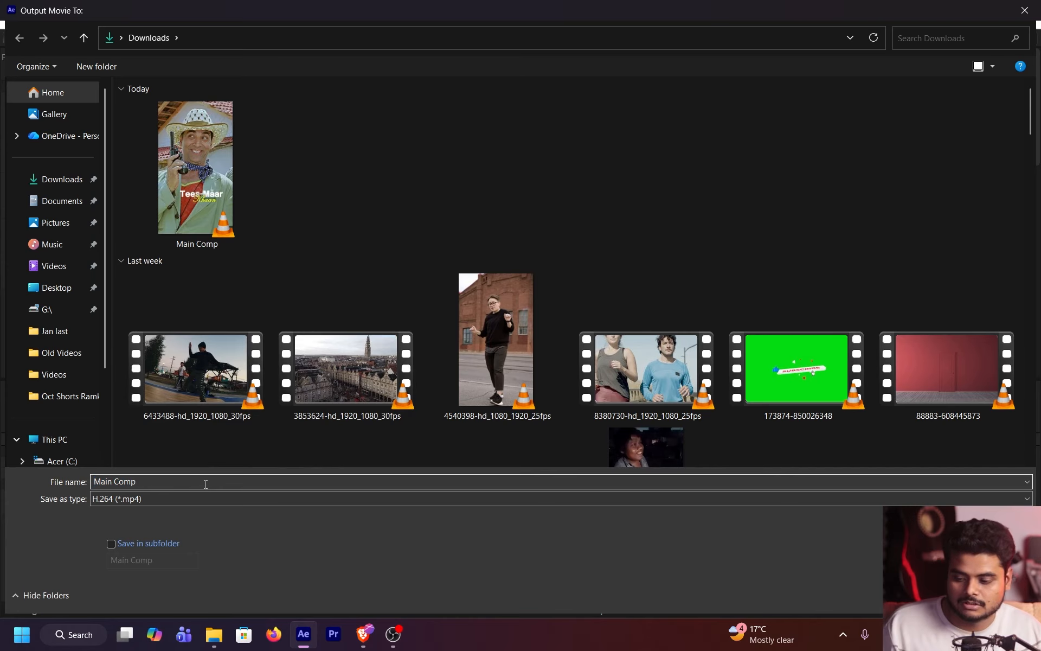
text(RSMB)
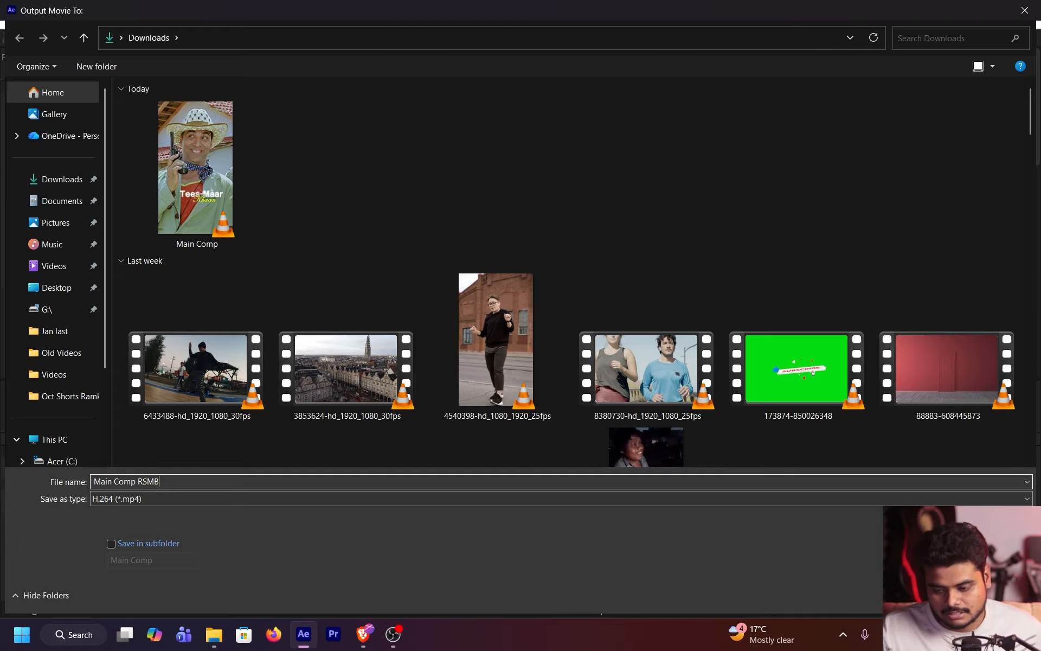
key(Return)
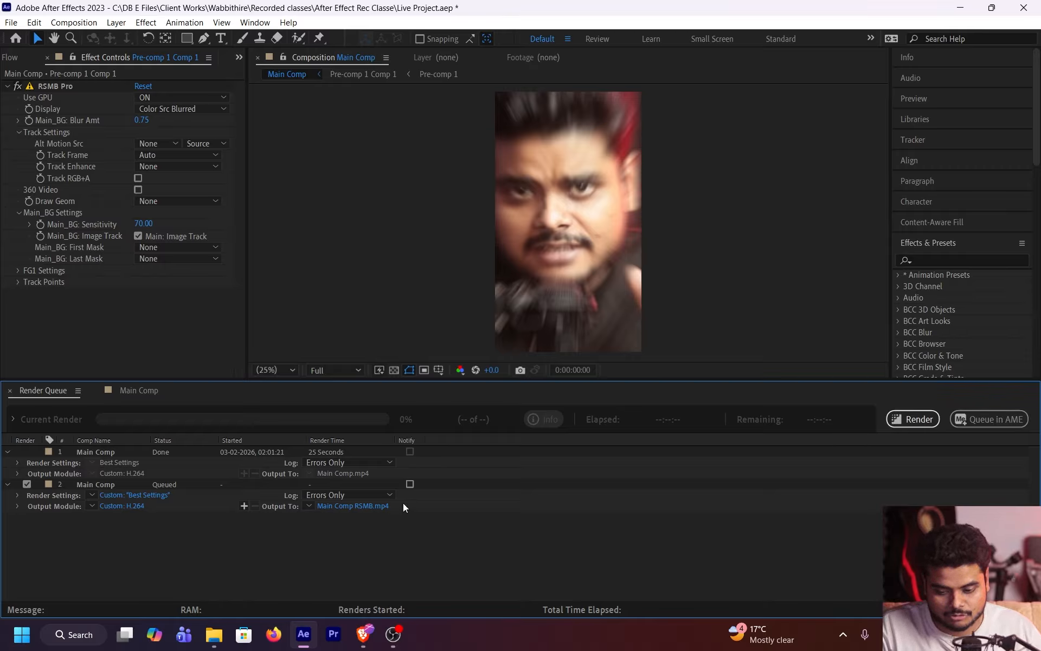
click(909, 421)
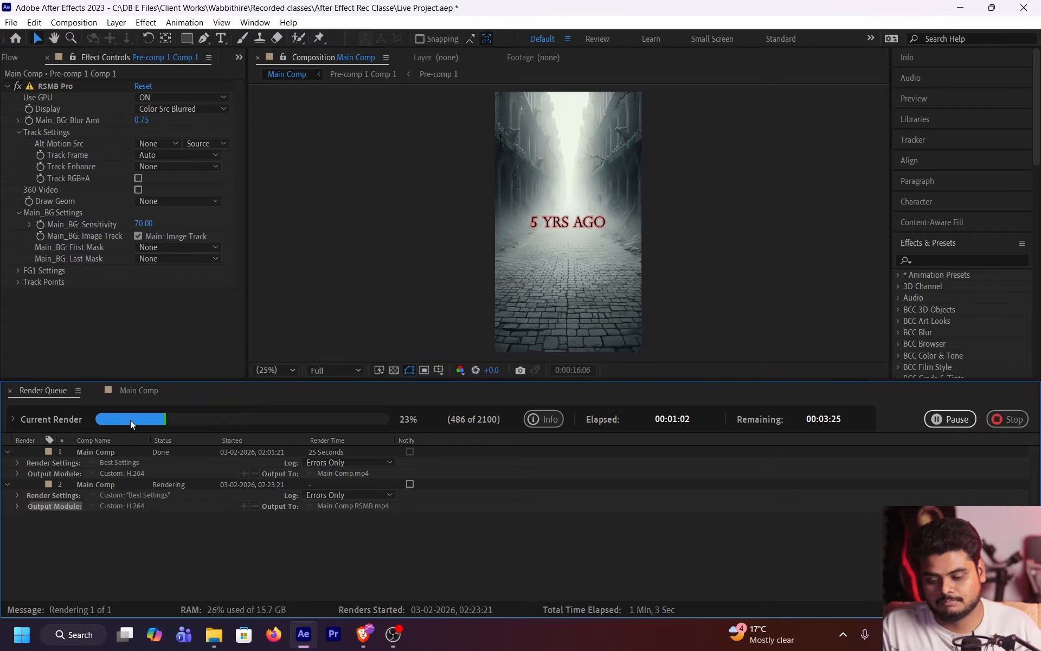
click(393, 637)
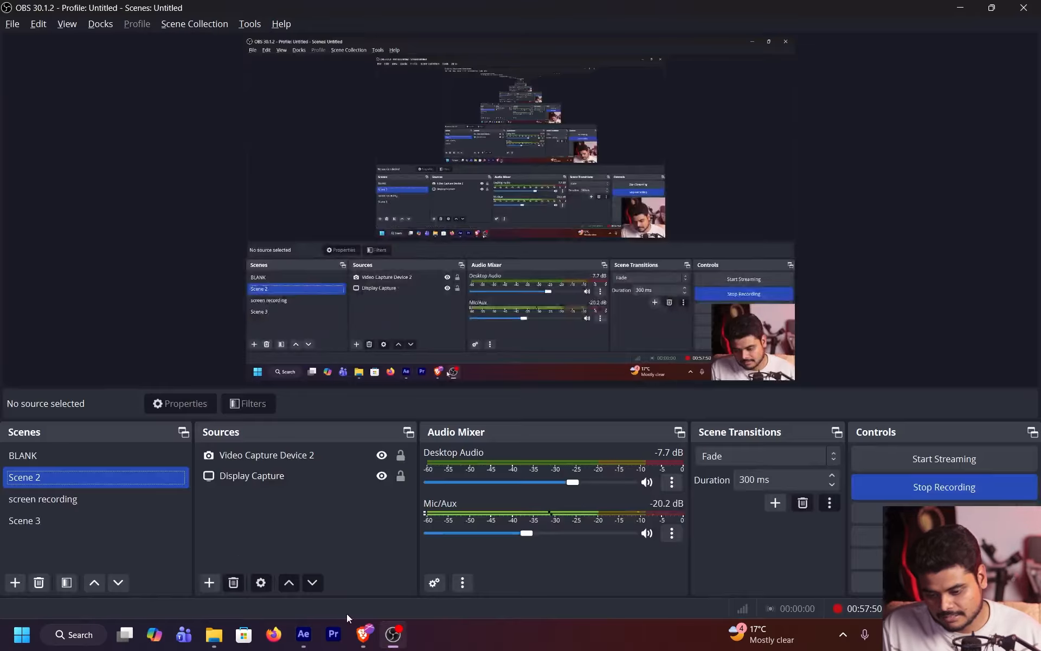
click(122, 449)
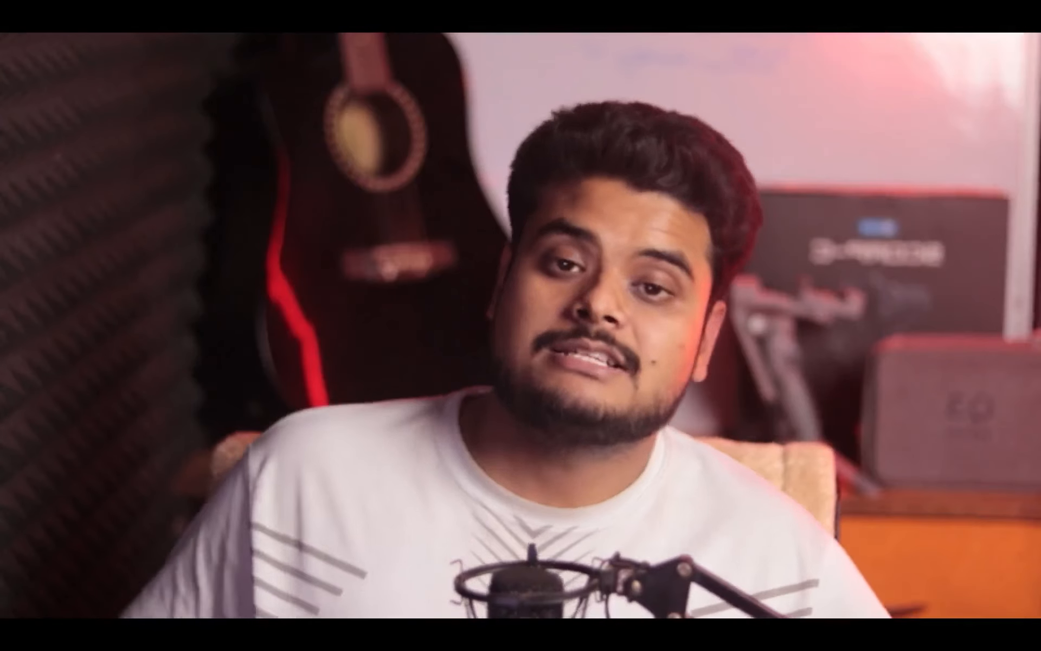